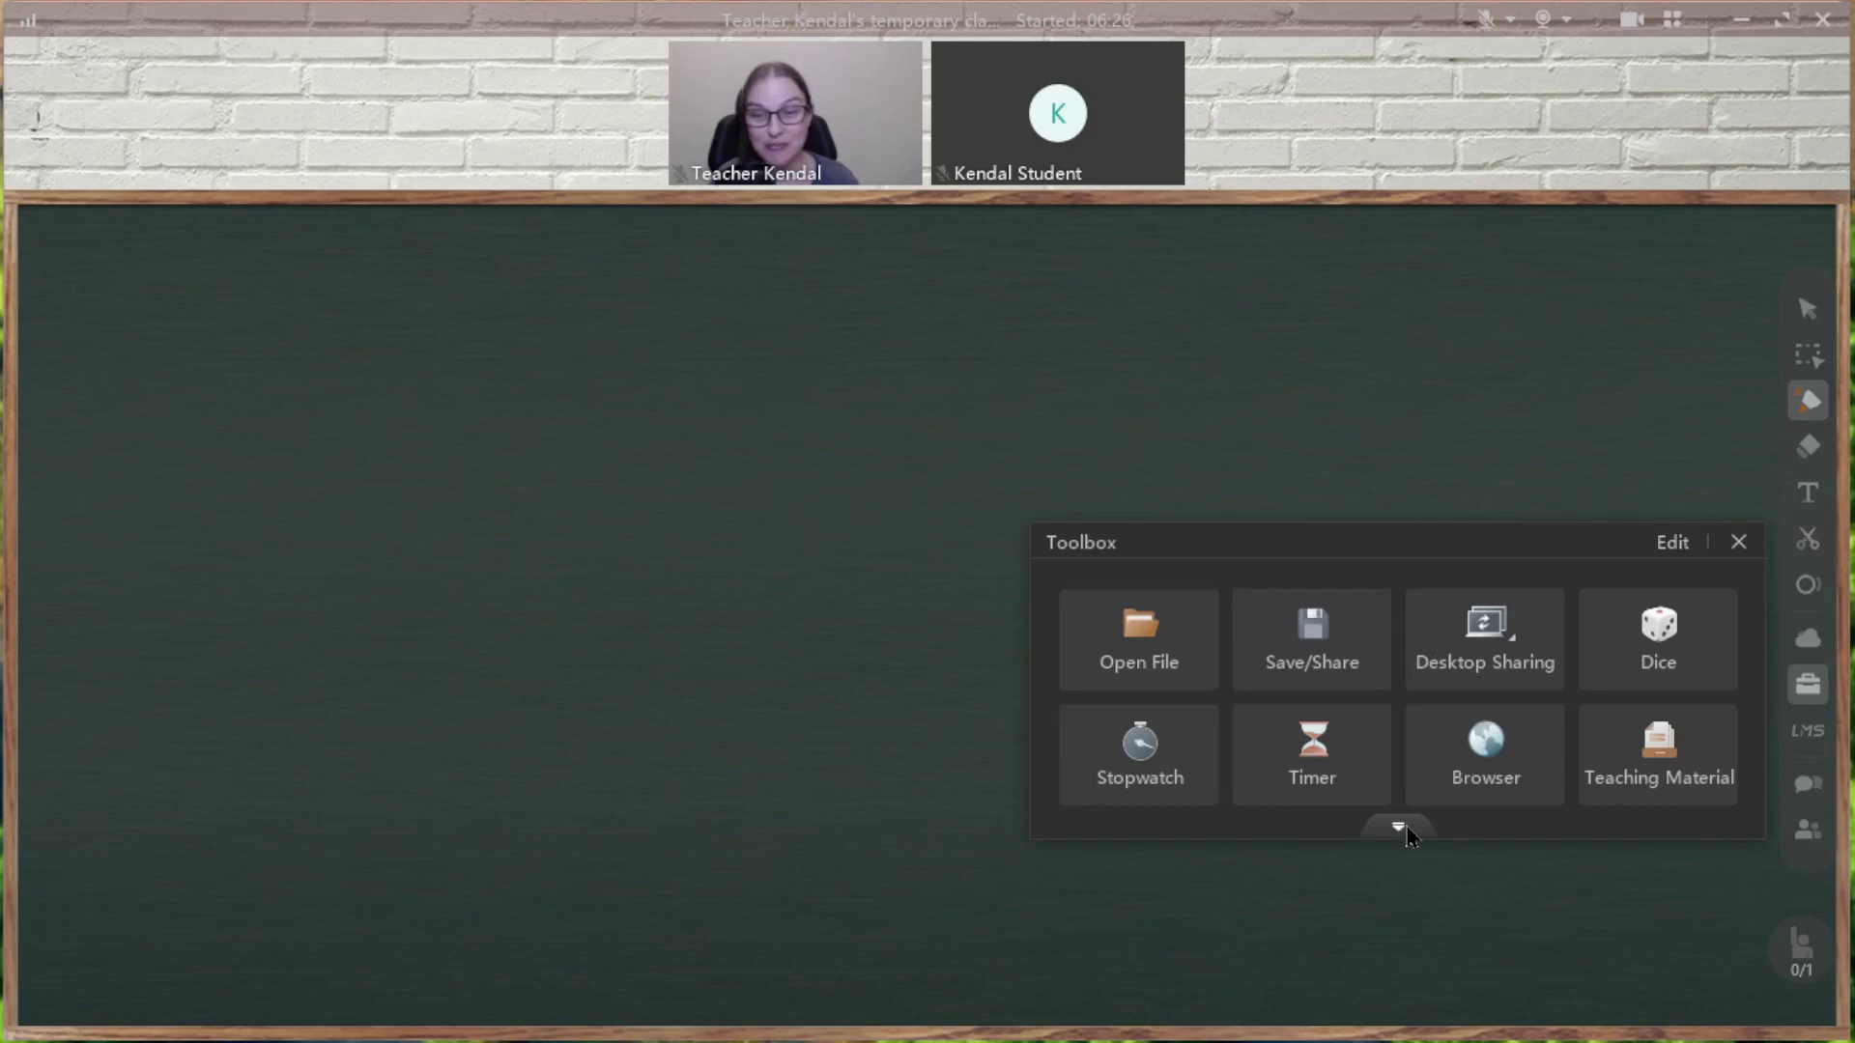
# Open Desktop Sharing from the expanded toolbox, view the student sharing mode, and return to Teacher Desktop Sharing.
pyautogui.click(1398, 829)
pyautogui.scroll(-2, 1468, 773)
pyautogui.scroll(2, 1469, 773)
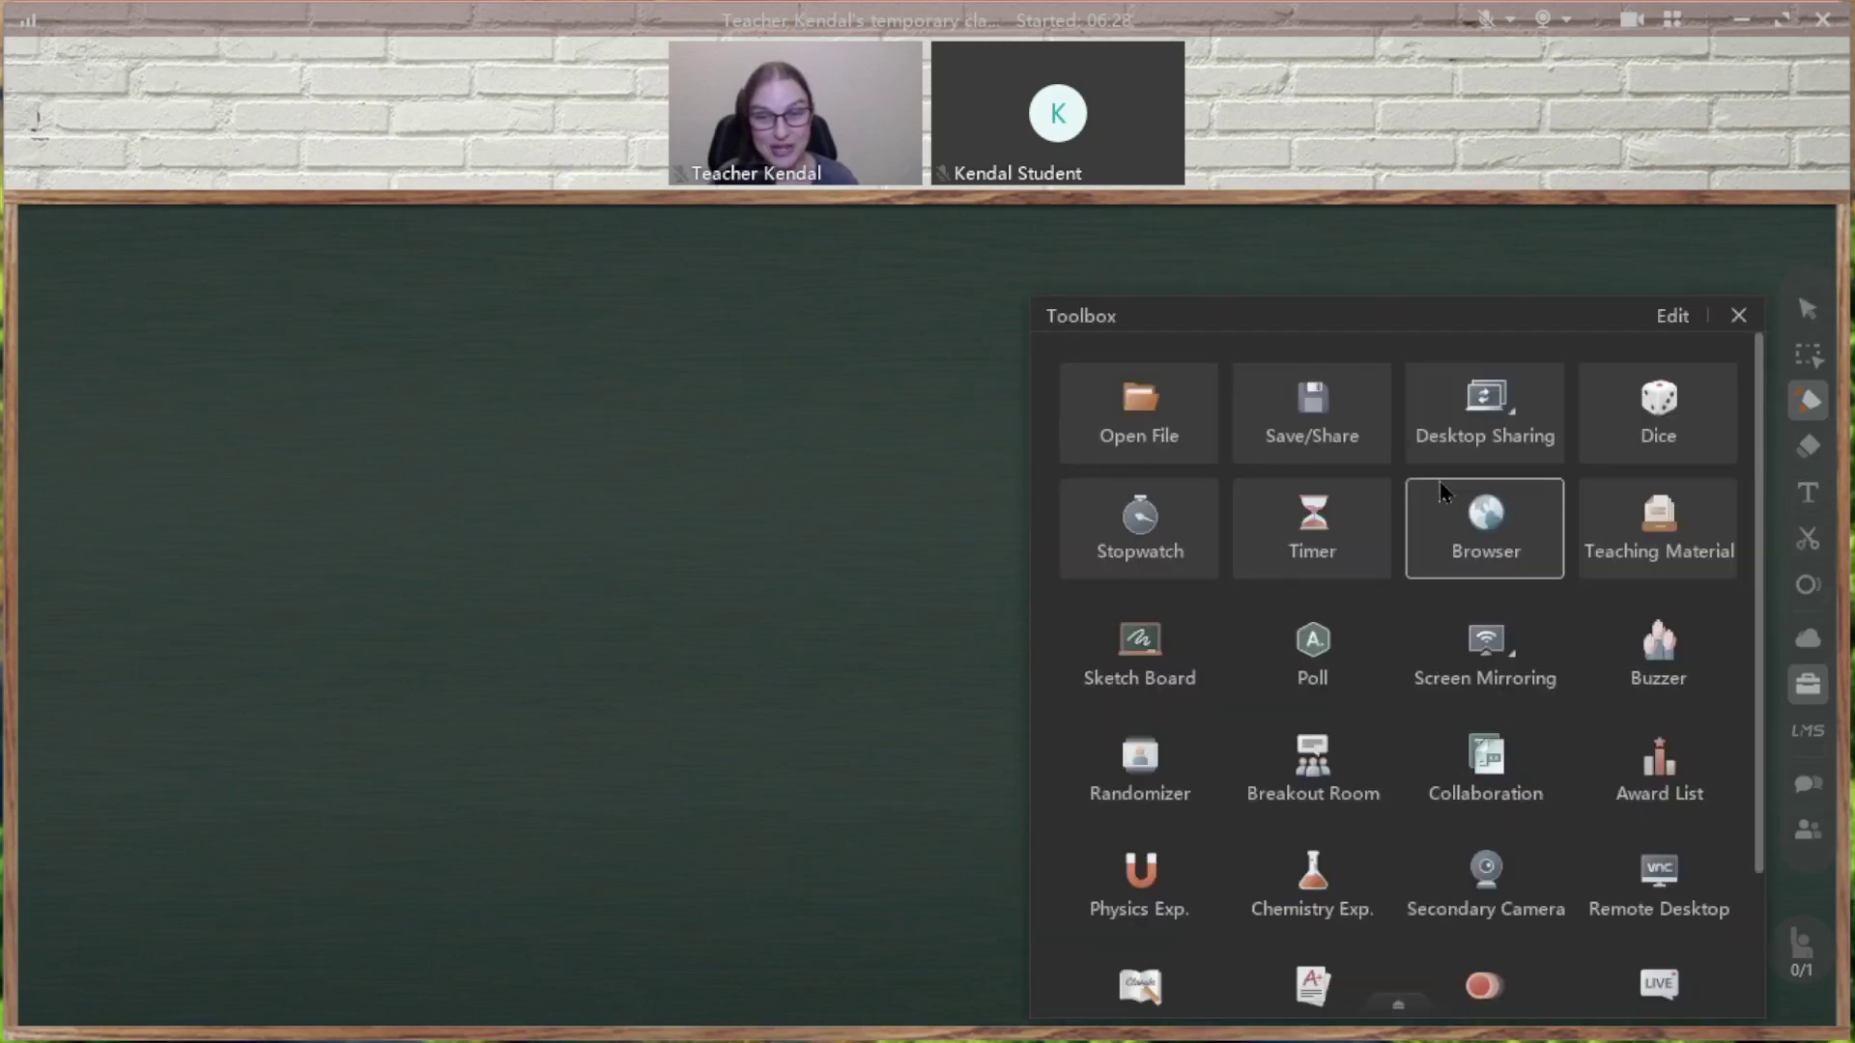
pyautogui.click(1524, 415)
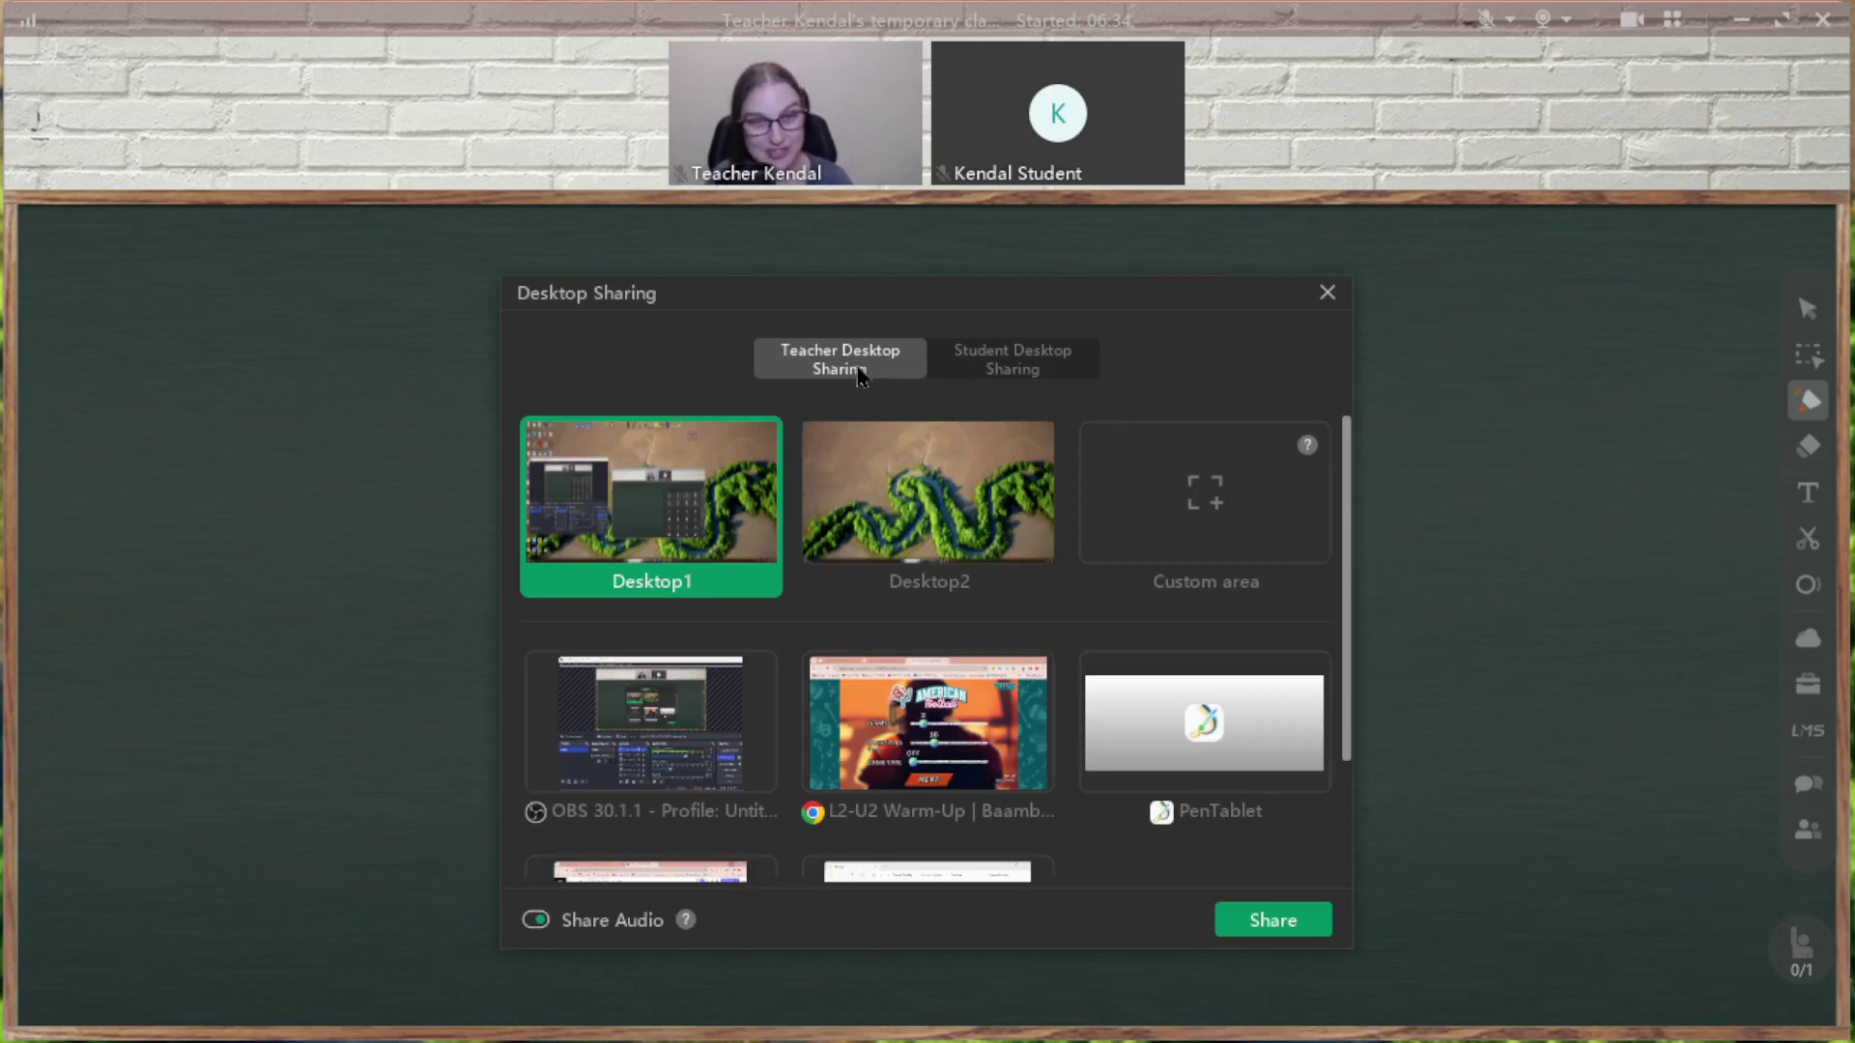
pyautogui.click(1005, 372)
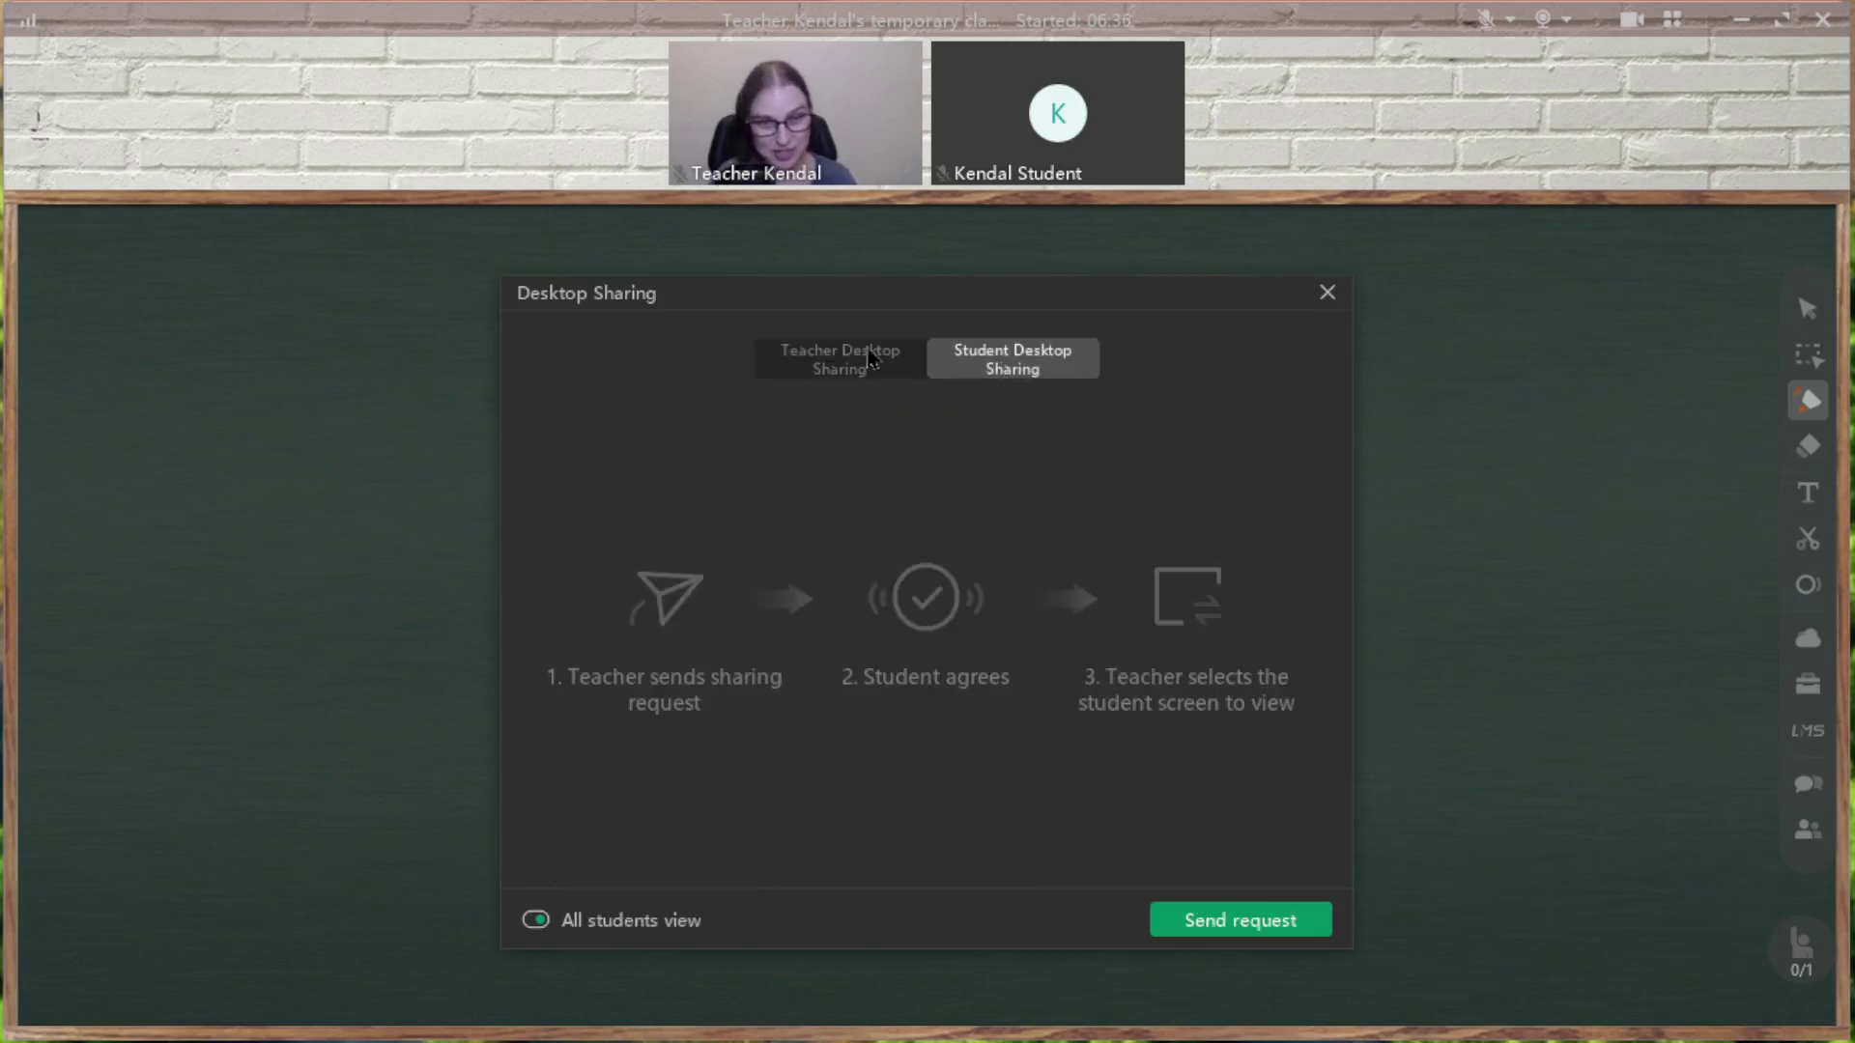
pyautogui.click(869, 359)
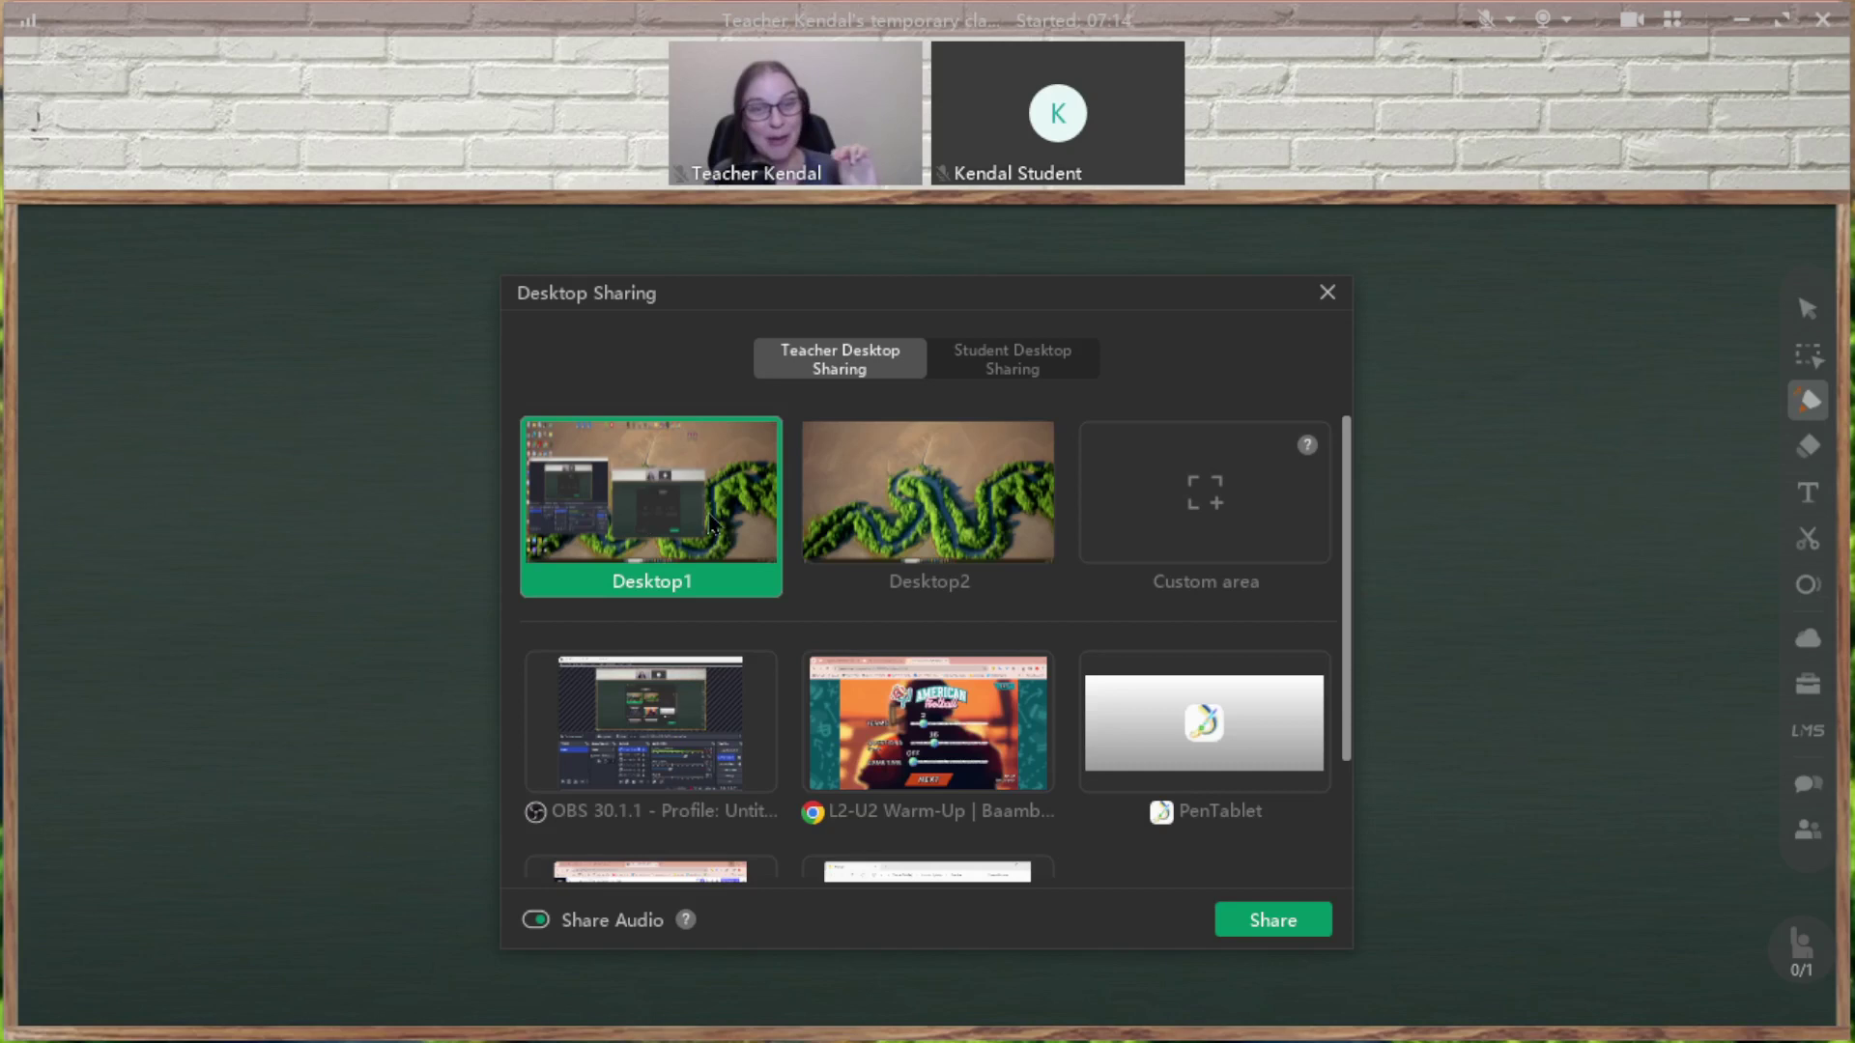
# Share the L2-U2 Warm-Up Baamboozle Chrome window with Share Audio on, and bring that window to the front.
pyautogui.scroll(-2, 790, 590)
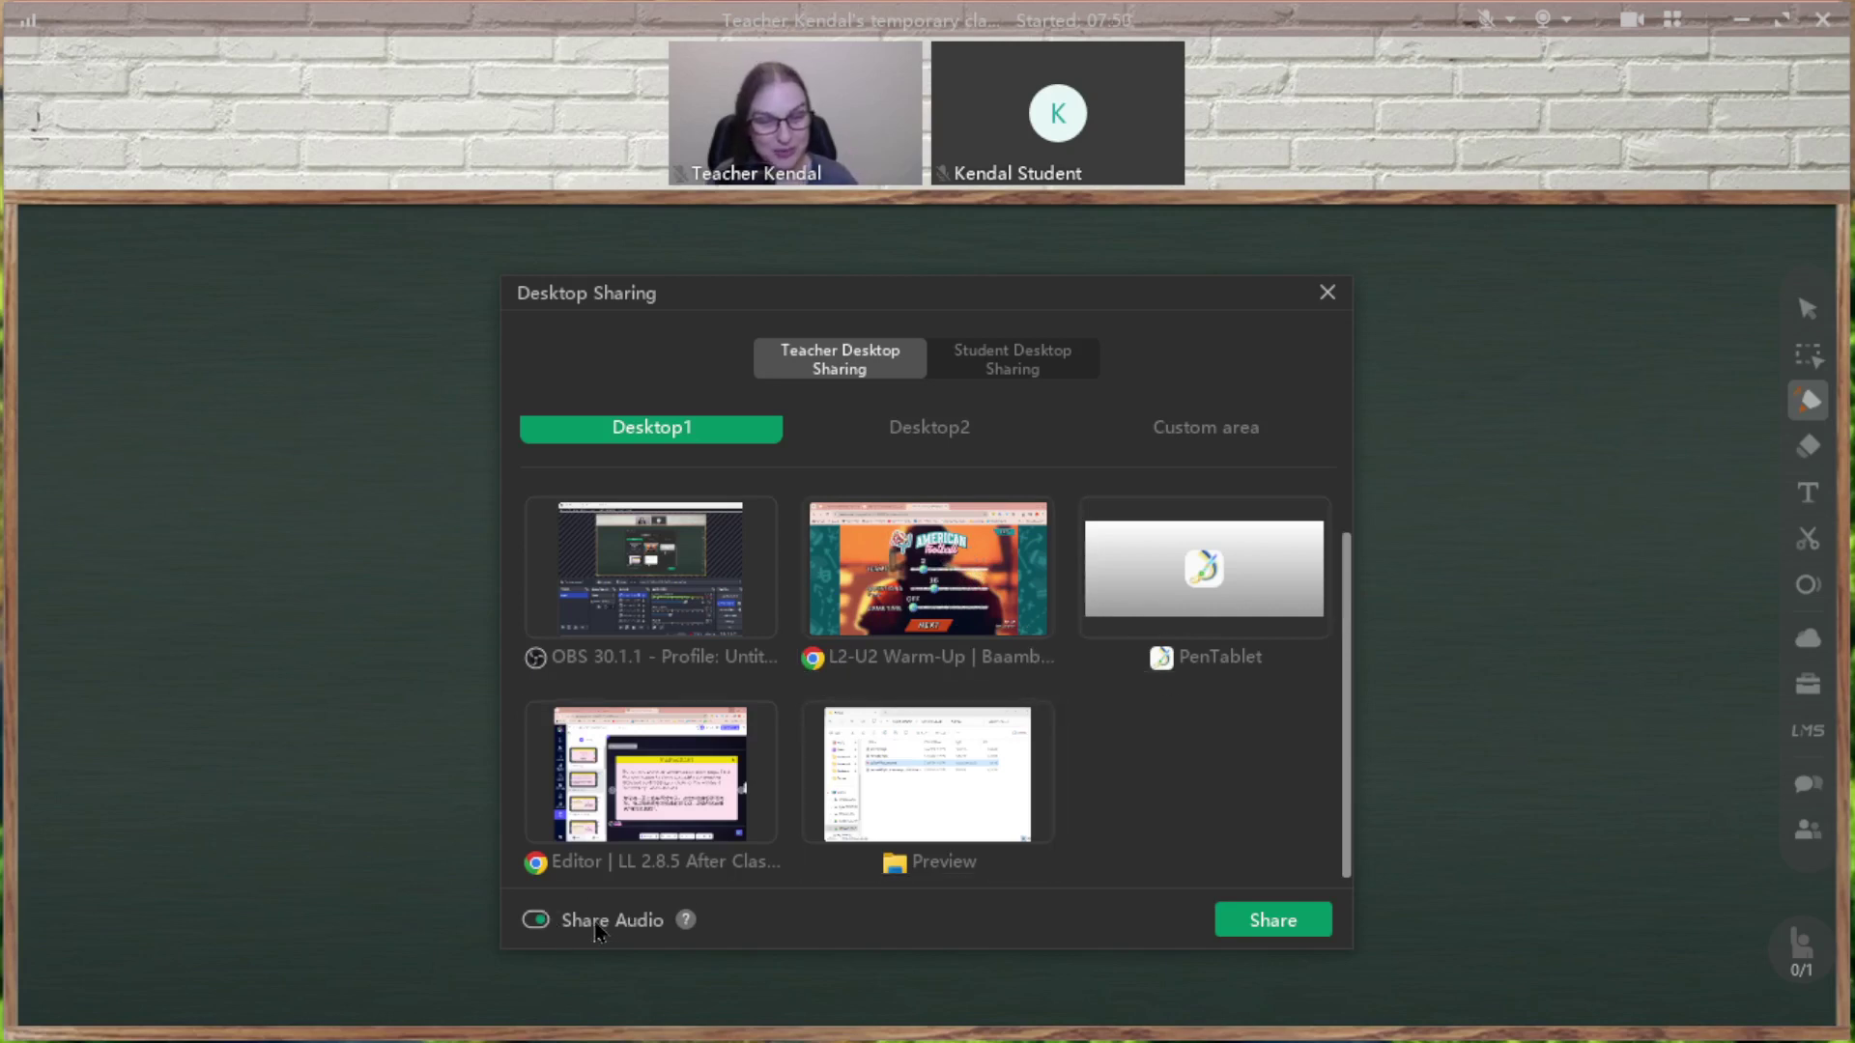
pyautogui.moveTo(686, 928)
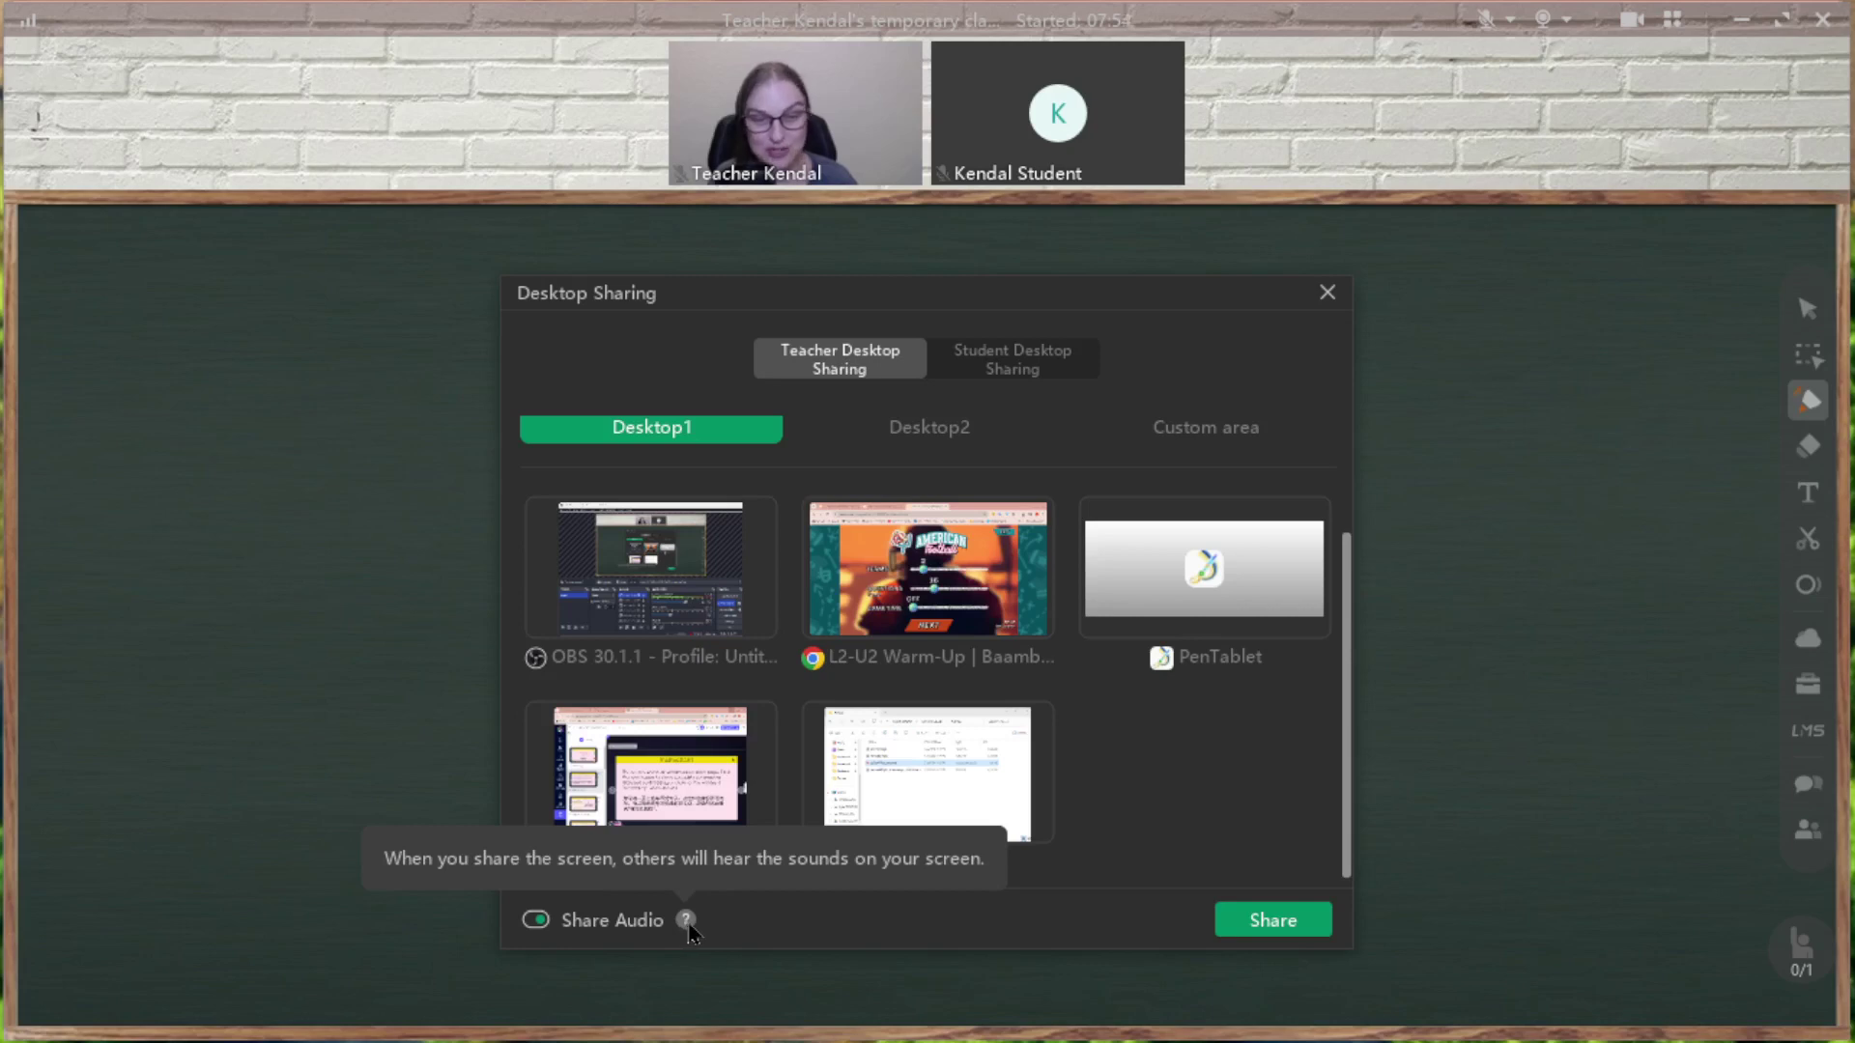
pyautogui.click(536, 921)
pyautogui.click(536, 922)
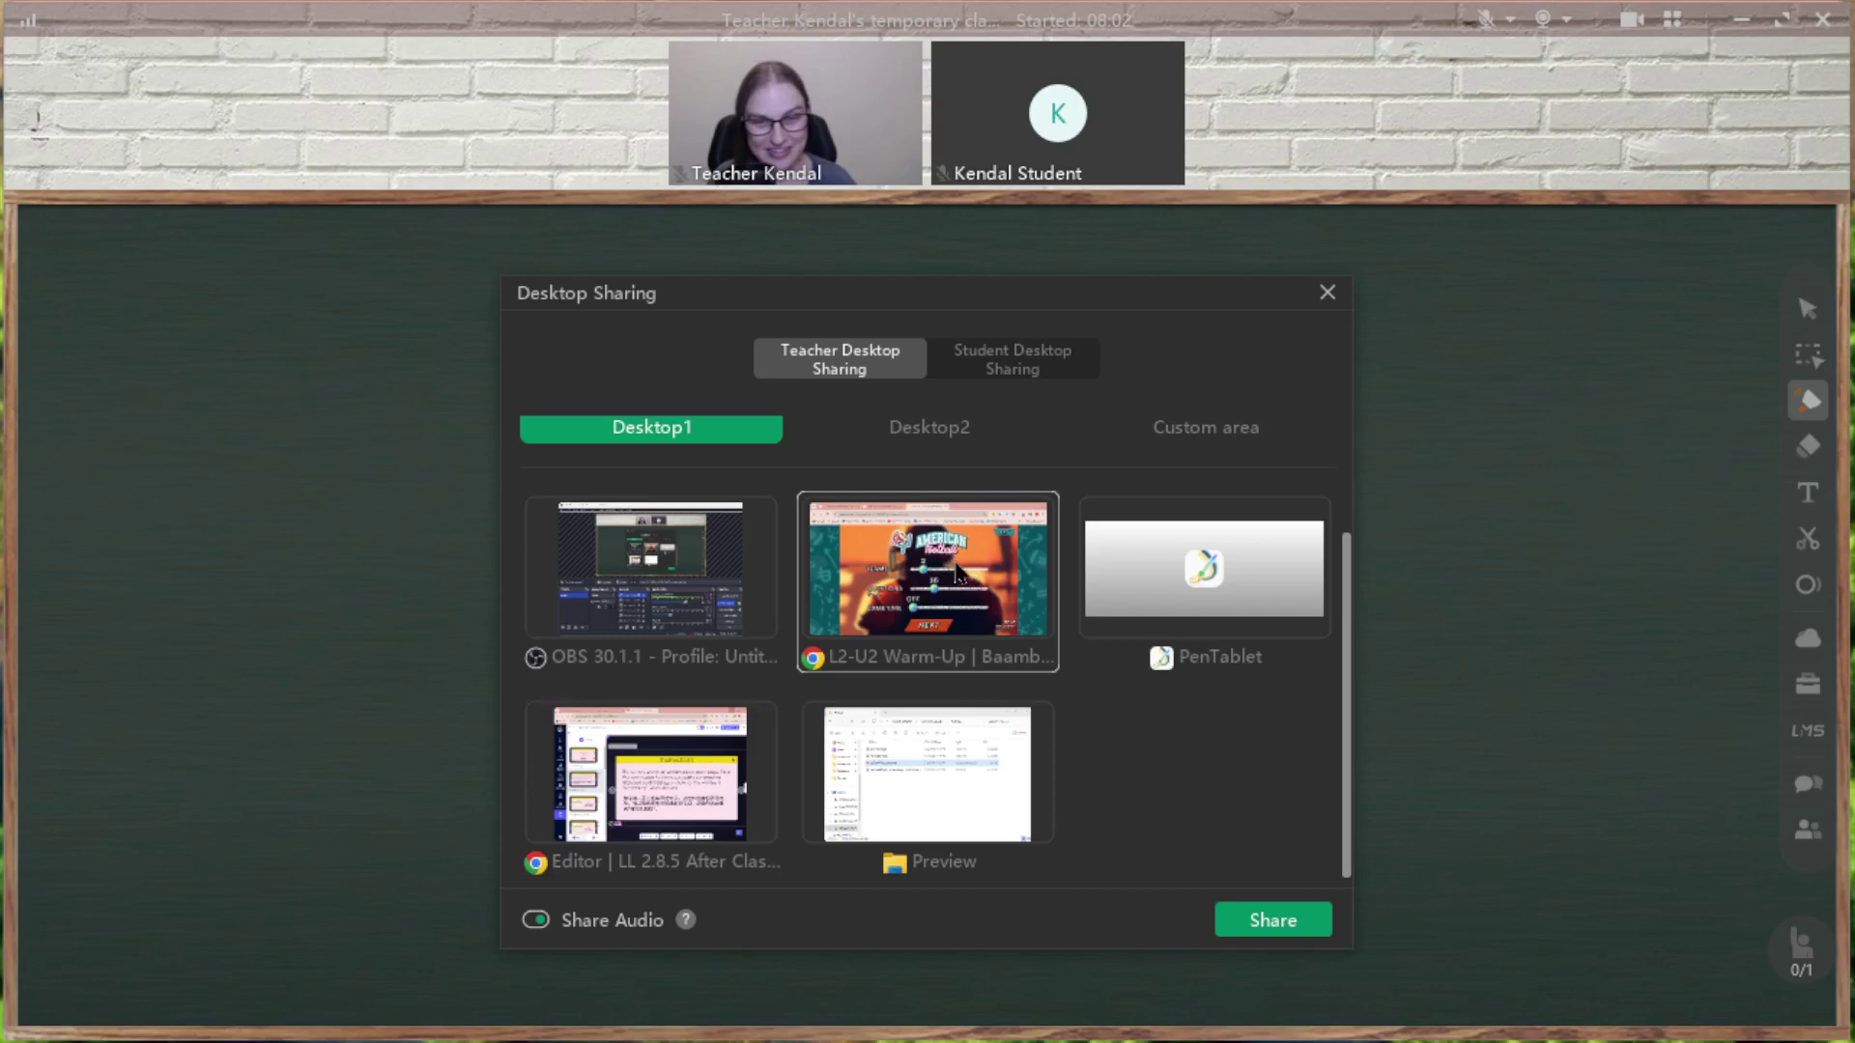
pyautogui.click(959, 577)
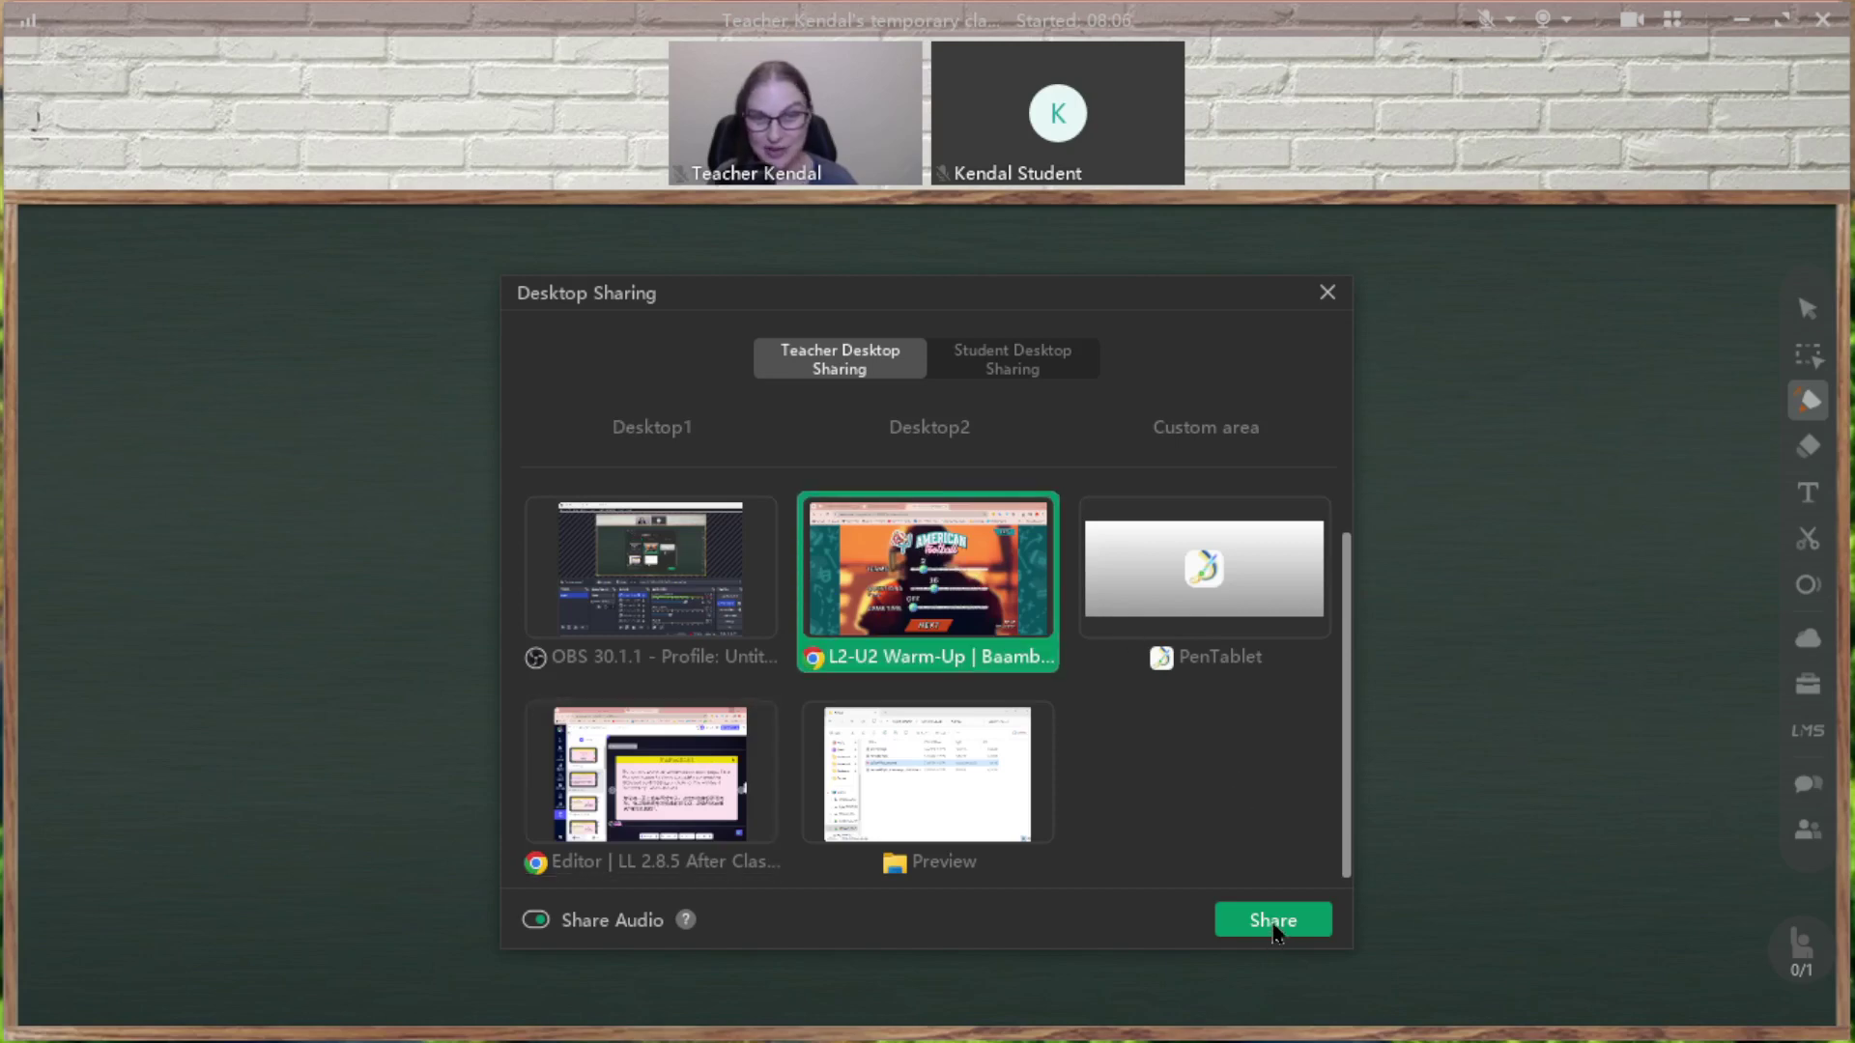
pyautogui.click(1273, 922)
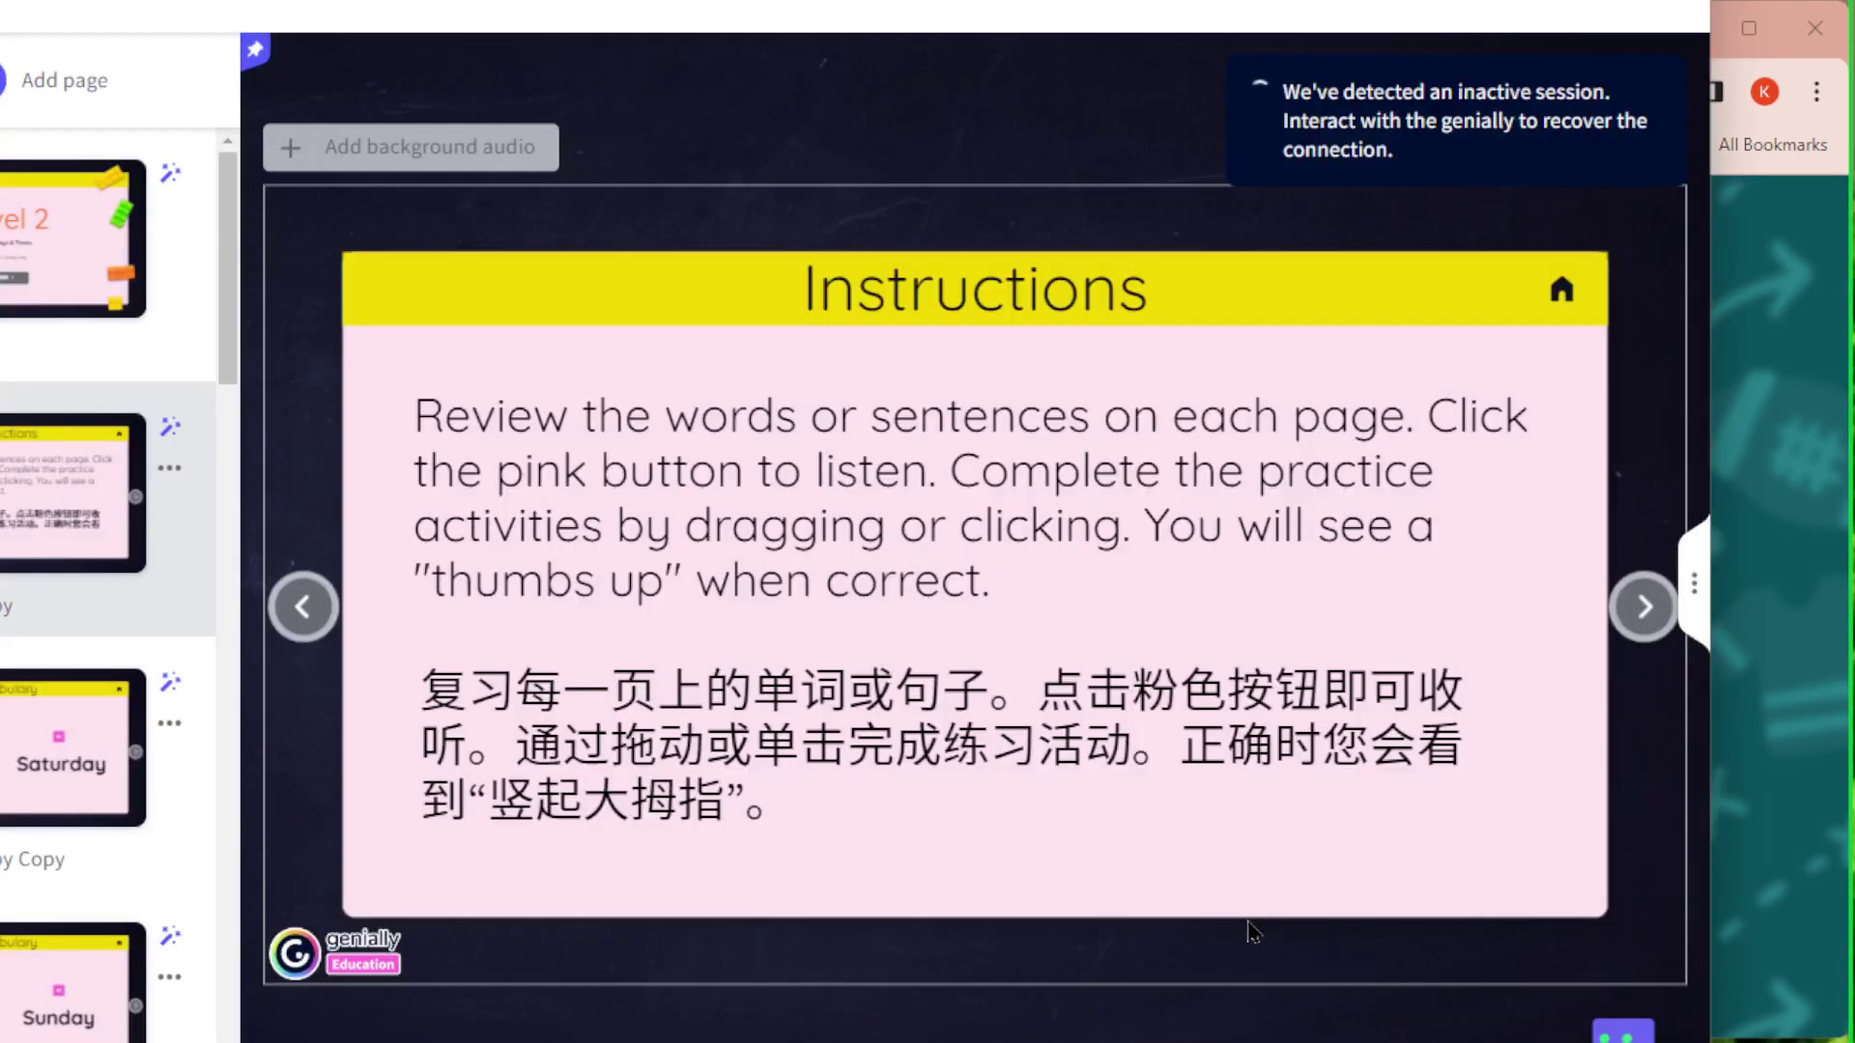
pyautogui.hotkey('alt', 'Tab')
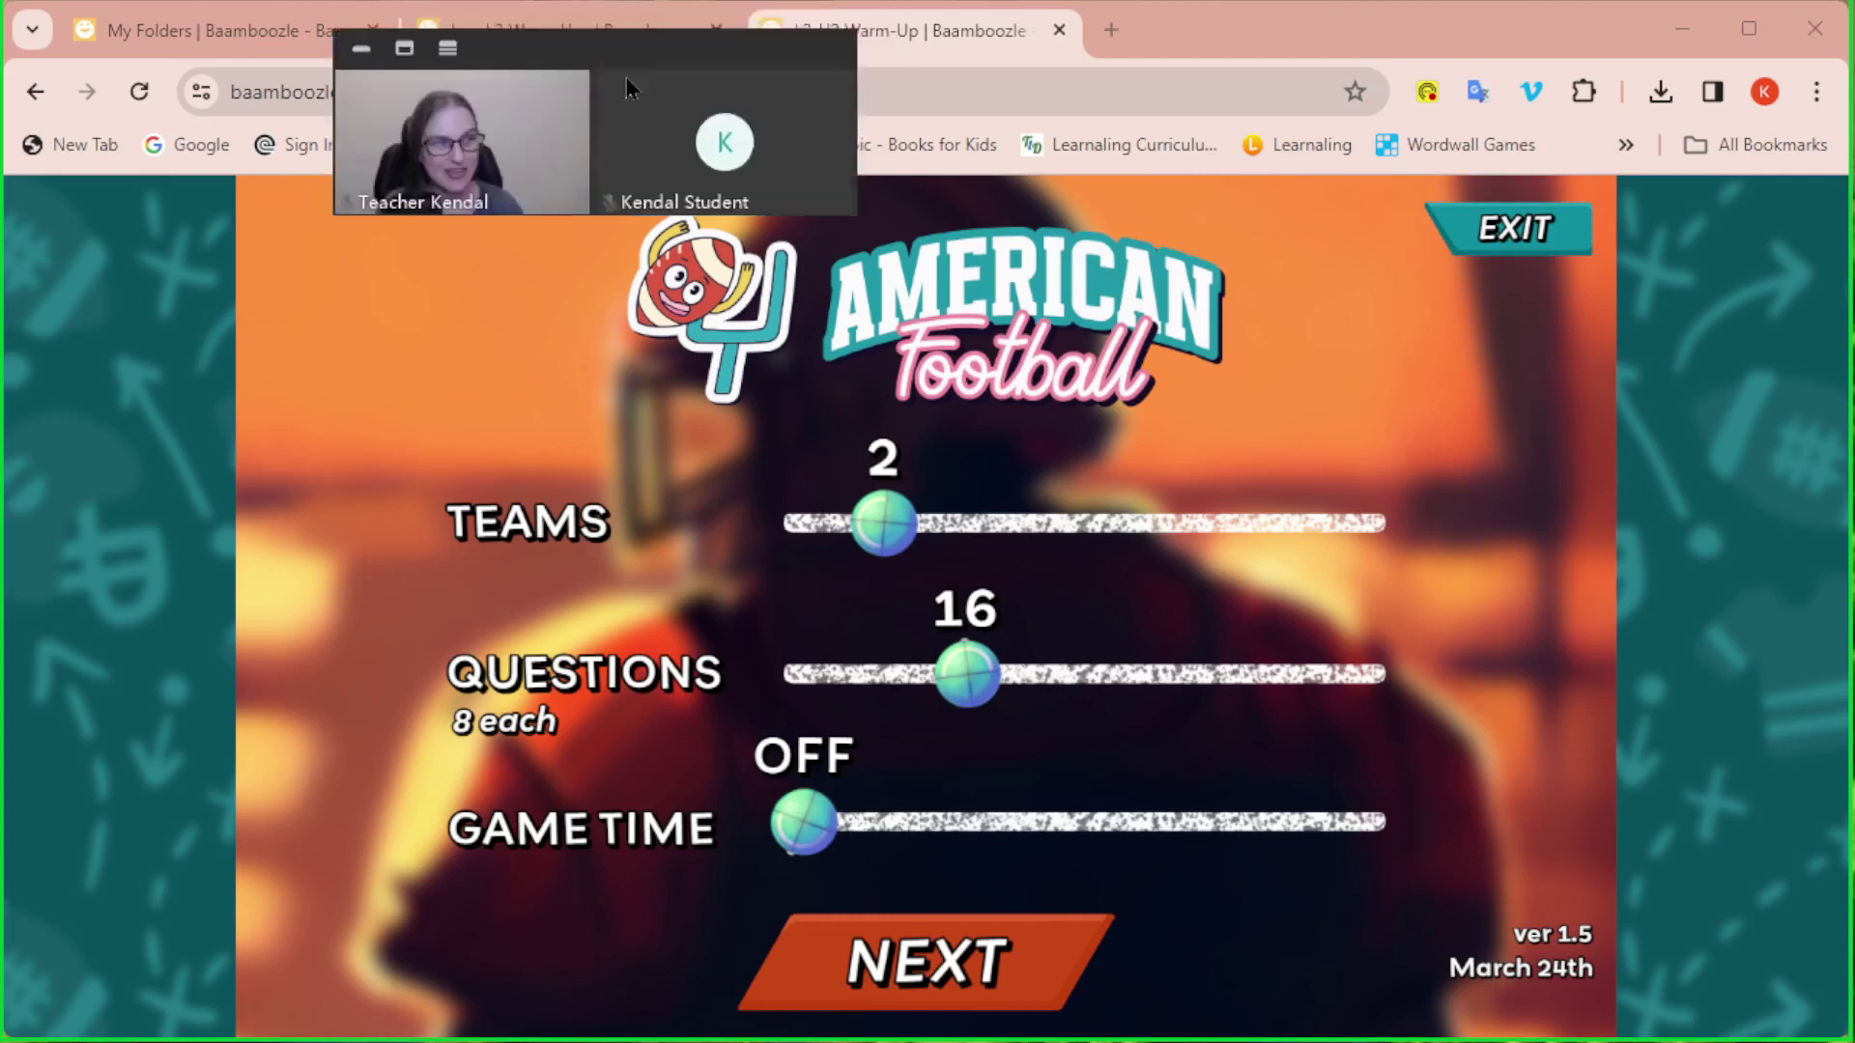
# Cycle the floating video panel through teacher-only, collapsed and all-participant layouts, and move it above the browser window.
pyautogui.moveTo(619, 49); pyautogui.dragTo(678, 199)
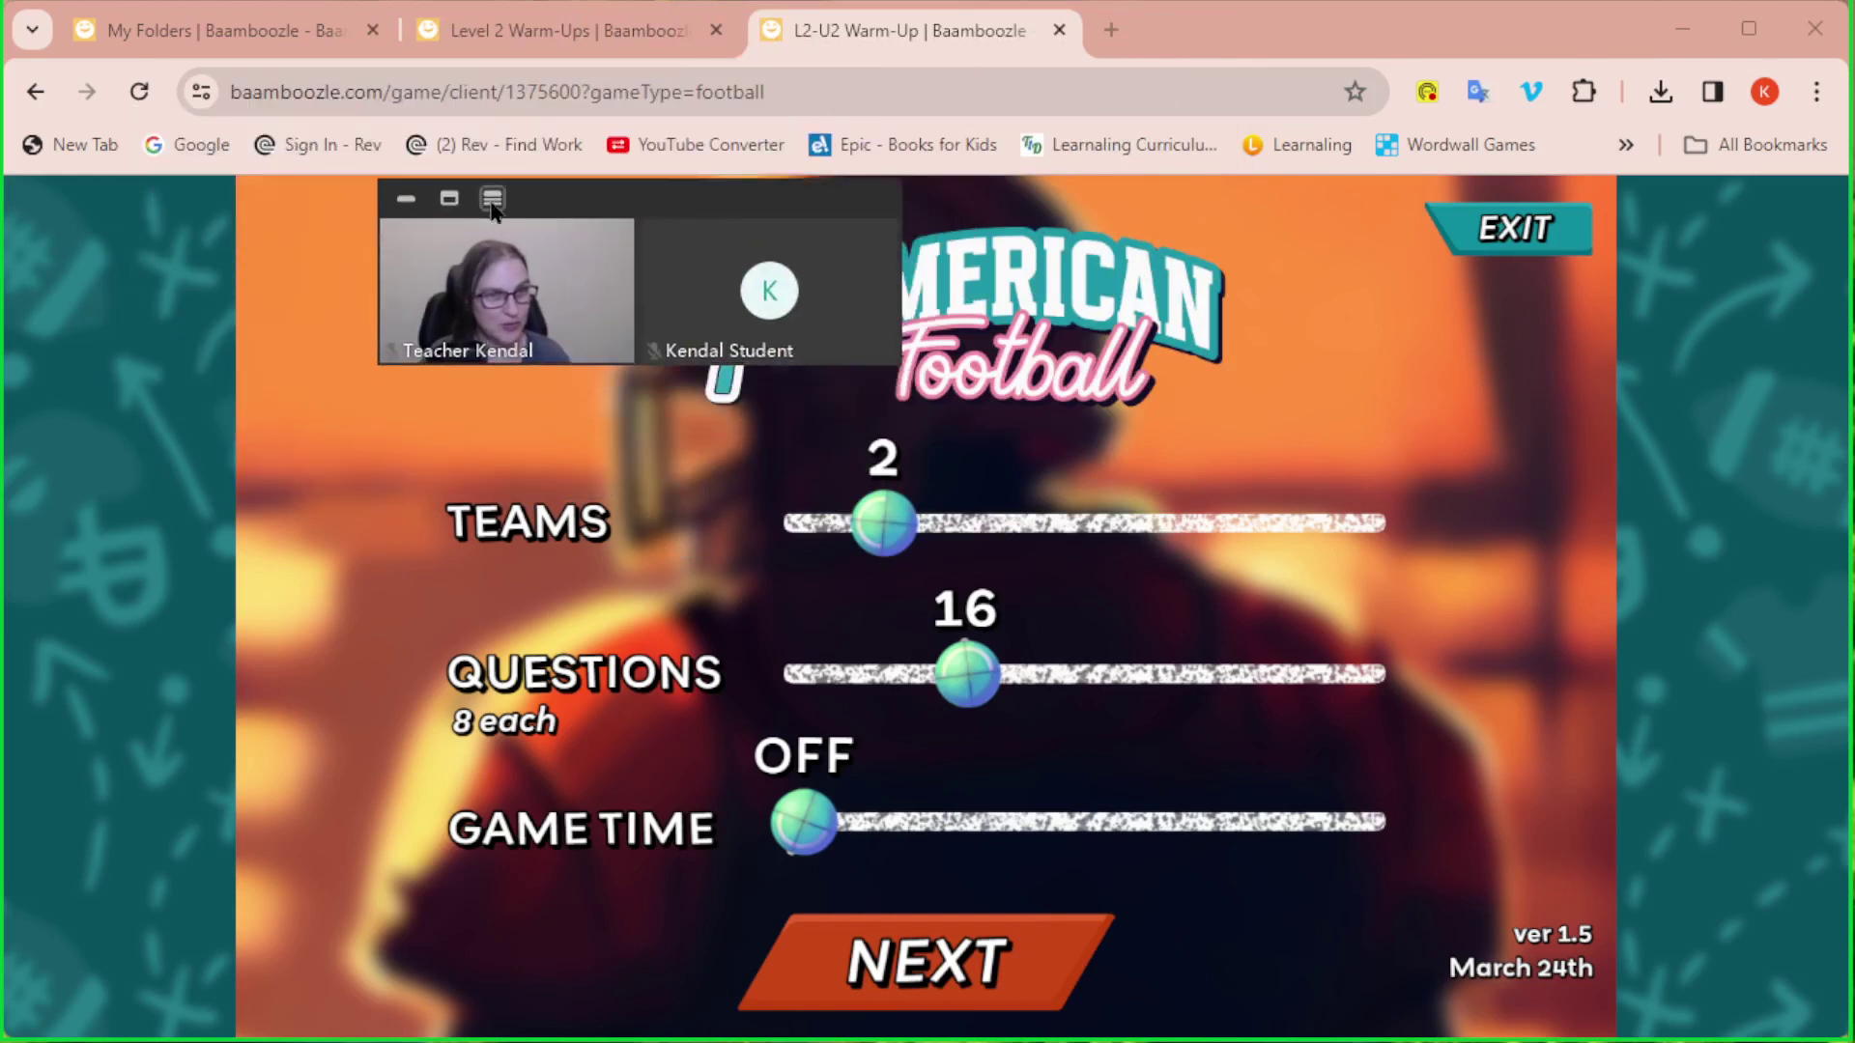
pyautogui.click(448, 201)
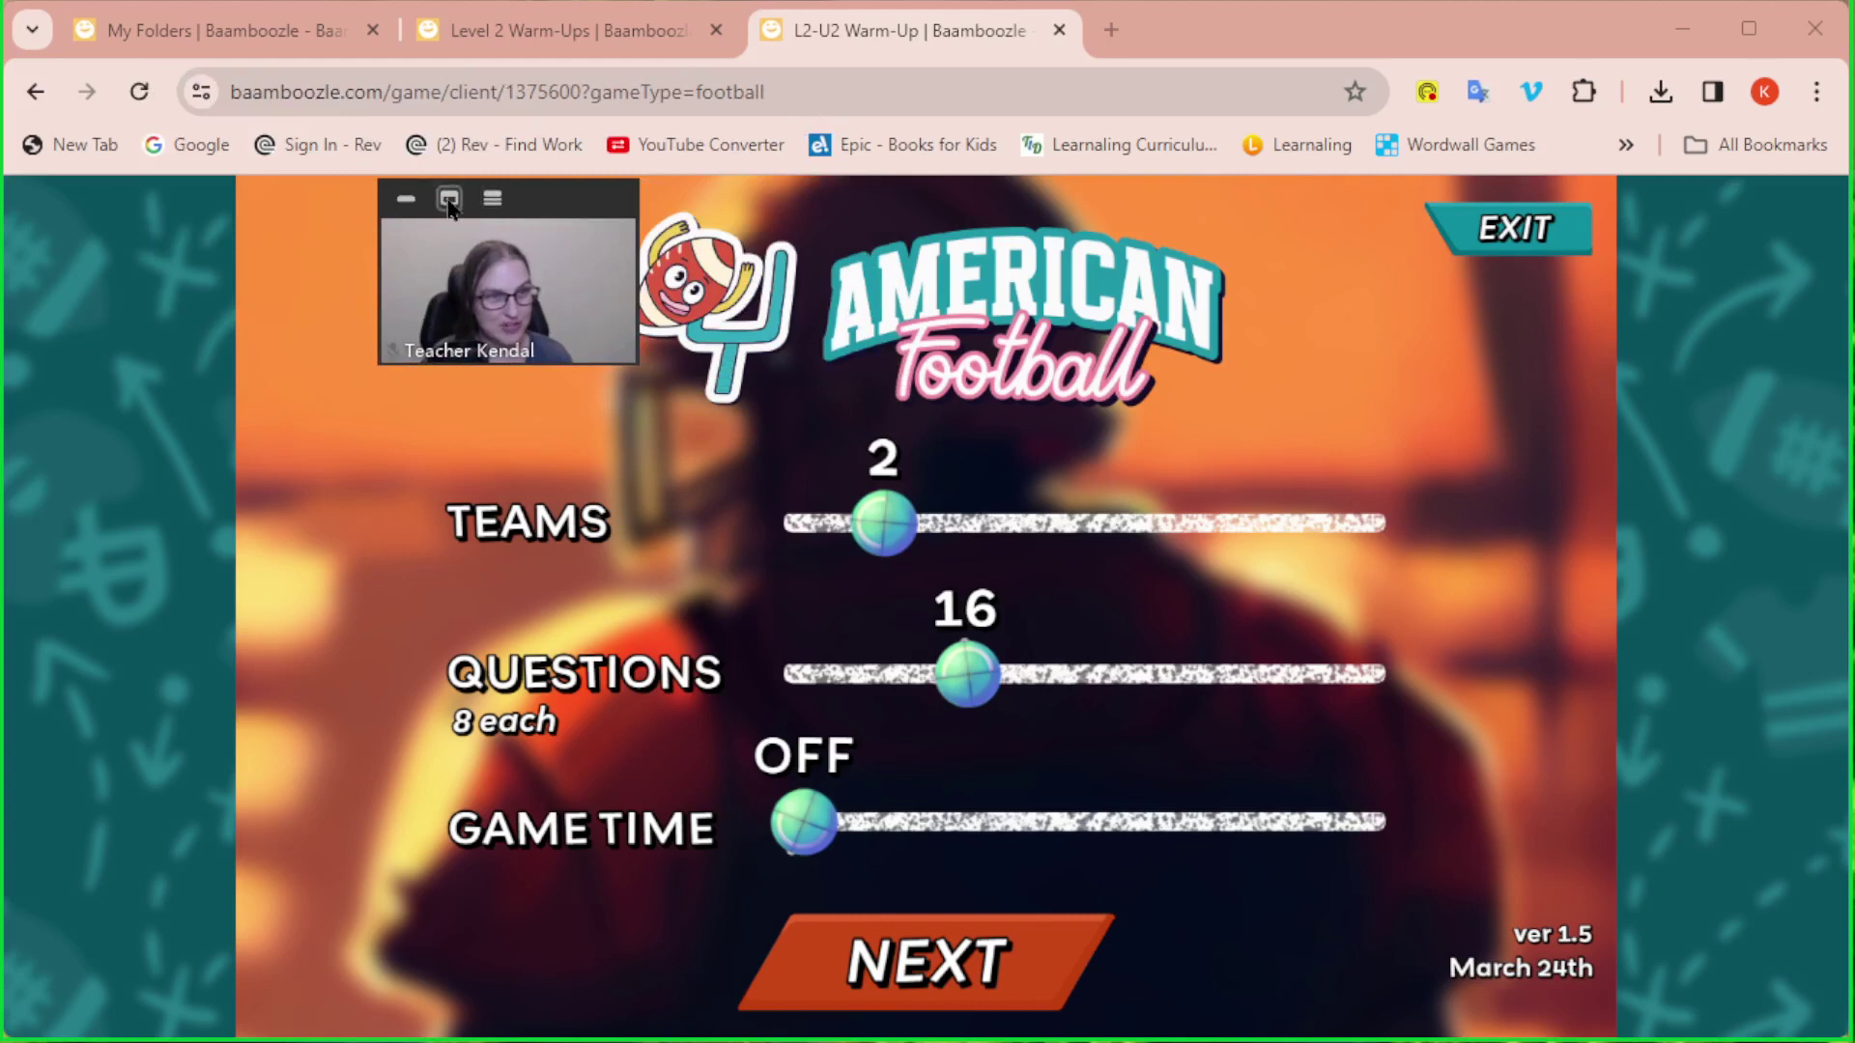
pyautogui.click(406, 199)
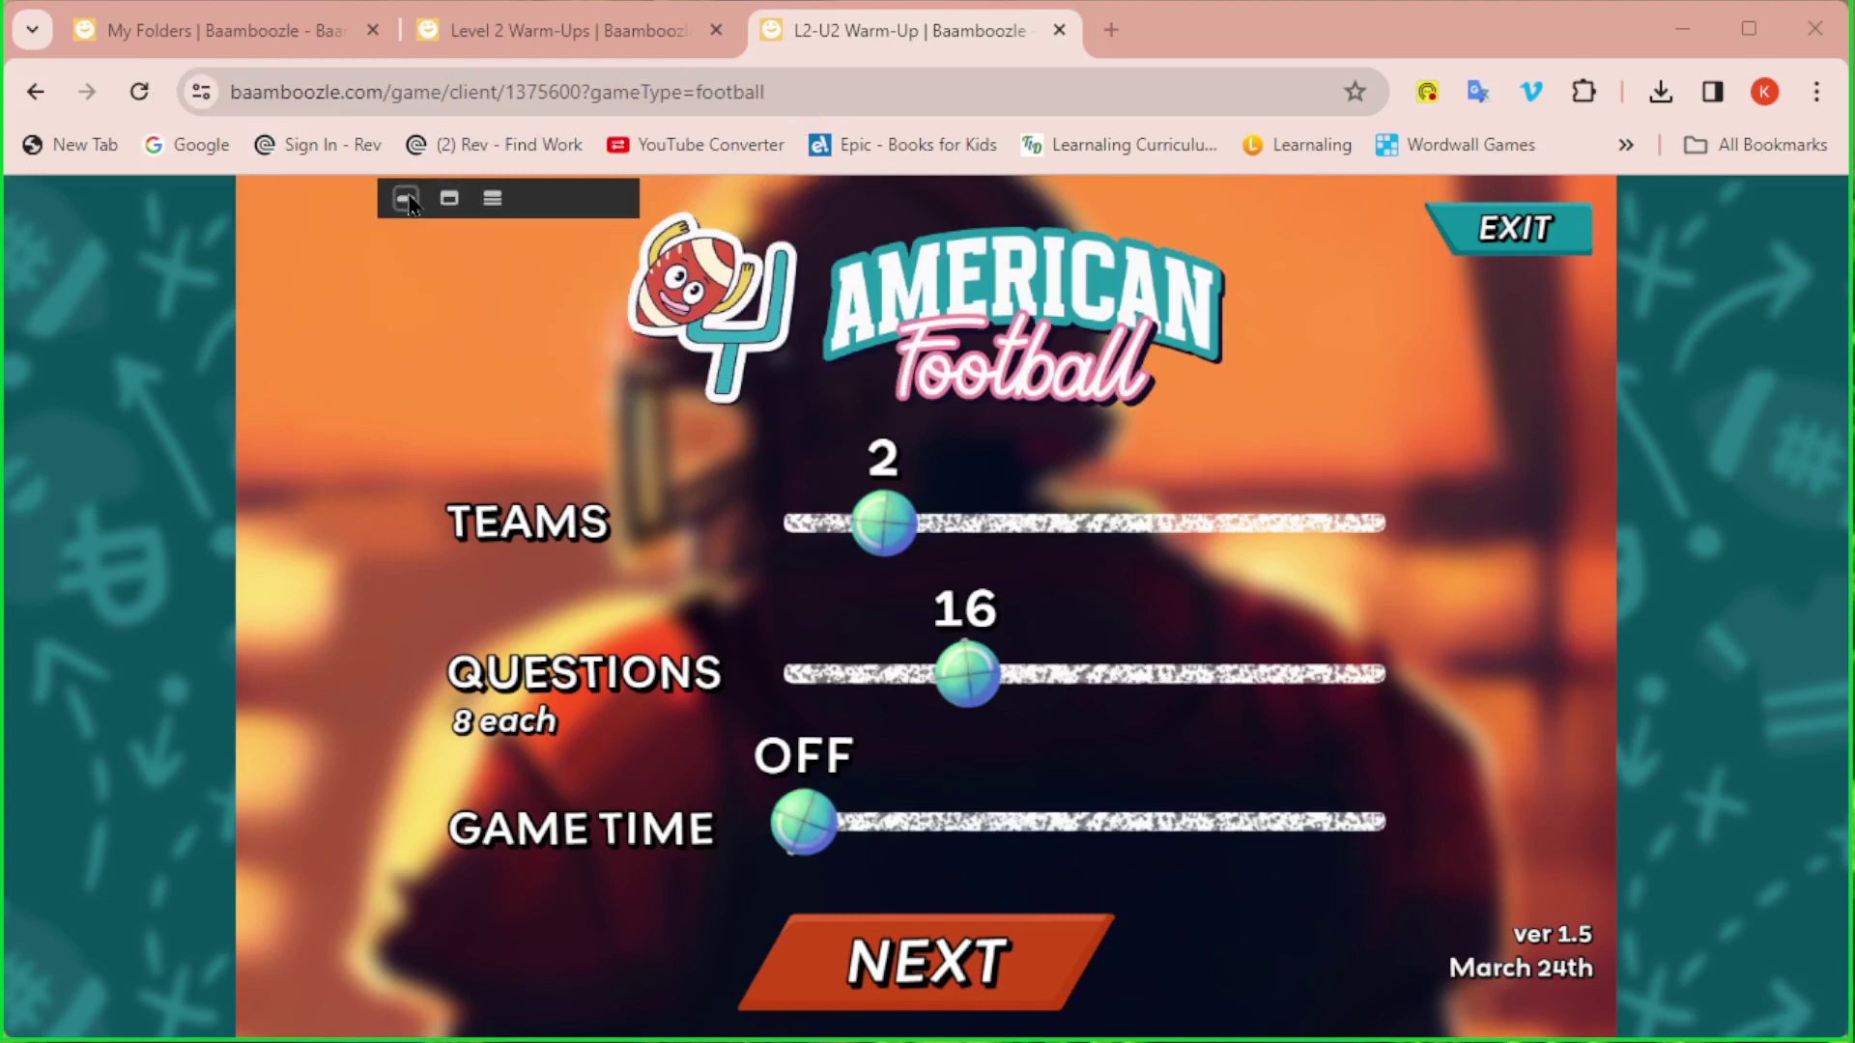
pyautogui.click(493, 198)
pyautogui.moveTo(663, 199); pyautogui.dragTo(807, 130)
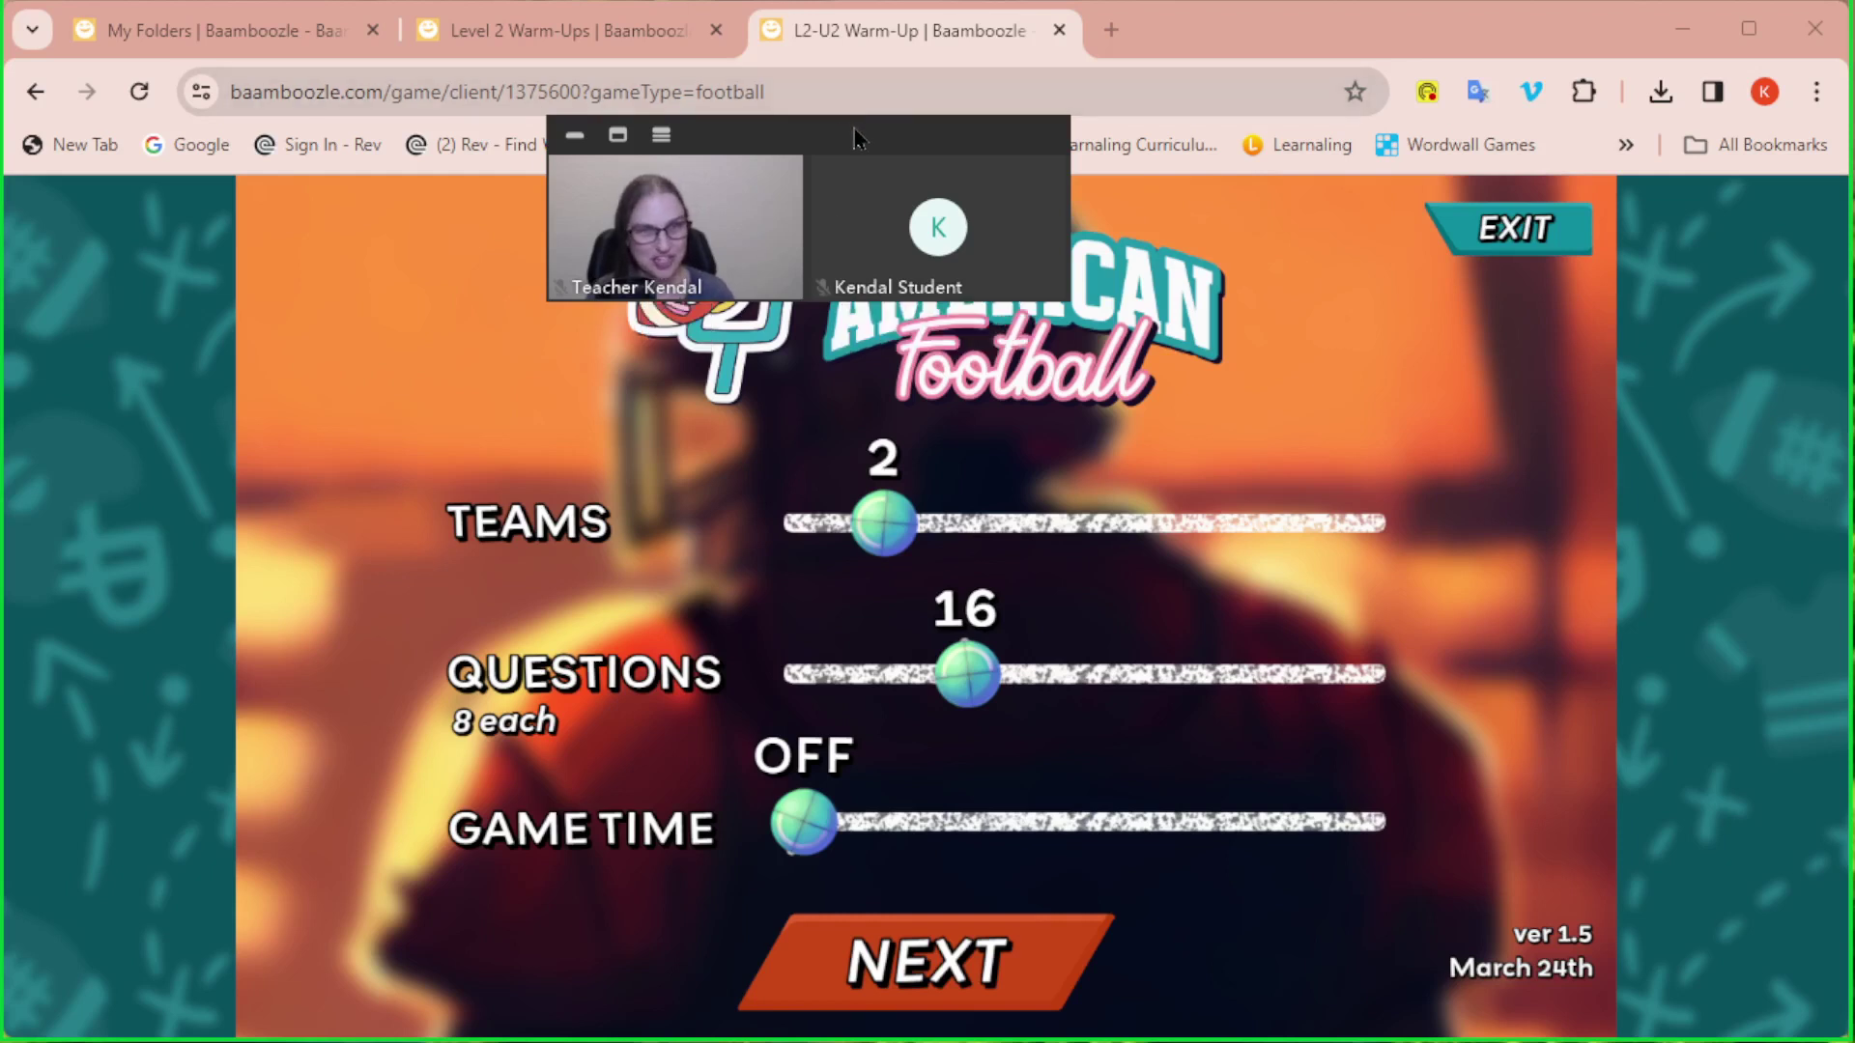
pyautogui.moveTo(854, 138); pyautogui.dragTo(1047, 2)
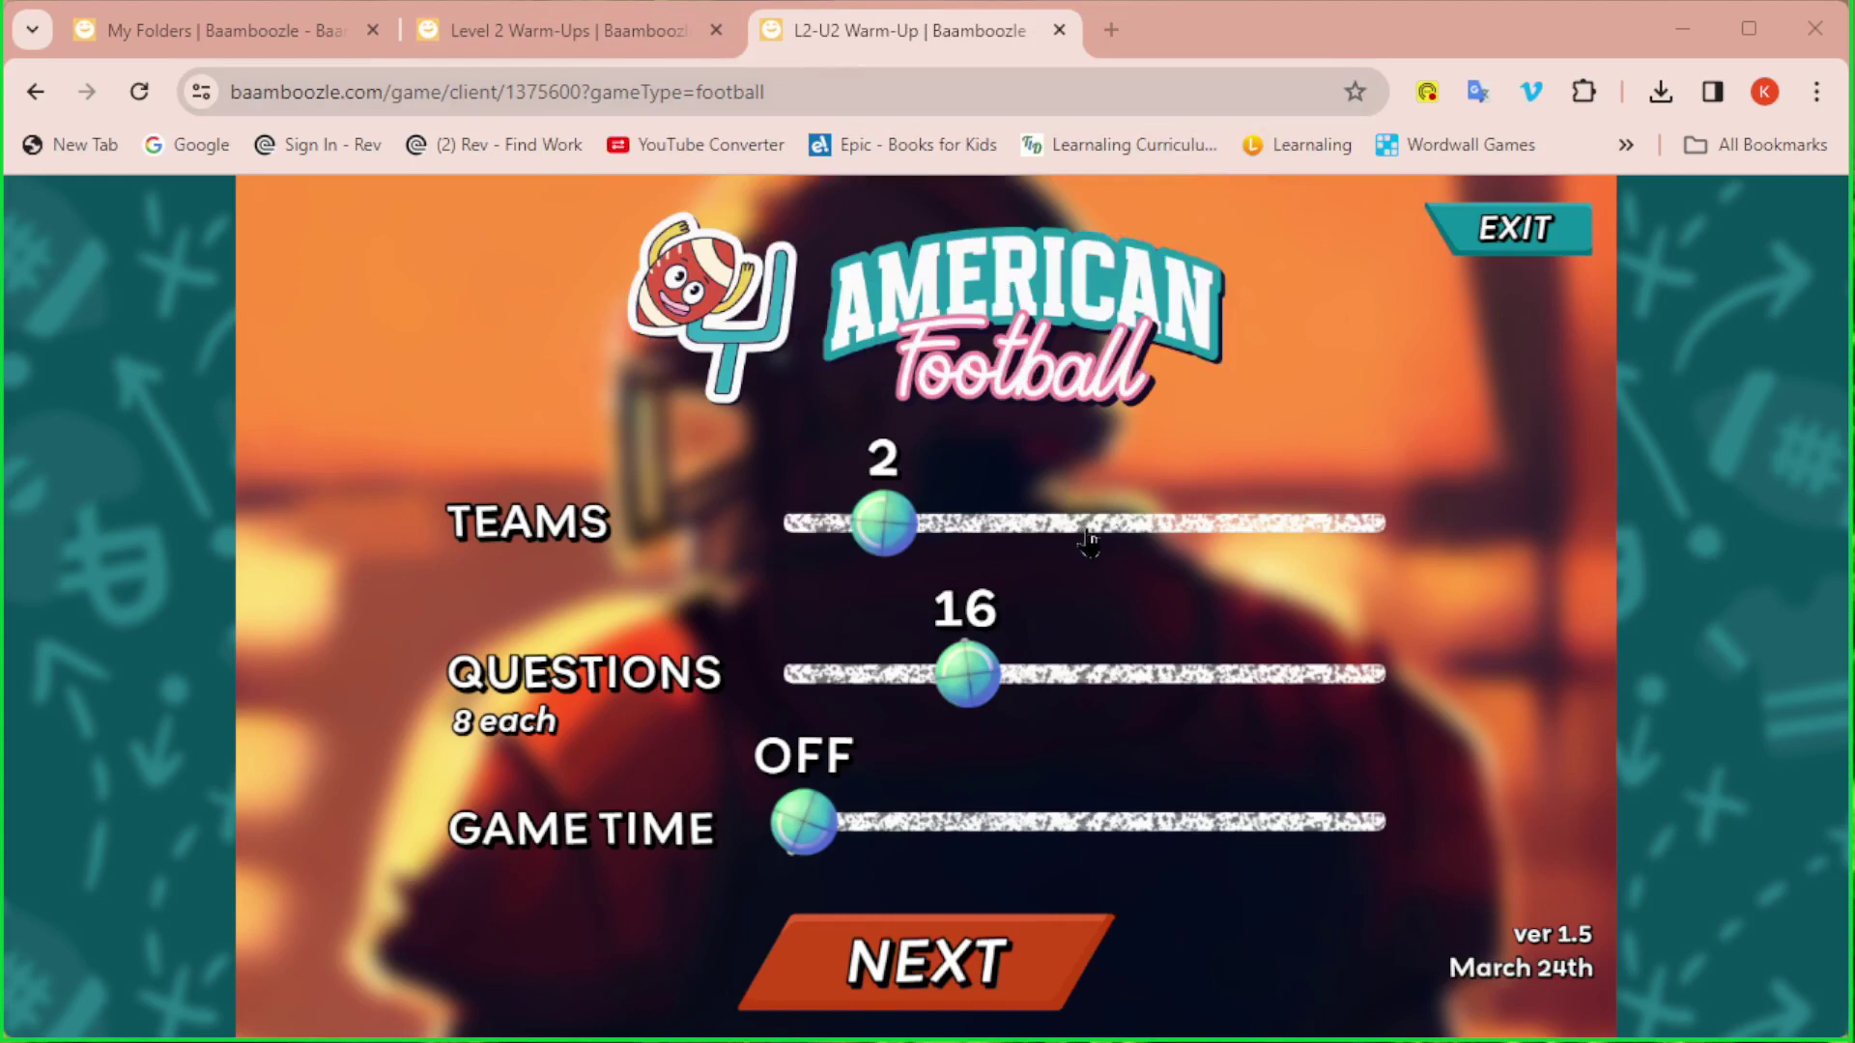
# Start the American Football game with 2 teams, 16 questions and the game time off.
pyautogui.click(952, 986)
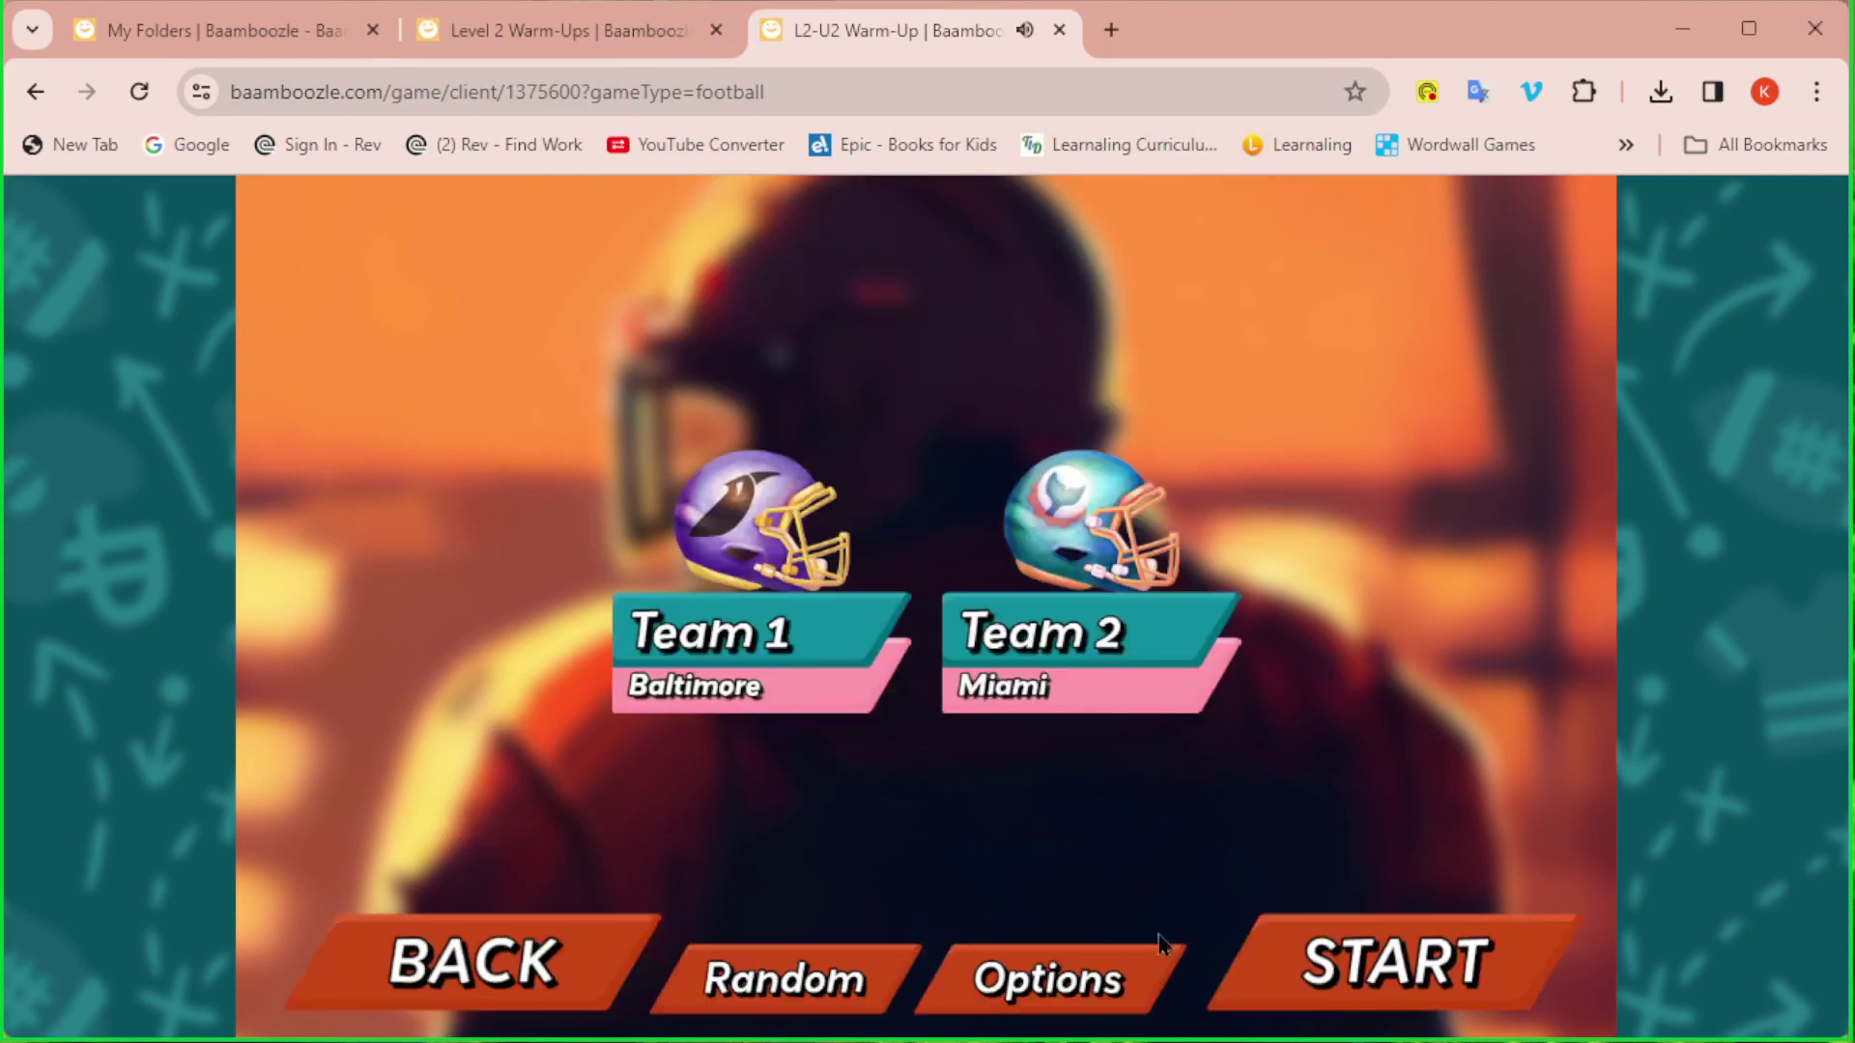
pyautogui.click(1333, 966)
pyautogui.click(962, 804)
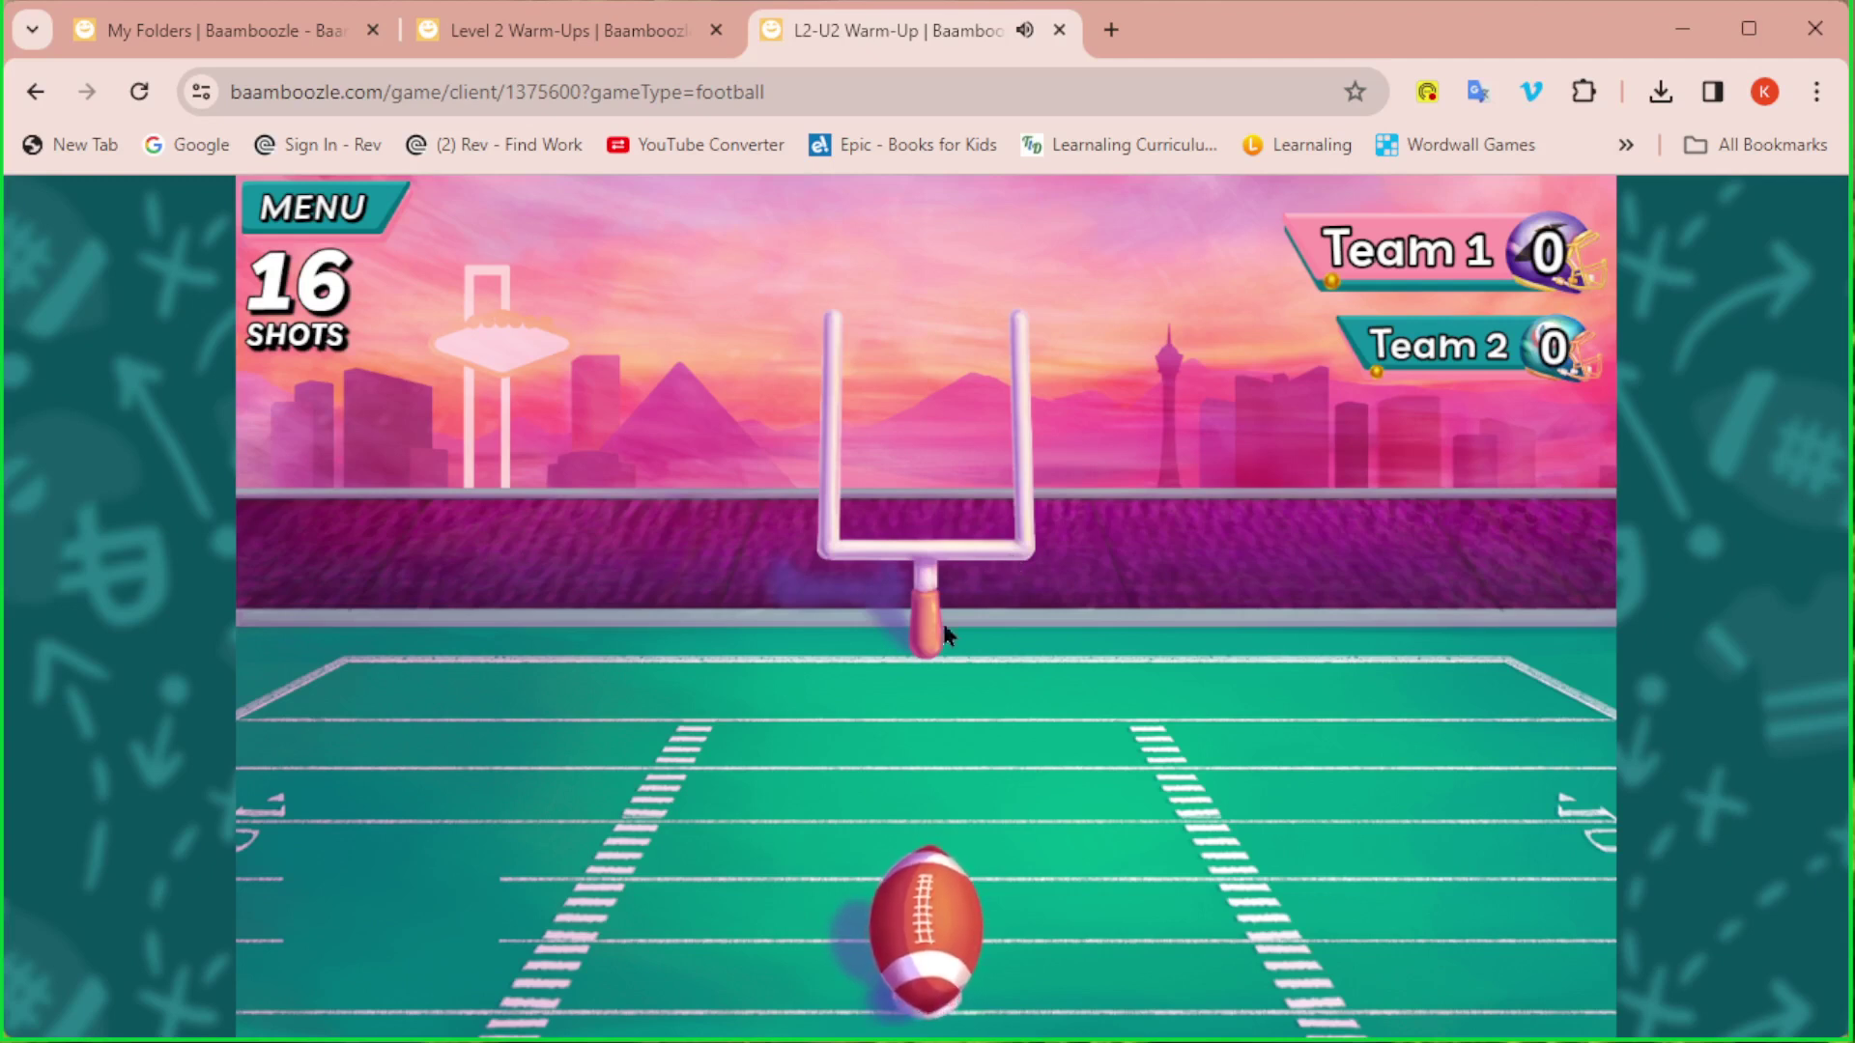
# Move the sharing toolbar up above the football and check its microphone and camera options.
pyautogui.moveTo(1009, 863)
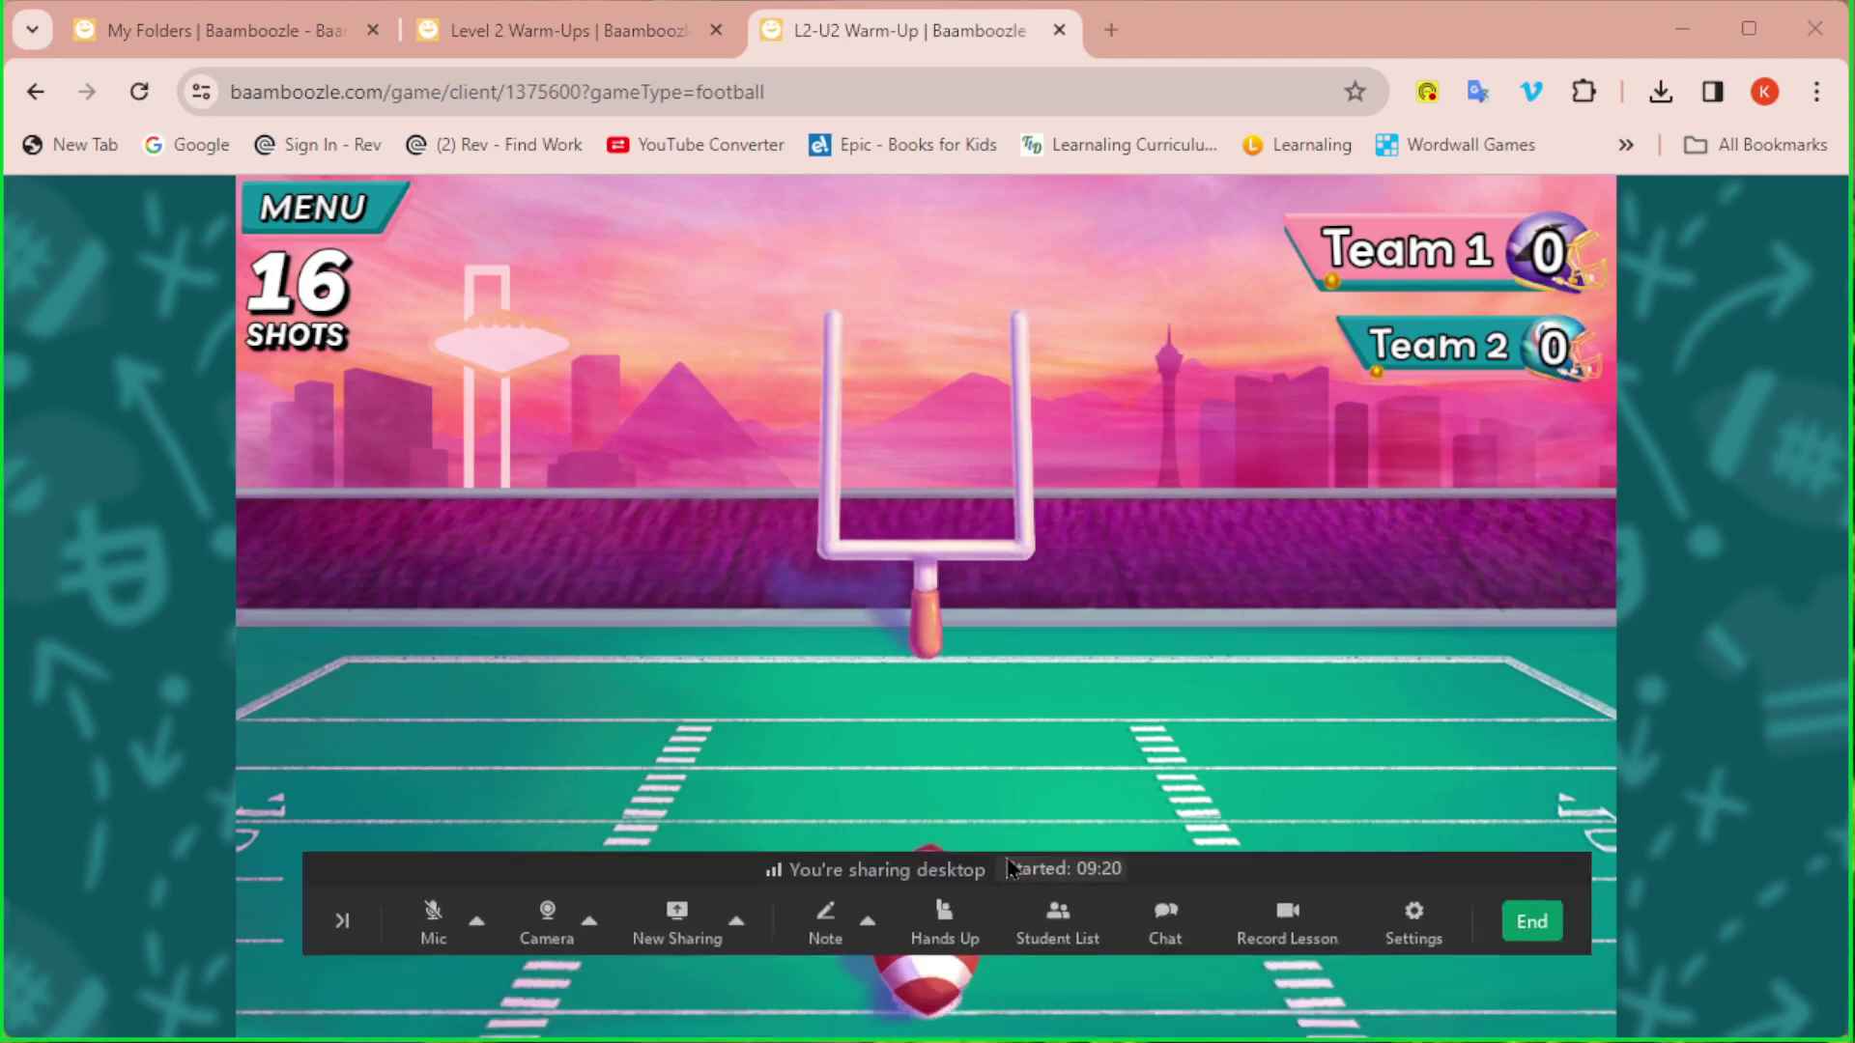
pyautogui.moveTo(1010, 867); pyautogui.dragTo(911, 743)
pyautogui.click(886, 749)
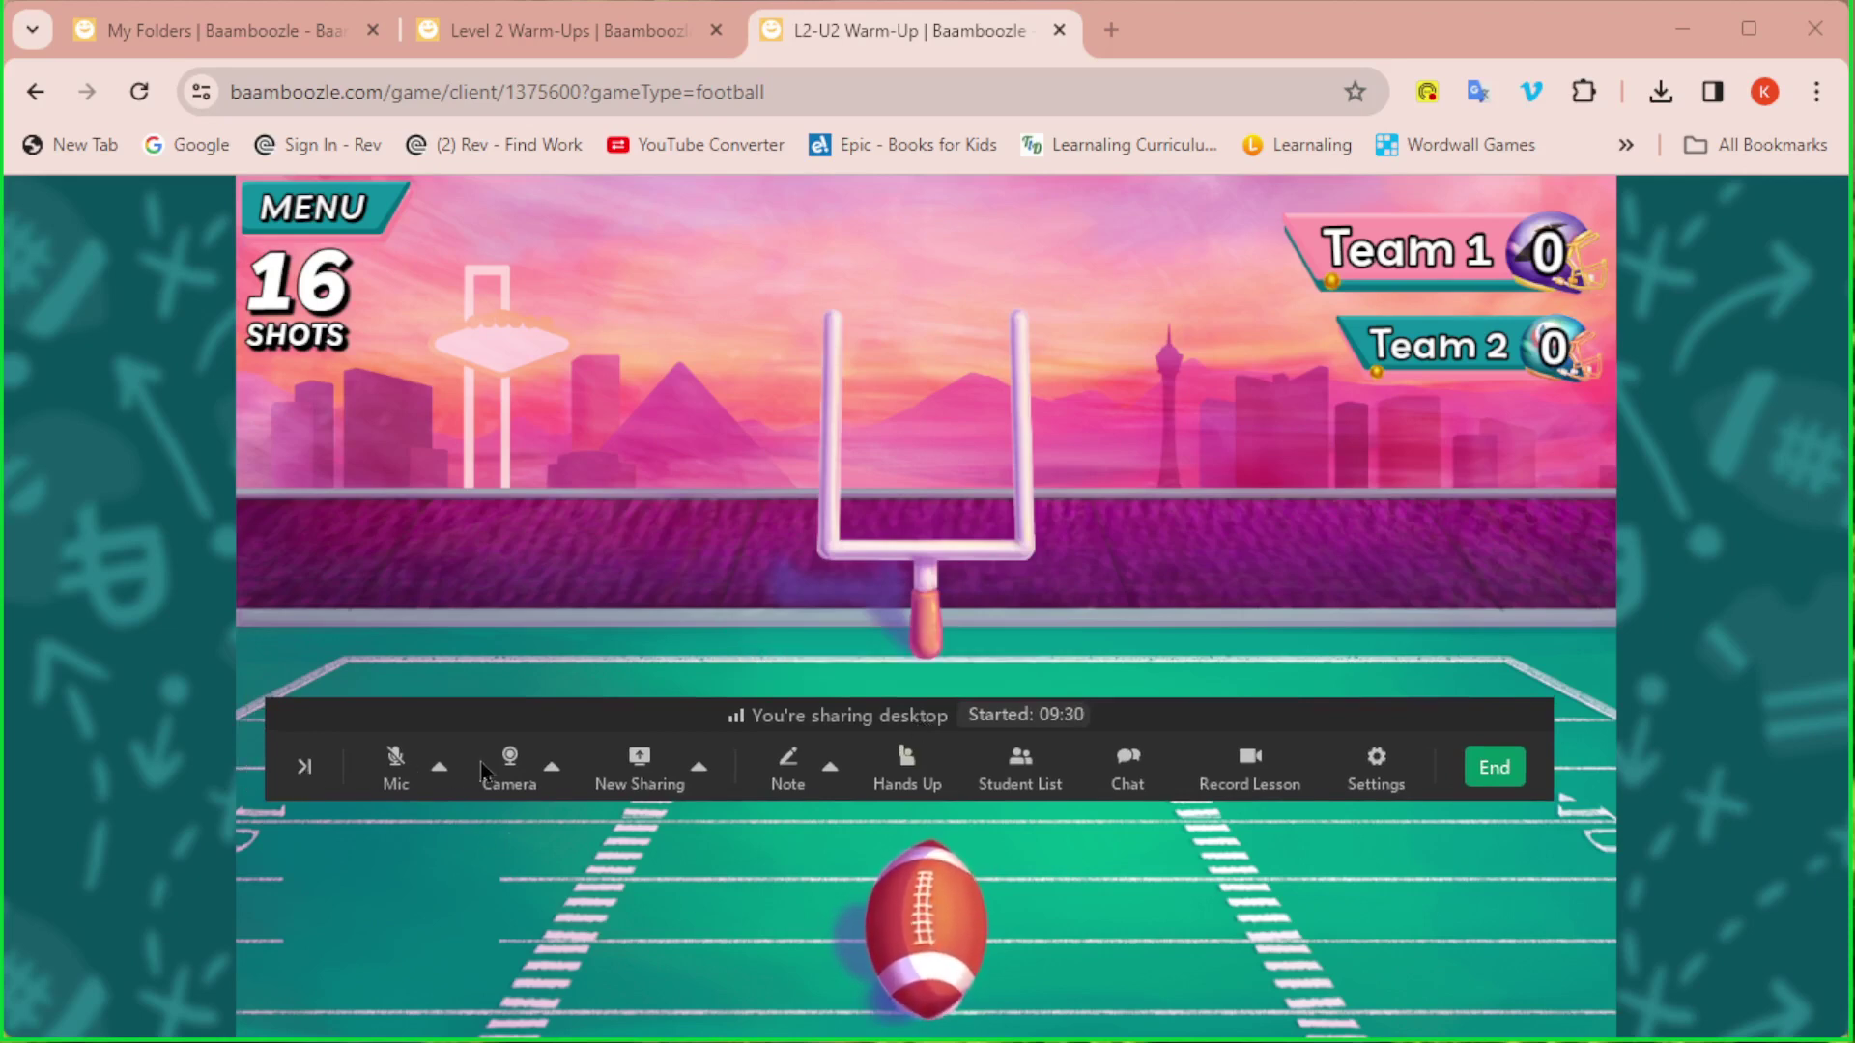
pyautogui.click(440, 766)
pyautogui.click(554, 773)
pyautogui.click(555, 772)
pyautogui.click(526, 538)
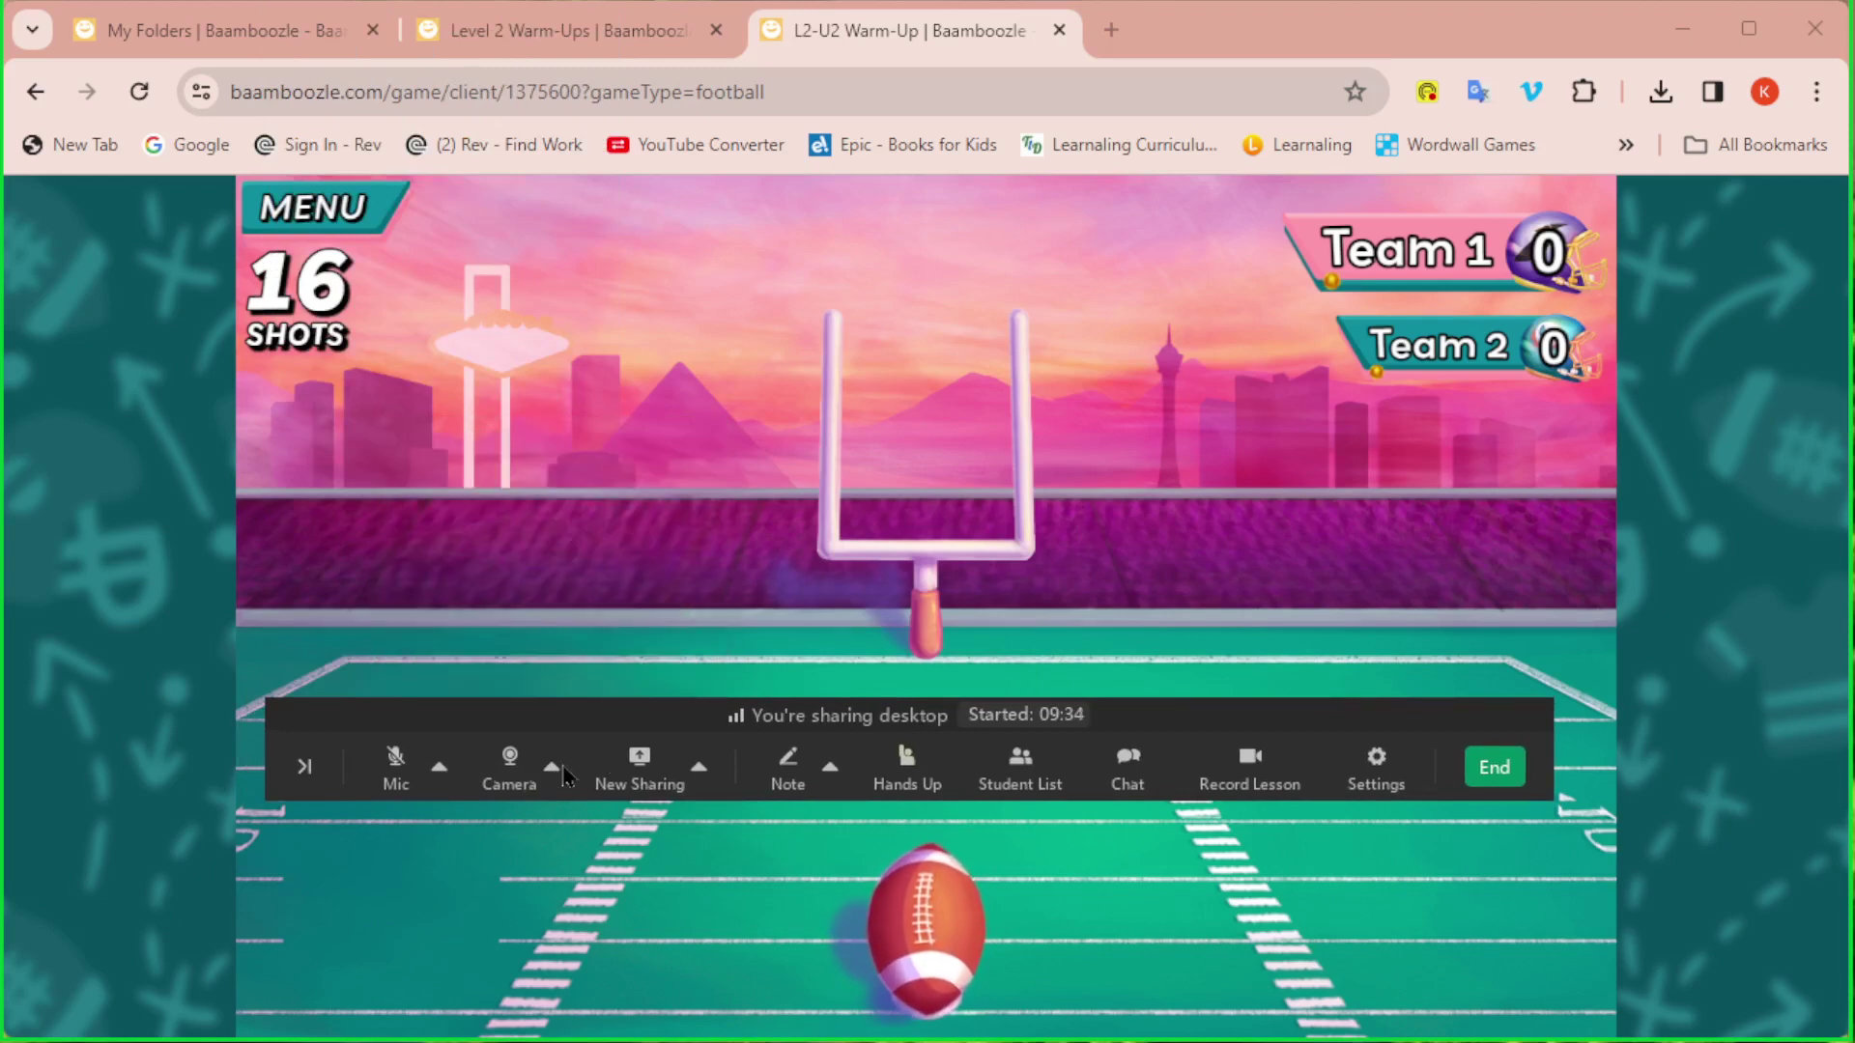
# Review the sources offered for a new share and the Share Audio option.
pyautogui.click(702, 773)
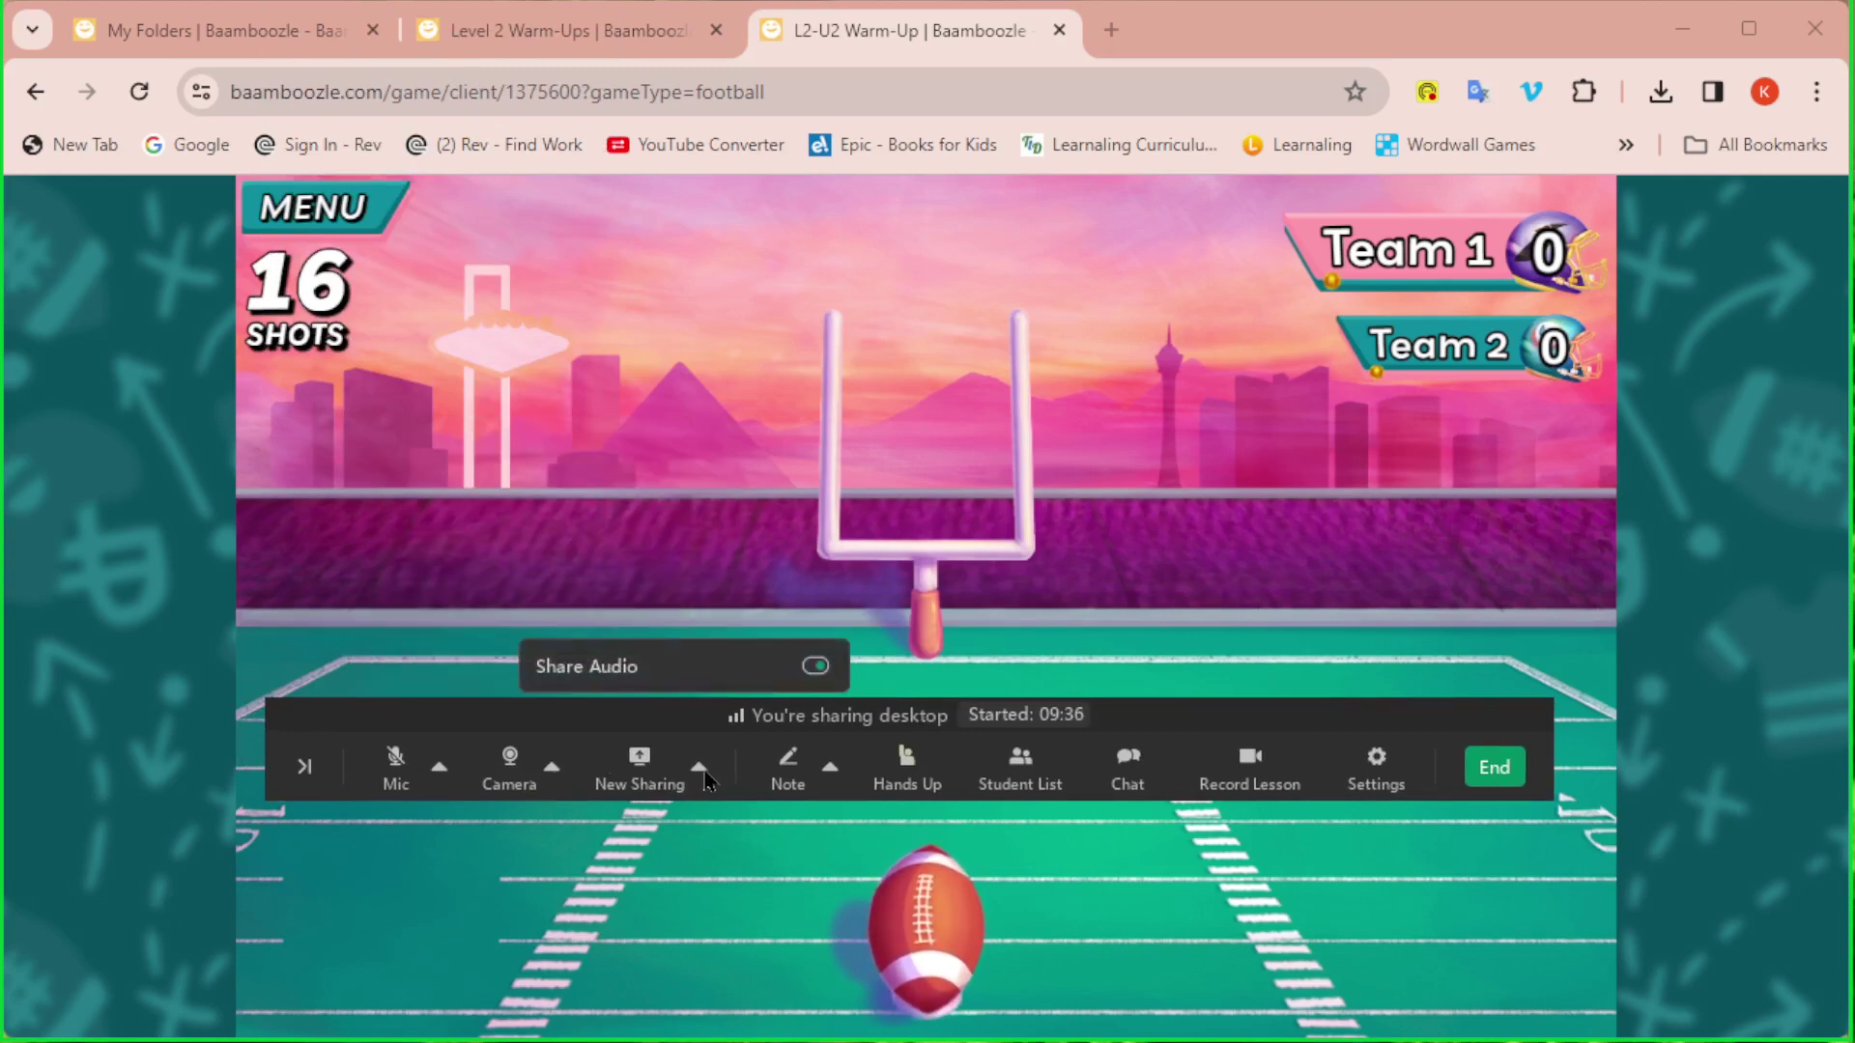
pyautogui.click(649, 779)
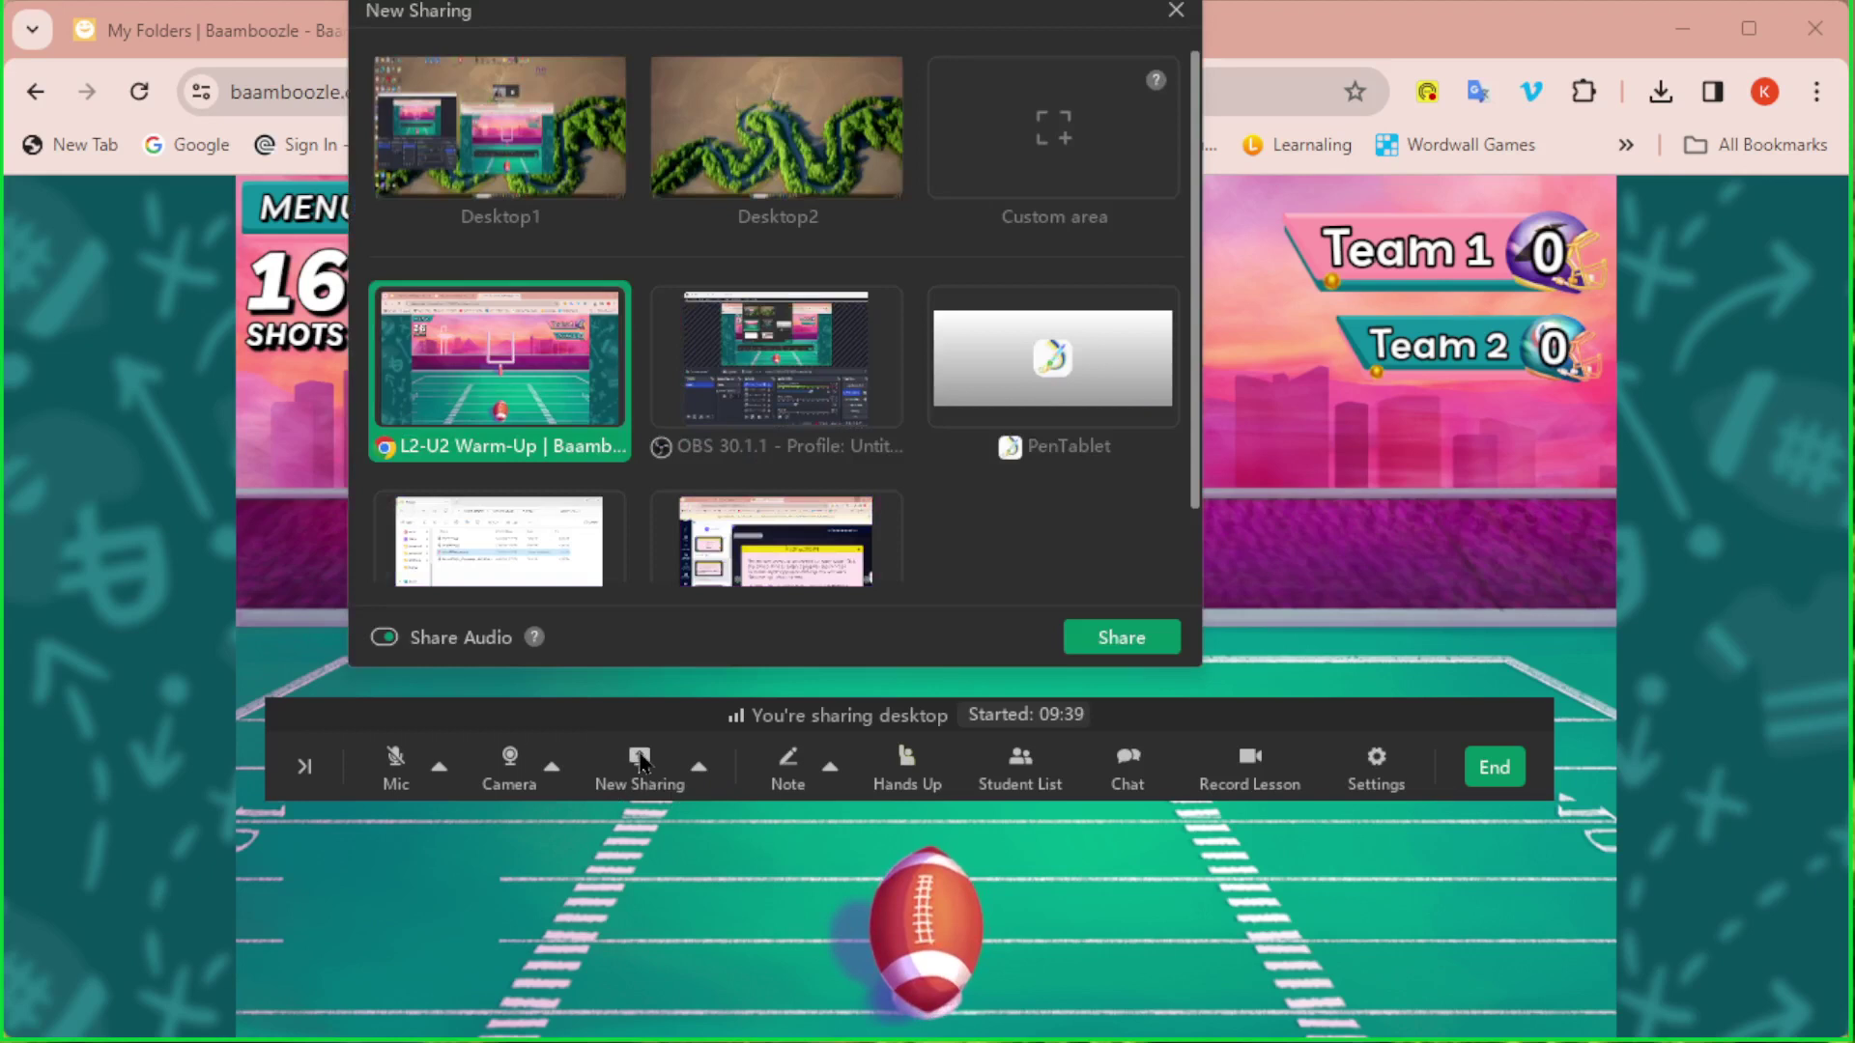
pyautogui.click(1177, 12)
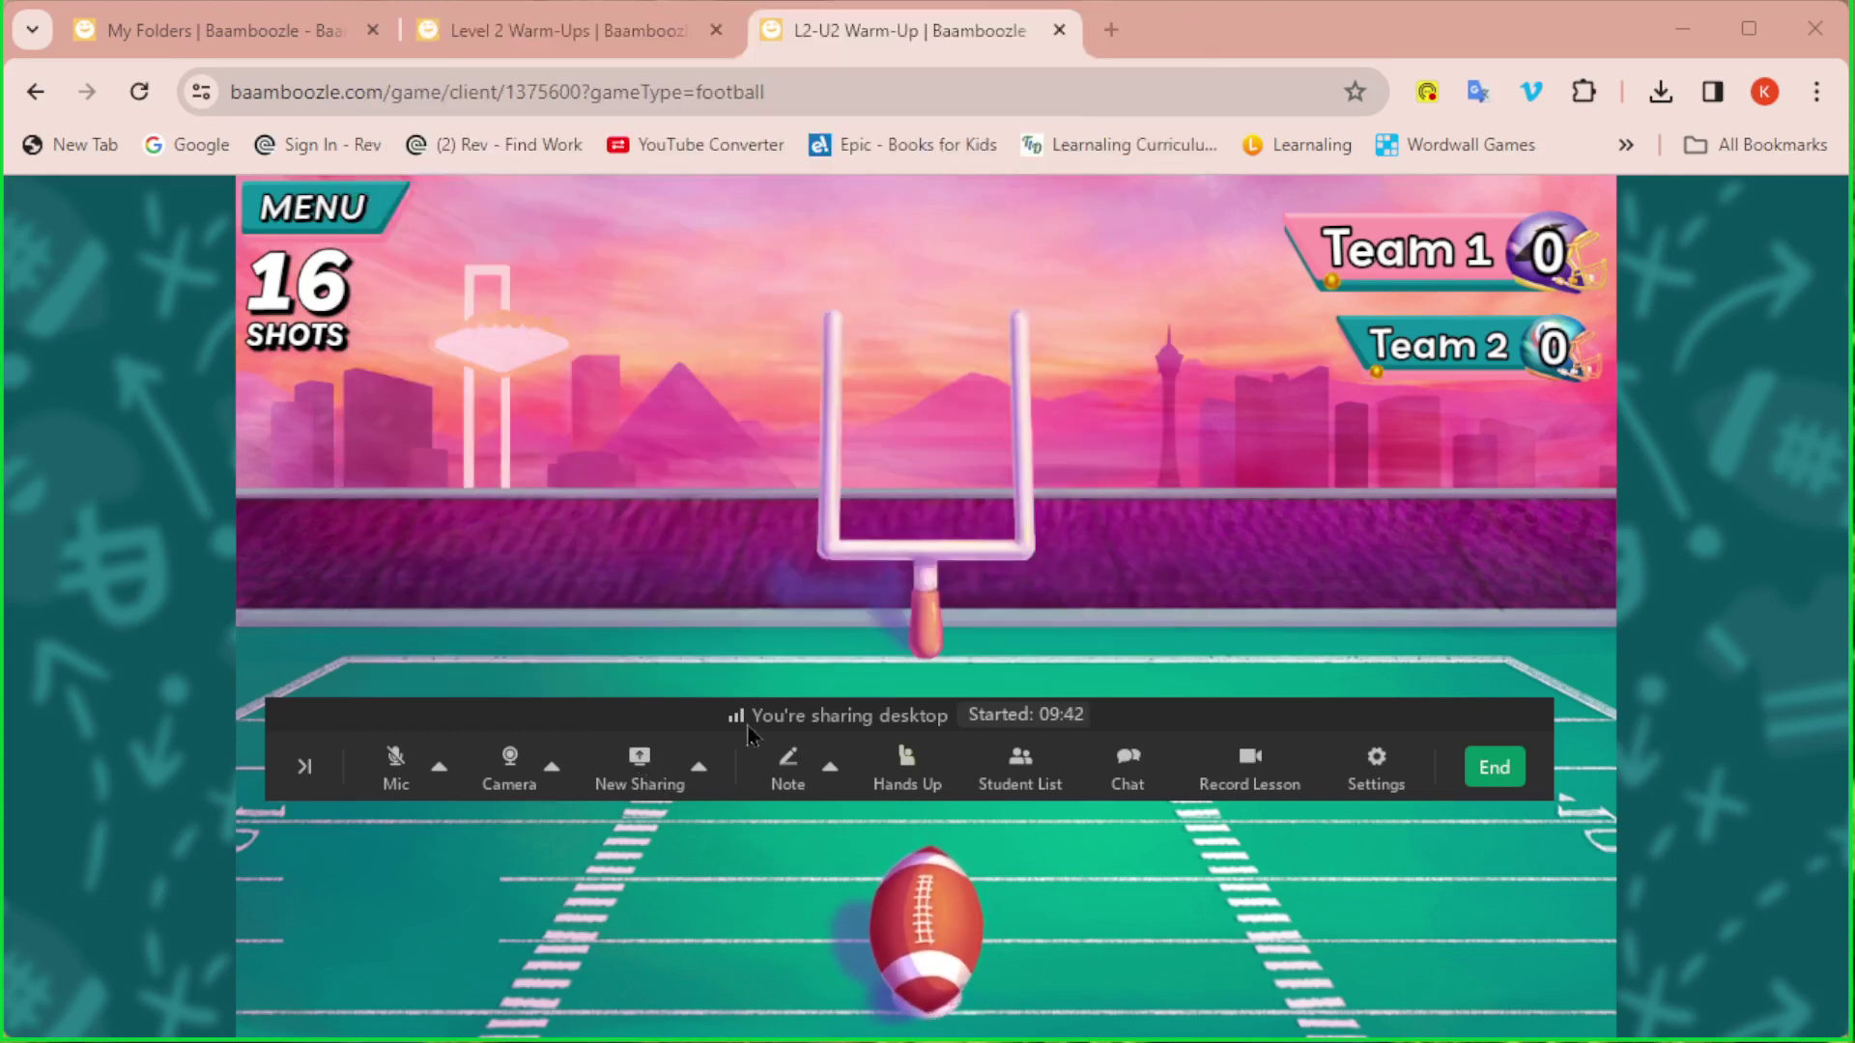
pyautogui.click(698, 766)
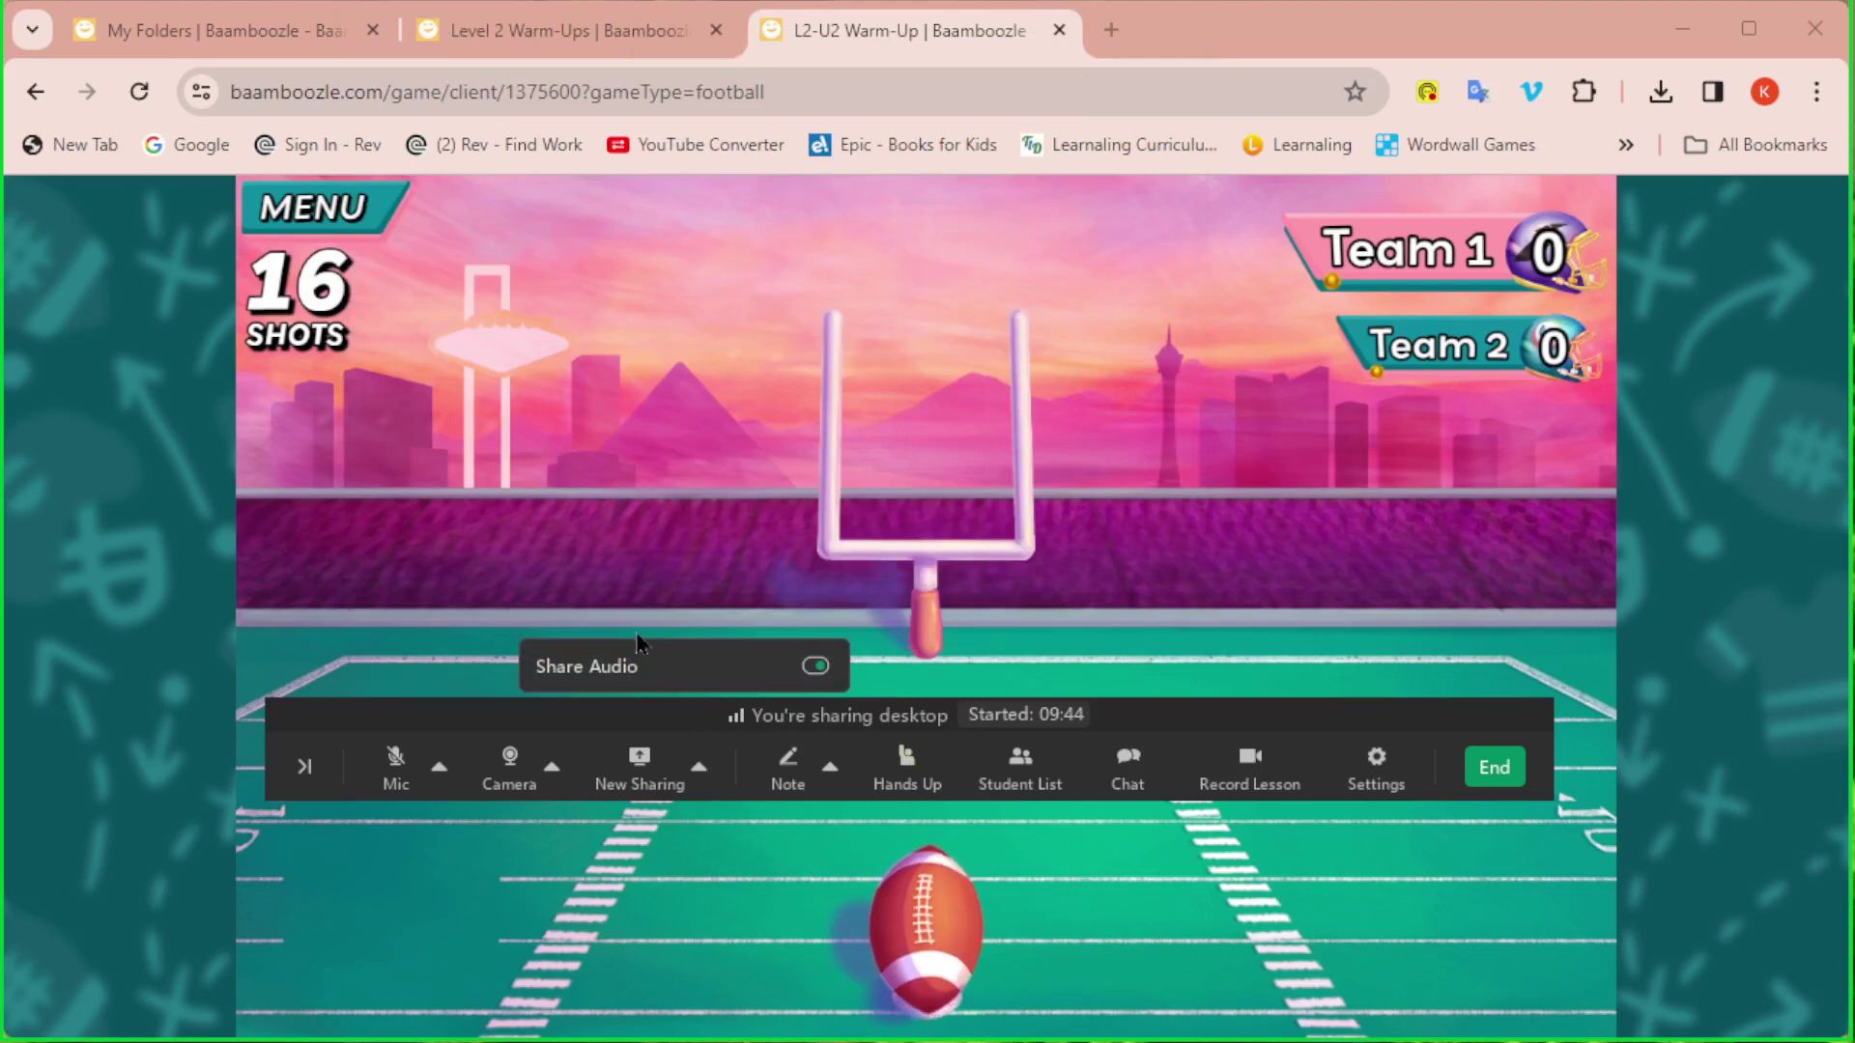
pyautogui.click(817, 677)
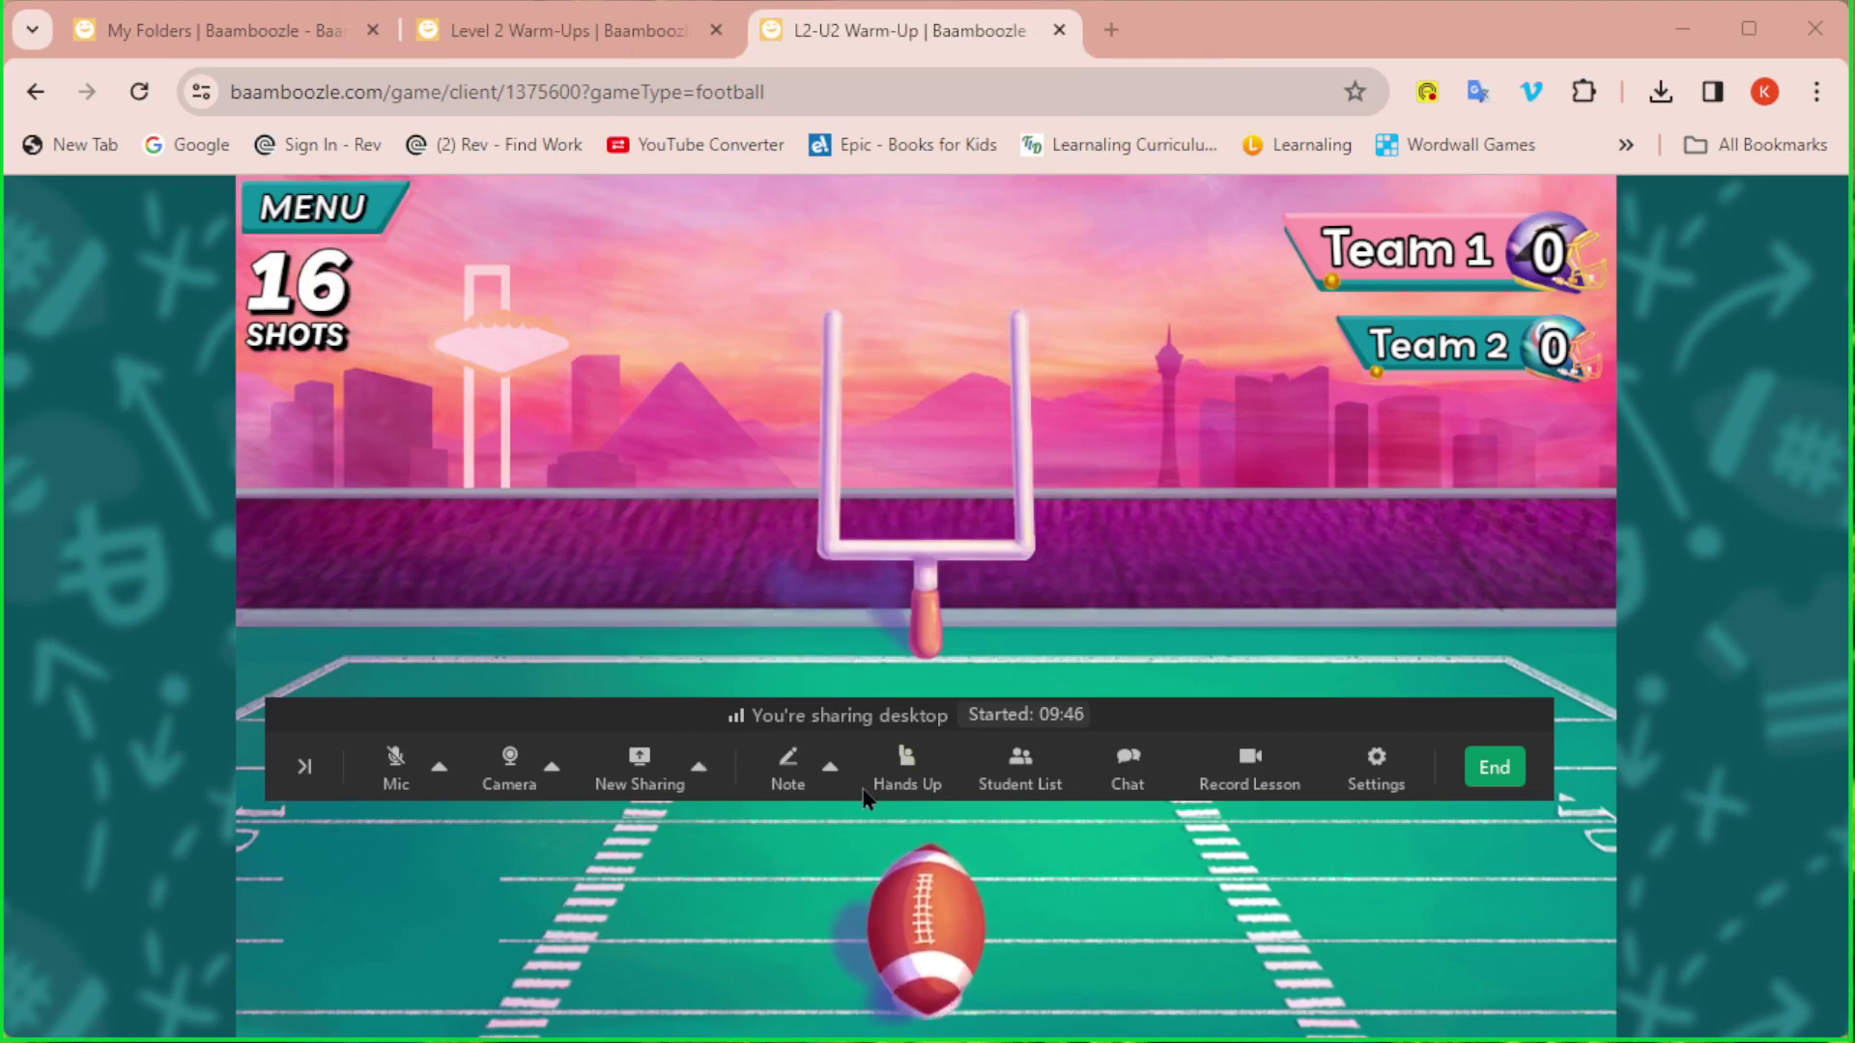
# Annotate the shared screen with two freehand wavy orange pen lines across the goalposts and the skyline.
pyautogui.click(793, 782)
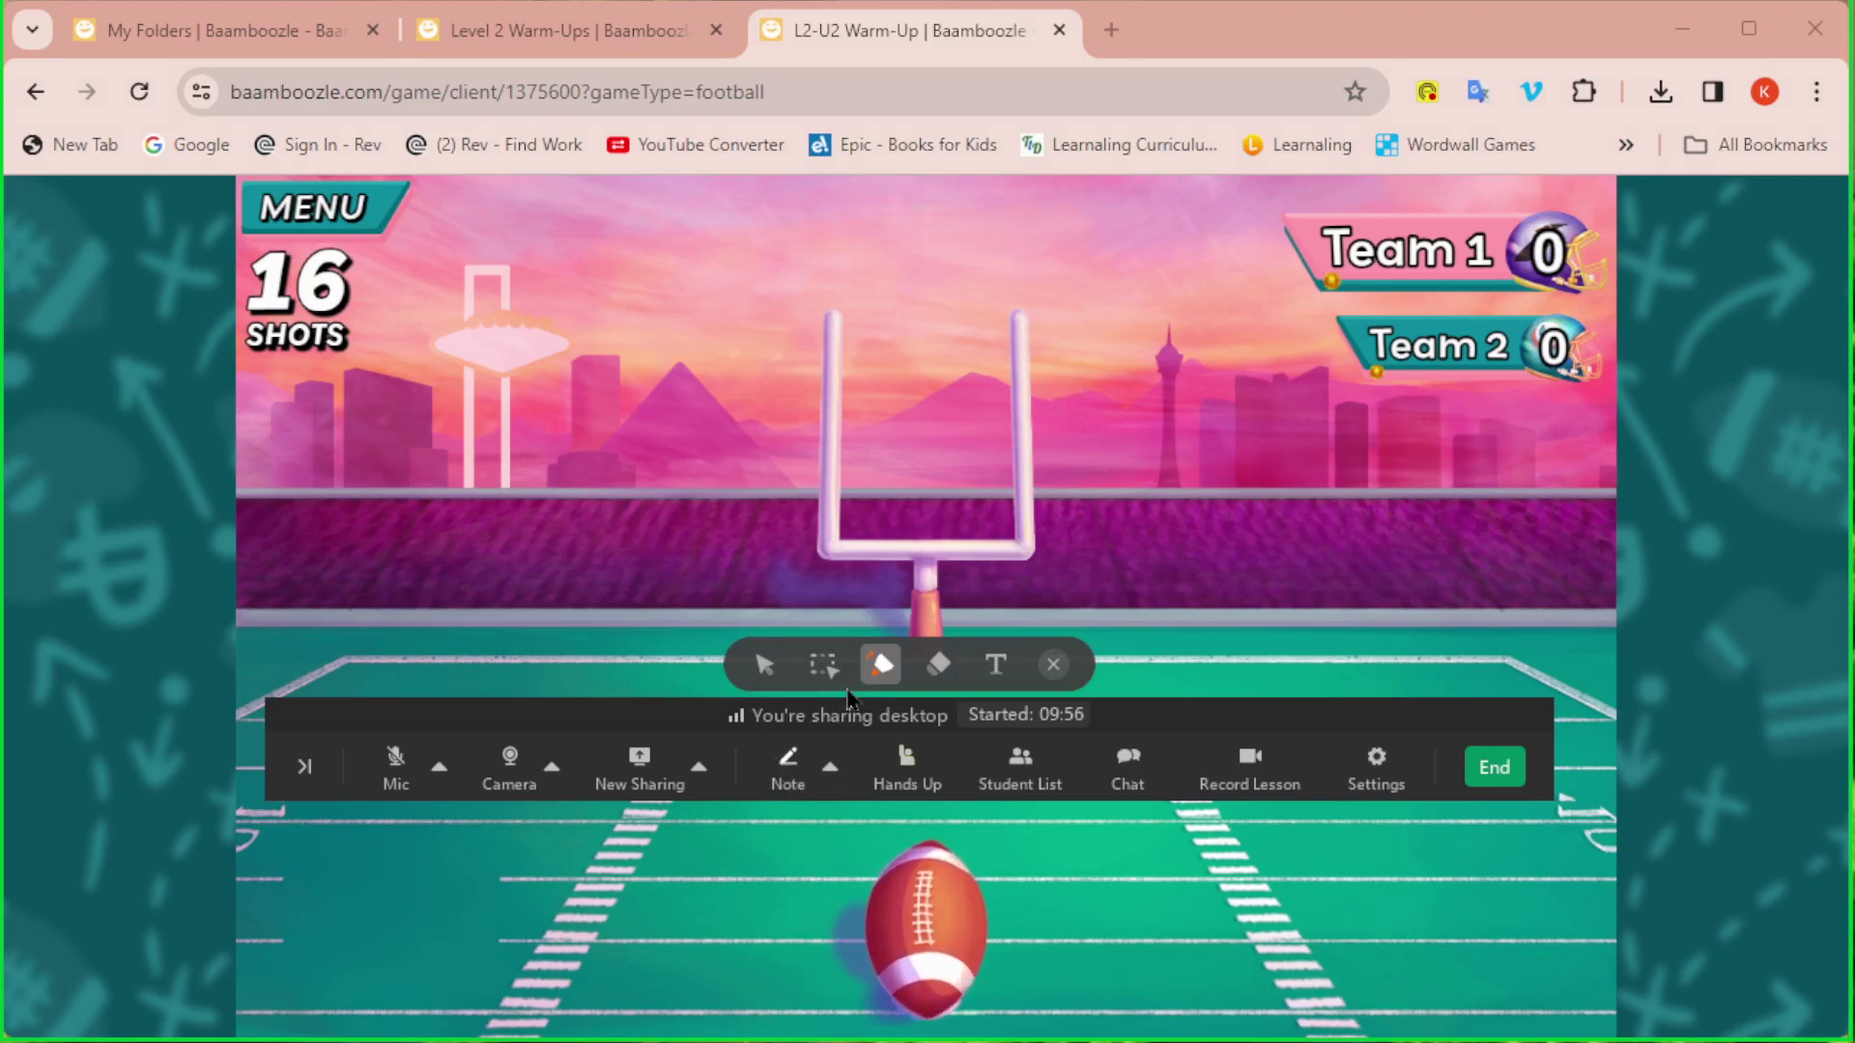
pyautogui.click(894, 669)
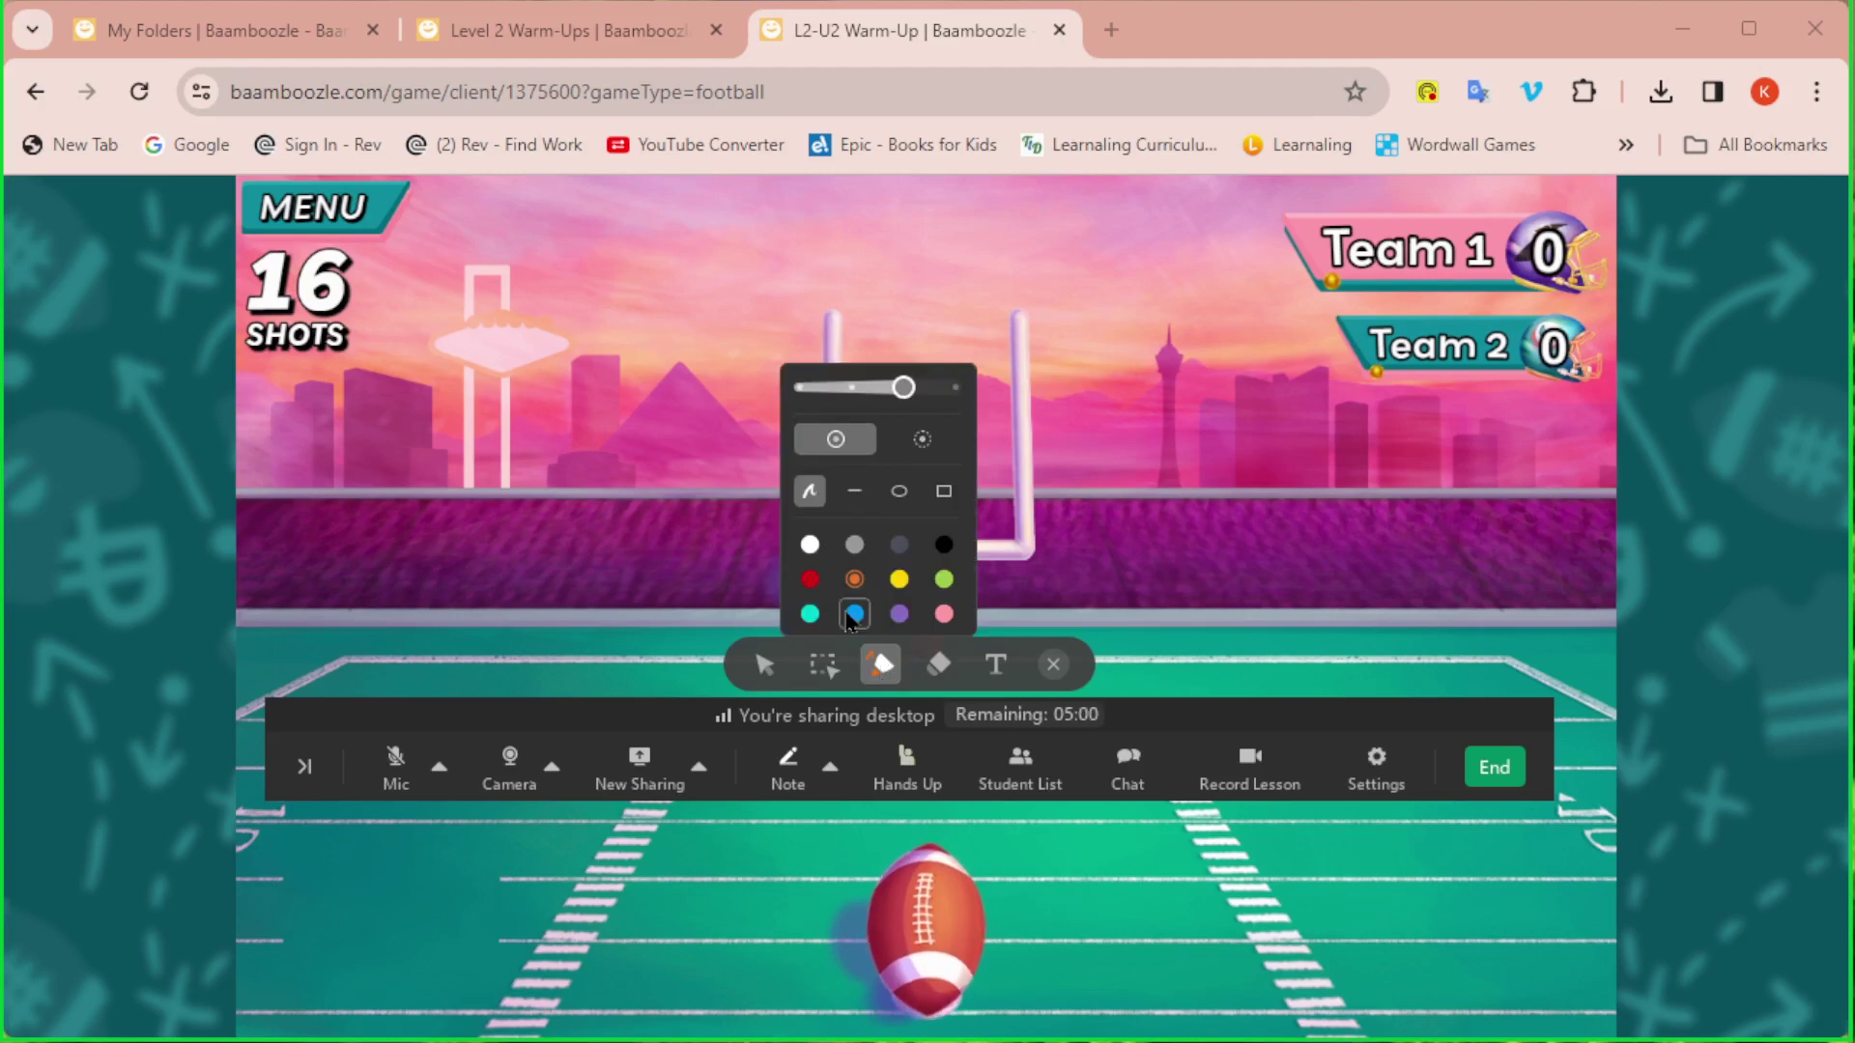
pyautogui.click(855, 615)
pyautogui.moveTo(647, 362)
pyautogui.mouseDown()
pyautogui.moveTo(838, 353)
pyautogui.moveTo(1009, 430)
pyautogui.mouseUp()
pyautogui.moveTo(1130, 391); pyautogui.dragTo(1379, 481)
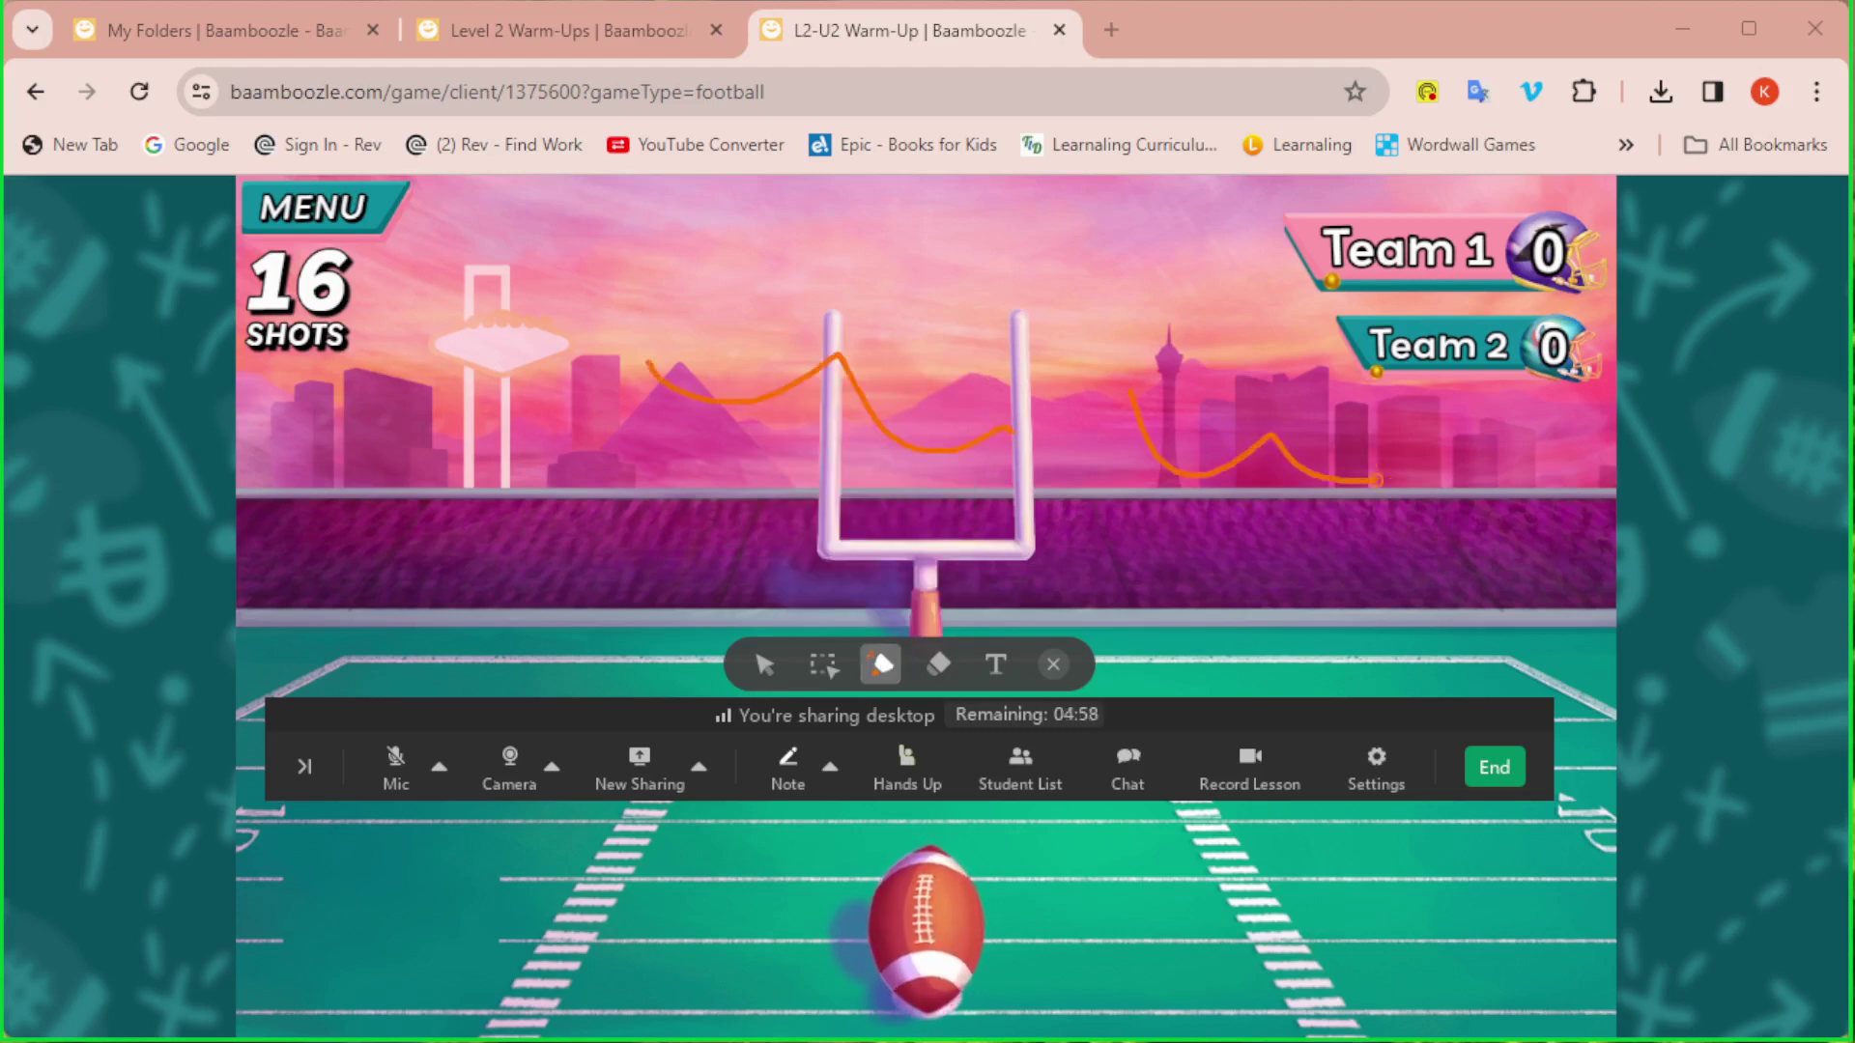
# Erase both orange pen lines from the shared screen and close the annotation tools.
pyautogui.click(938, 664)
pyautogui.moveTo(606, 382)
pyautogui.mouseDown()
pyautogui.moveTo(908, 428)
pyautogui.moveTo(1396, 463)
pyautogui.mouseUp()
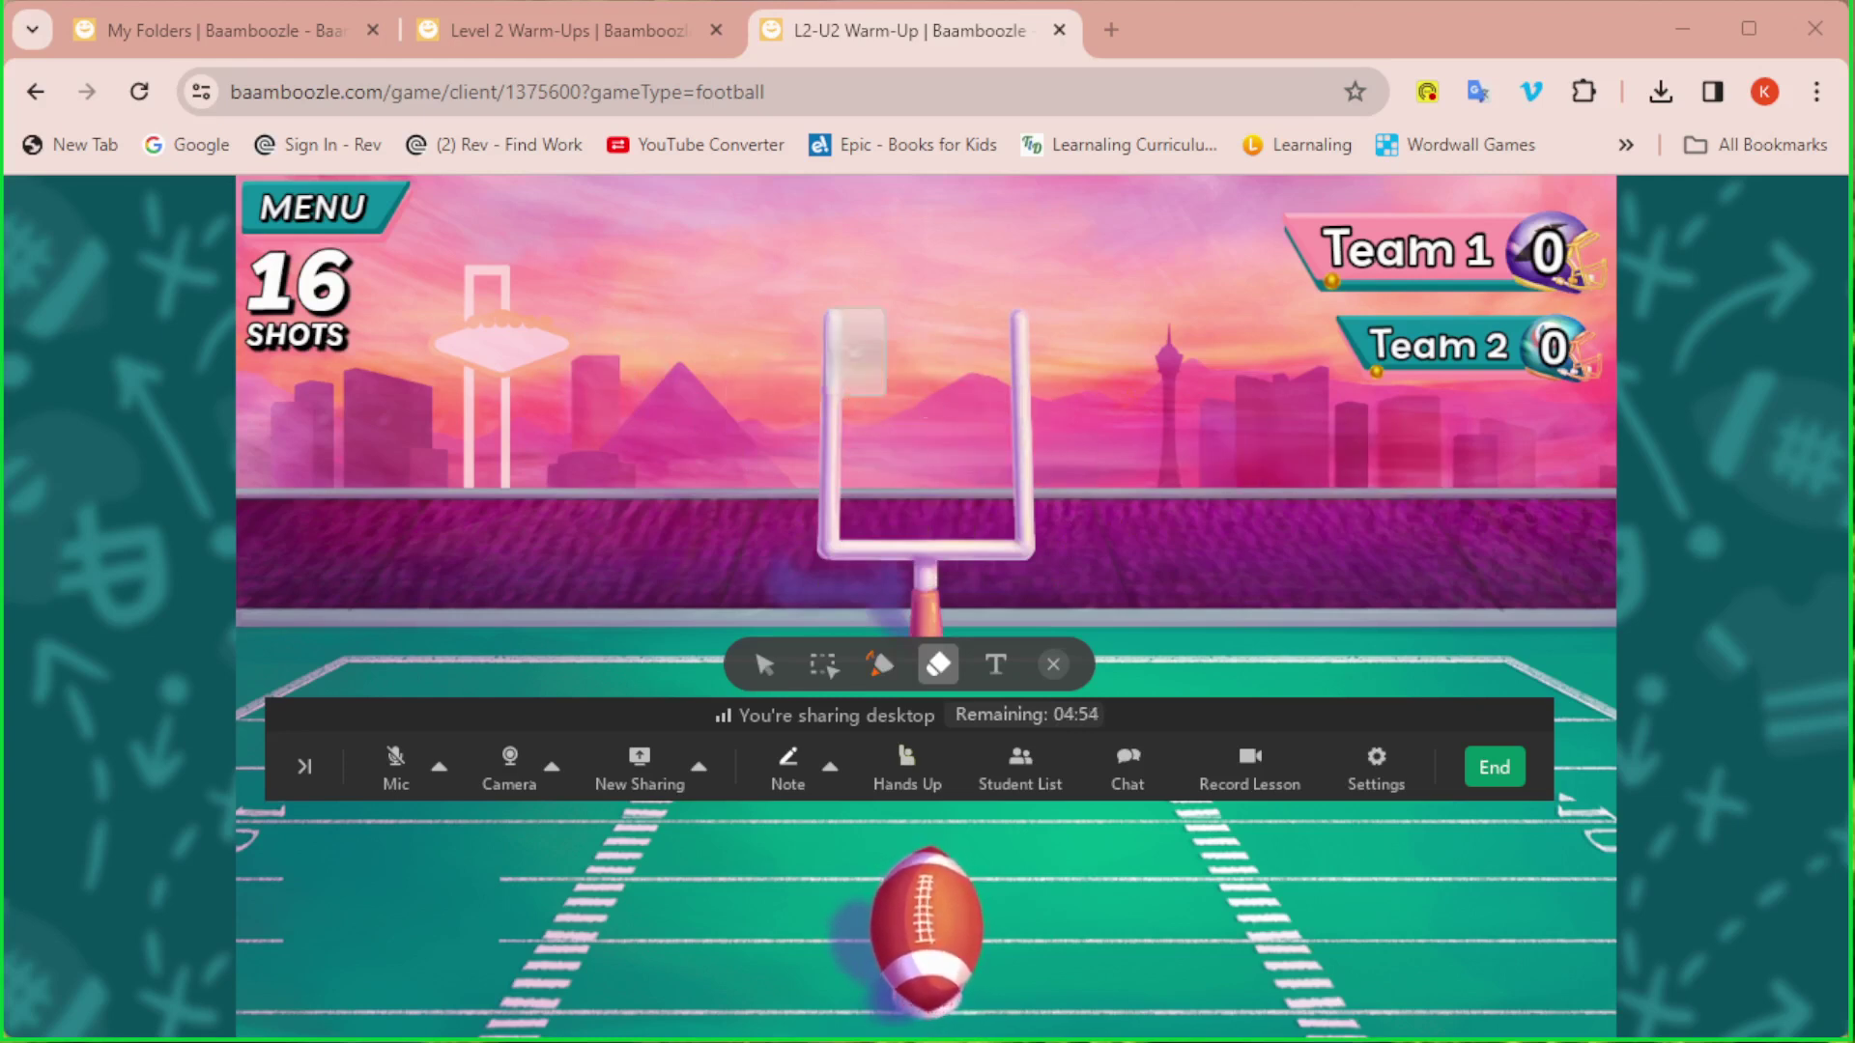
pyautogui.click(1049, 665)
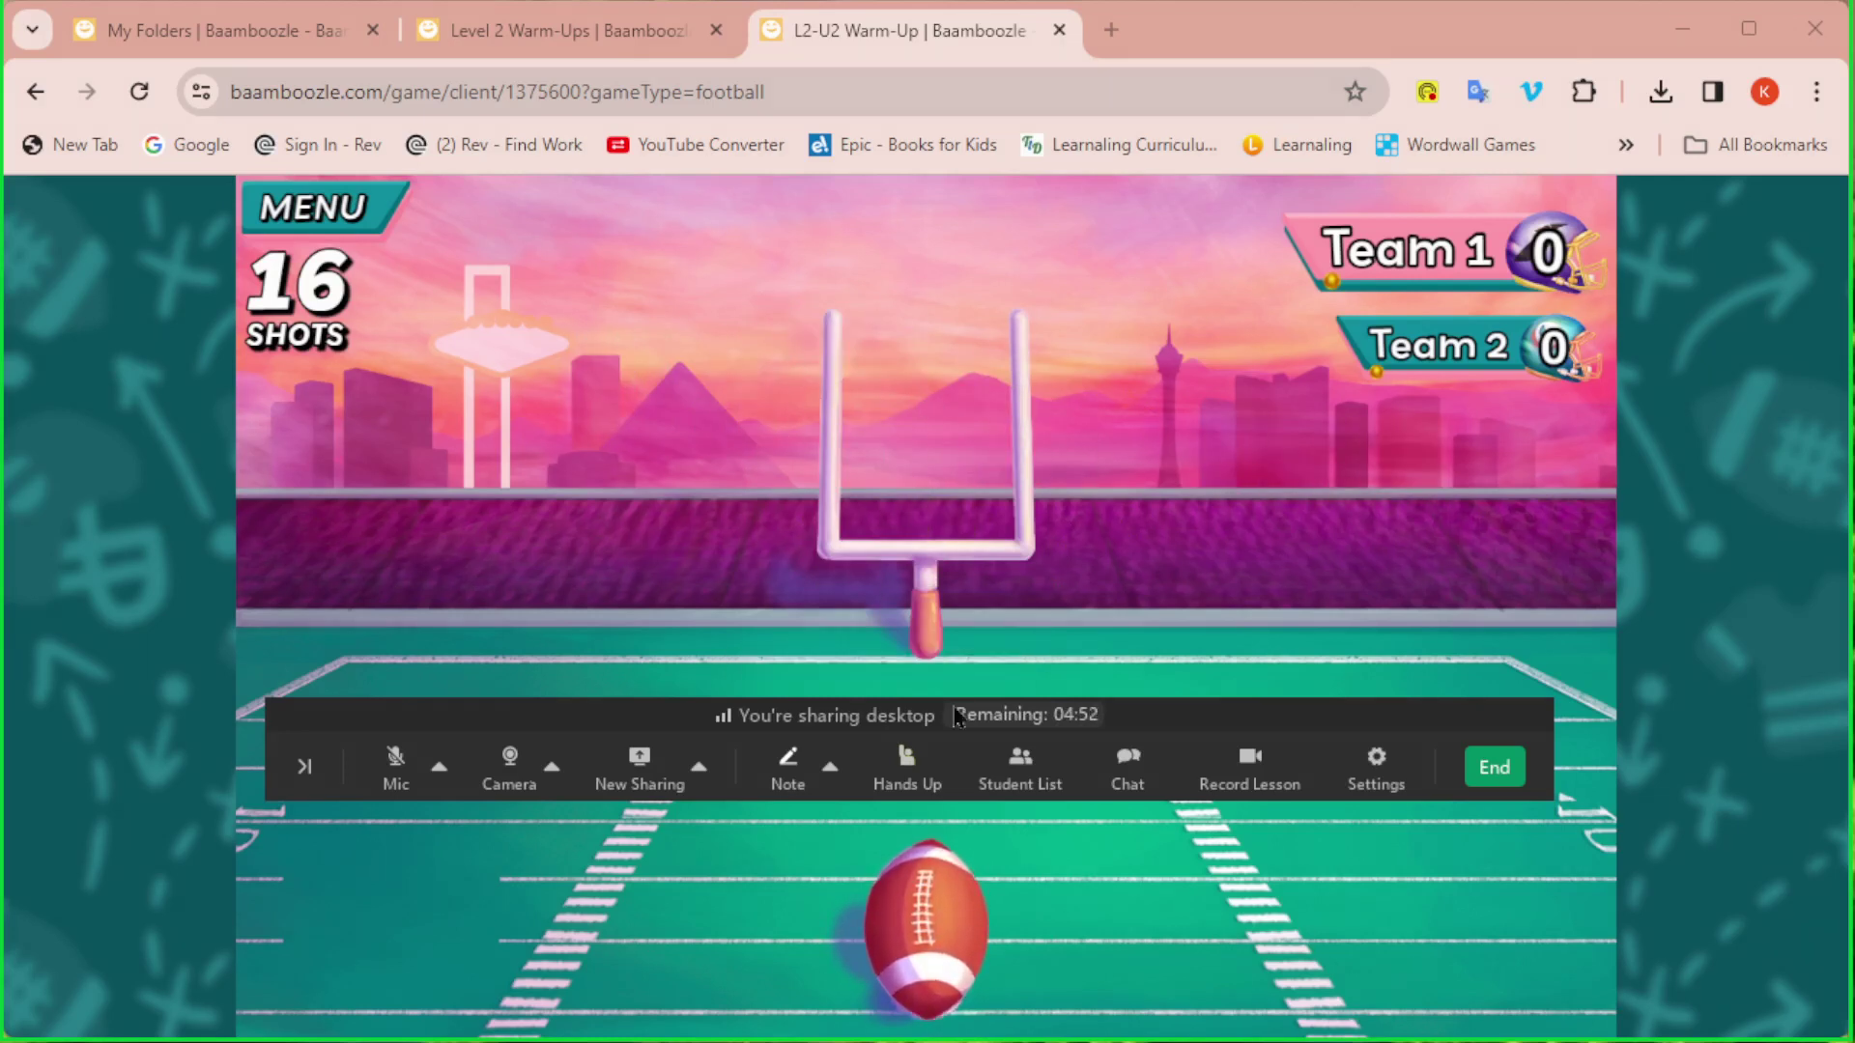
# Set the student authorization to "Authorized students can draw" and authorize the student in the video panel.
pyautogui.click(830, 768)
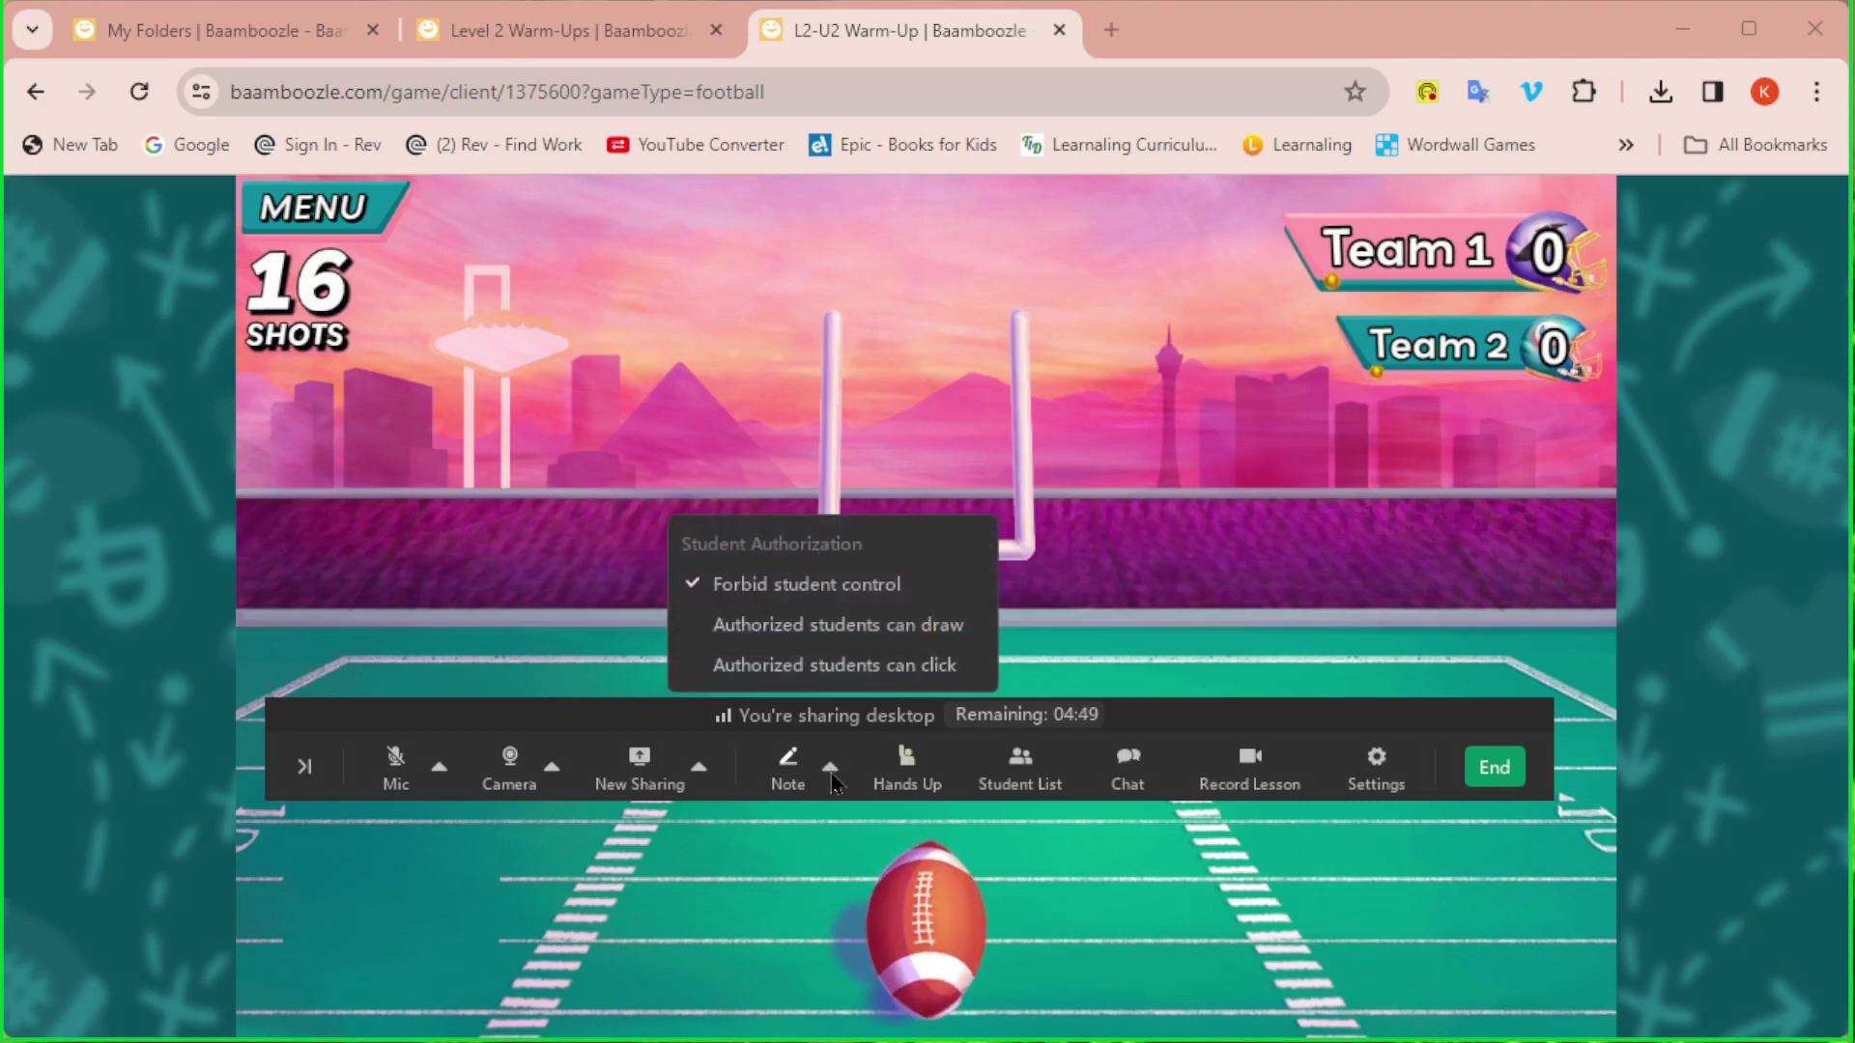
pyautogui.click(863, 630)
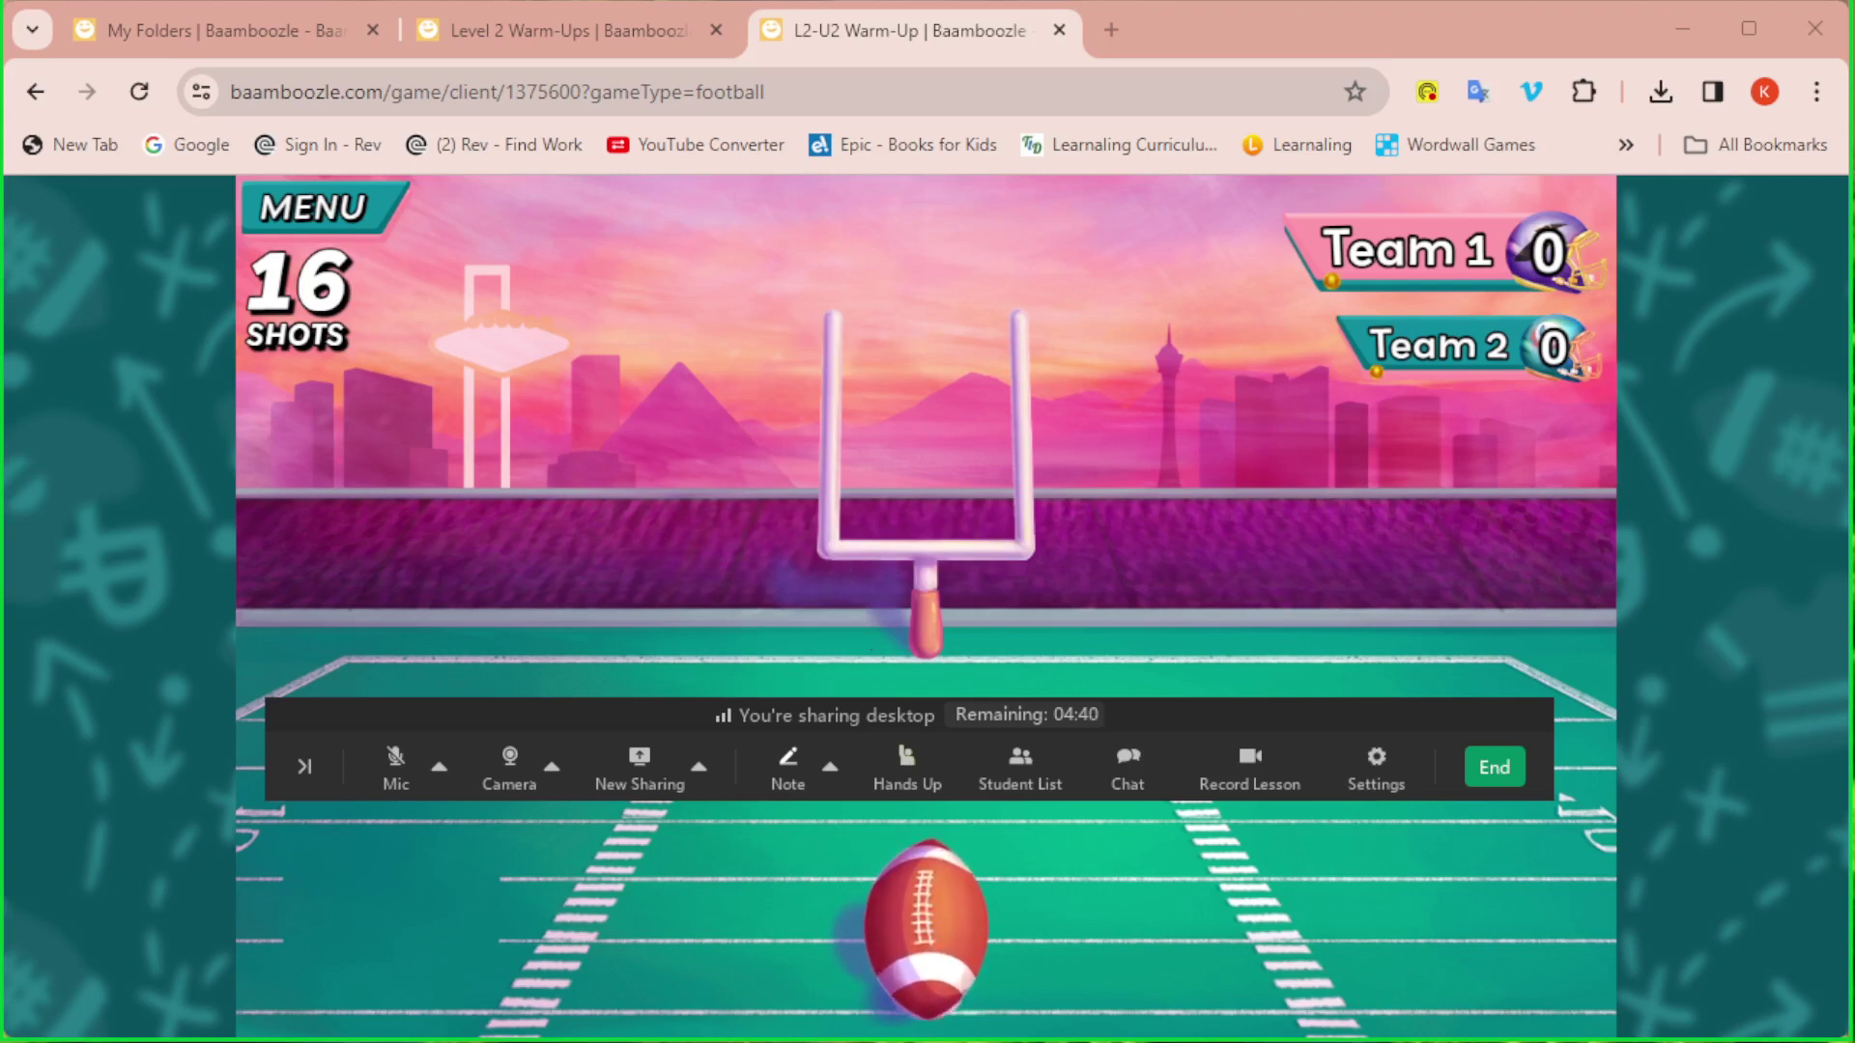
pyautogui.moveTo(1027, 38)
pyautogui.moveTo(1016, 206)
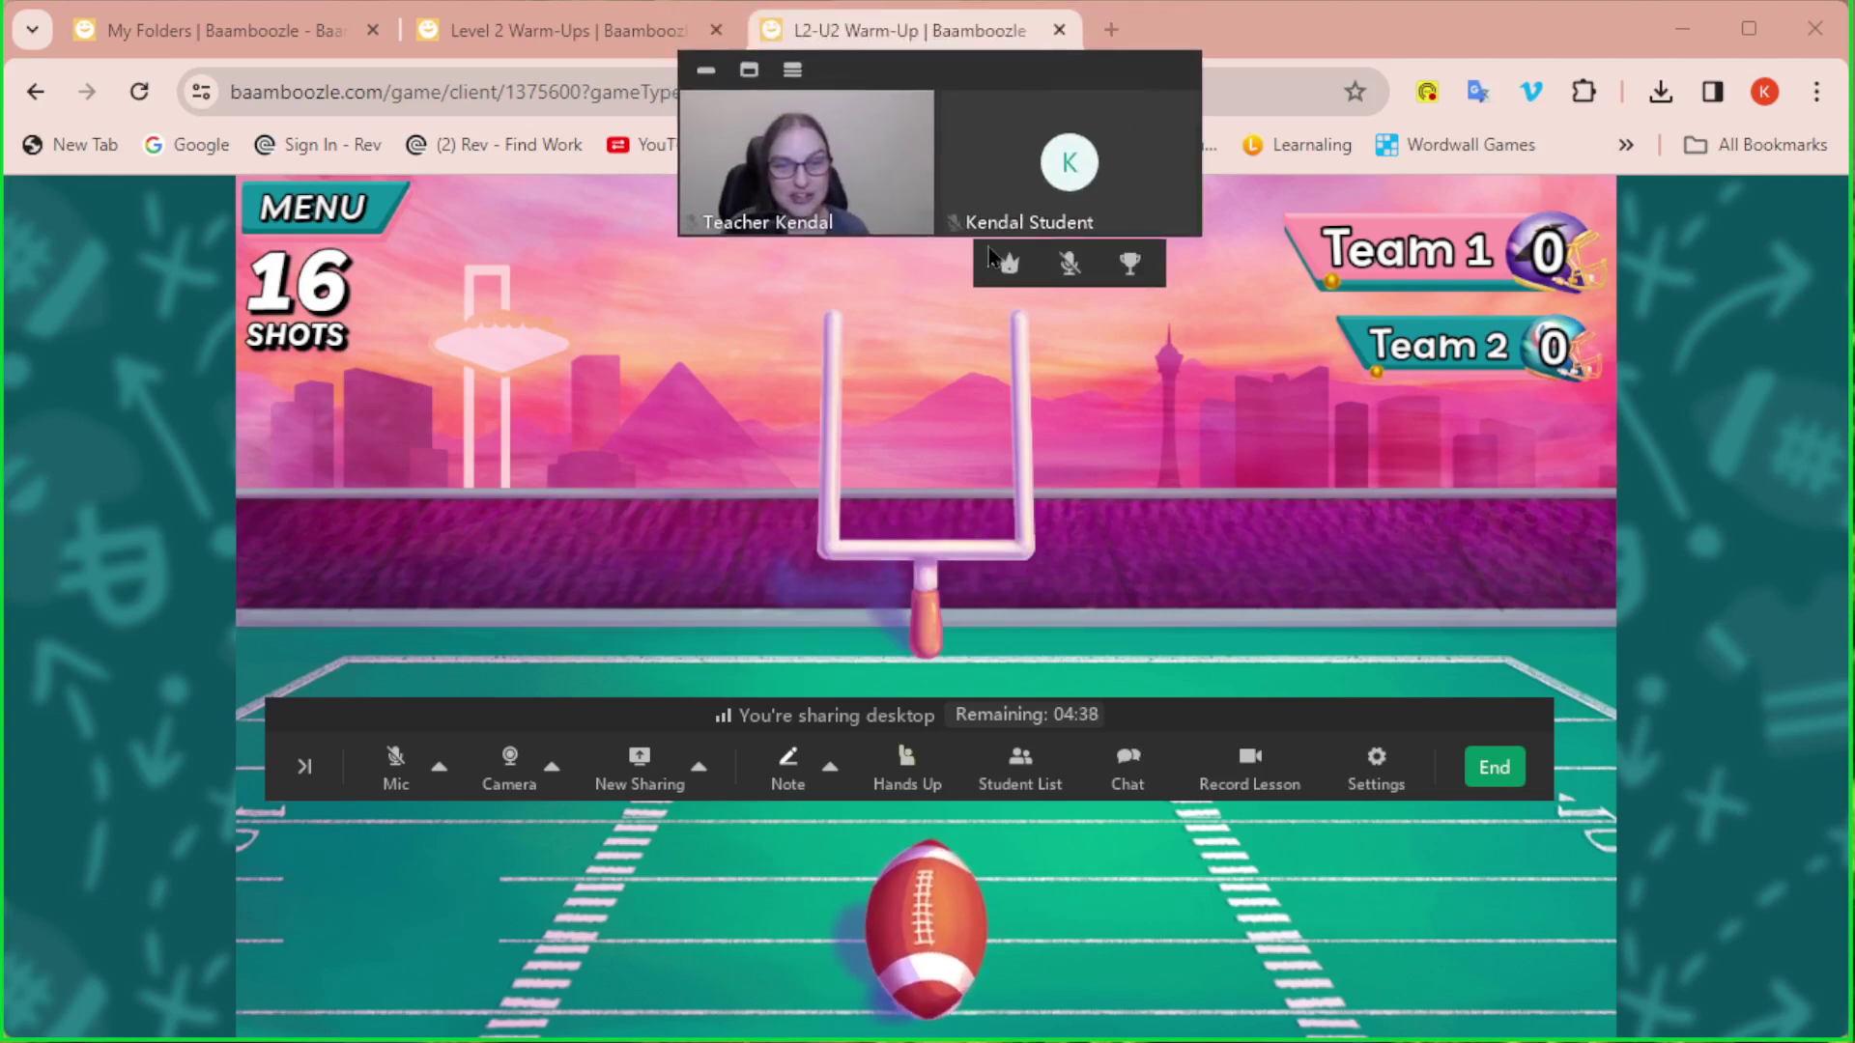
pyautogui.click(1002, 265)
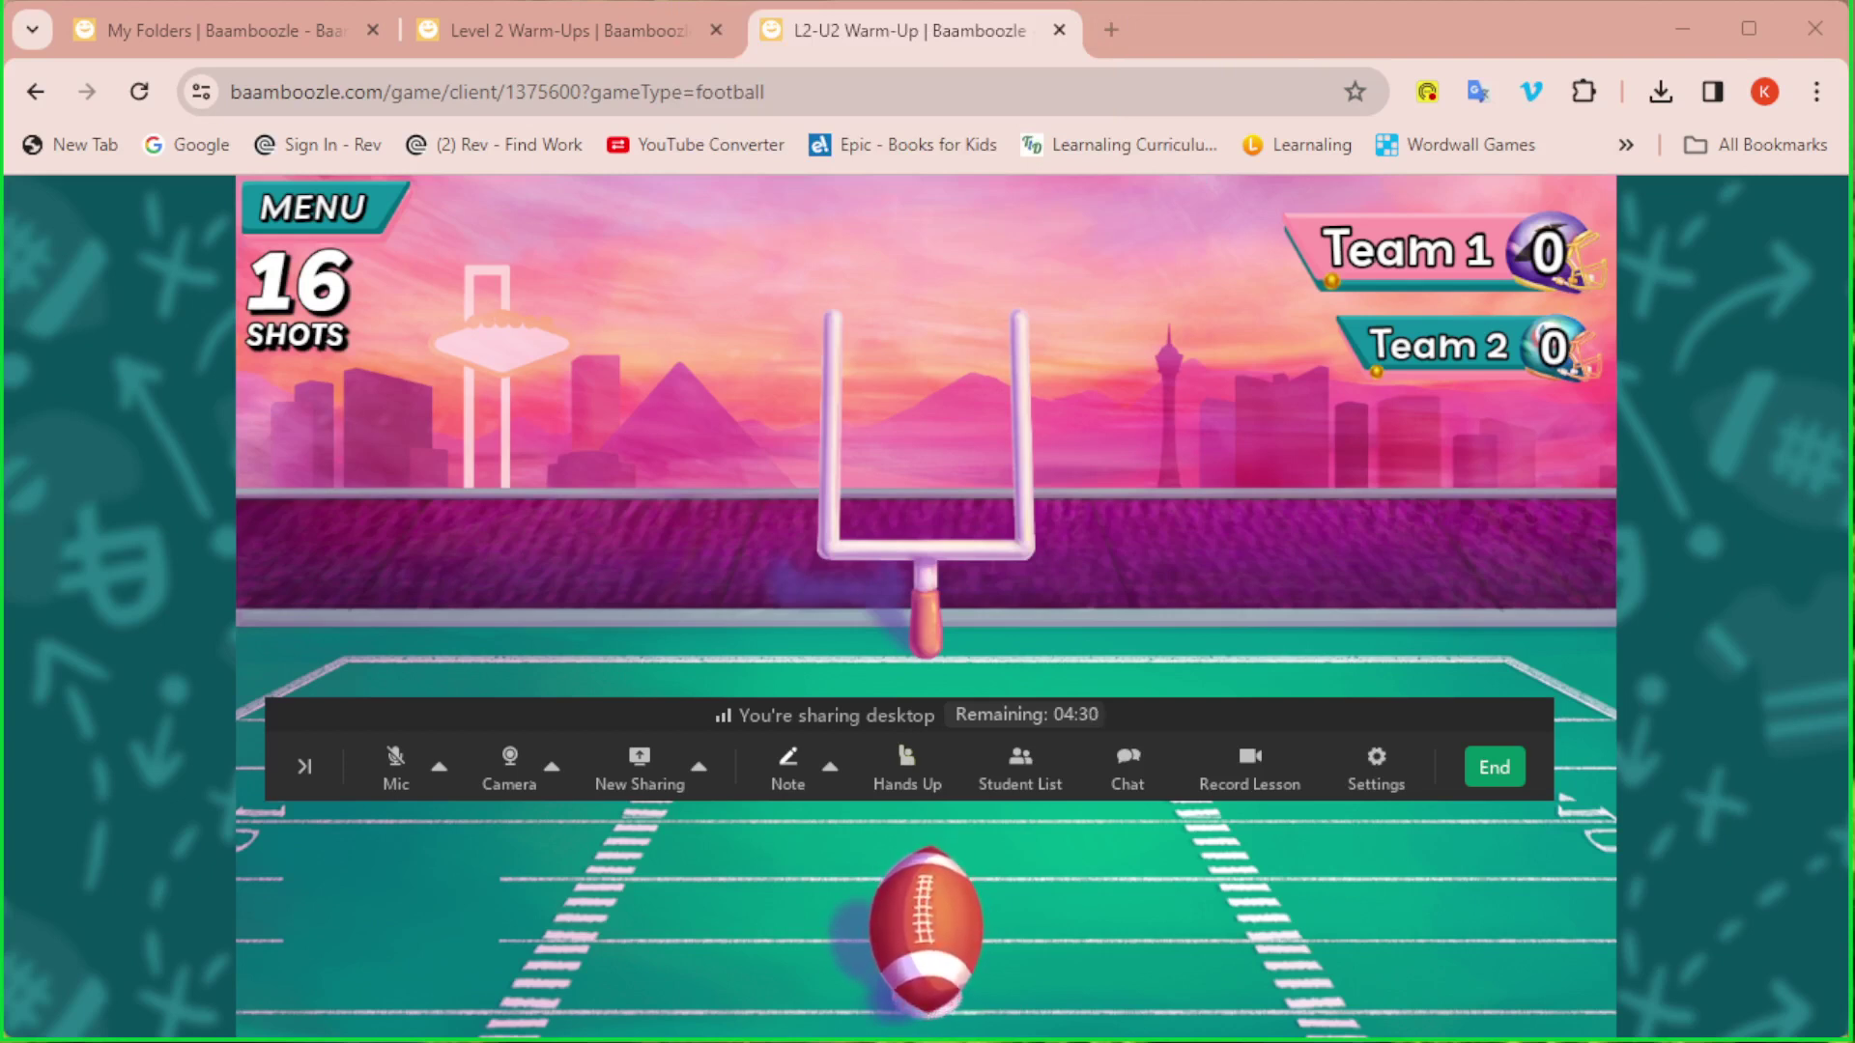
# Scribble red freehand strokes across the goalposts on the shared screen as the authorized student.
pyautogui.moveTo(623, 545); pyautogui.dragTo(1342, 694)
pyautogui.moveTo(874, 413)
pyautogui.mouseDown()
pyautogui.moveTo(666, 502)
pyautogui.moveTo(838, 480)
pyautogui.mouseUp()
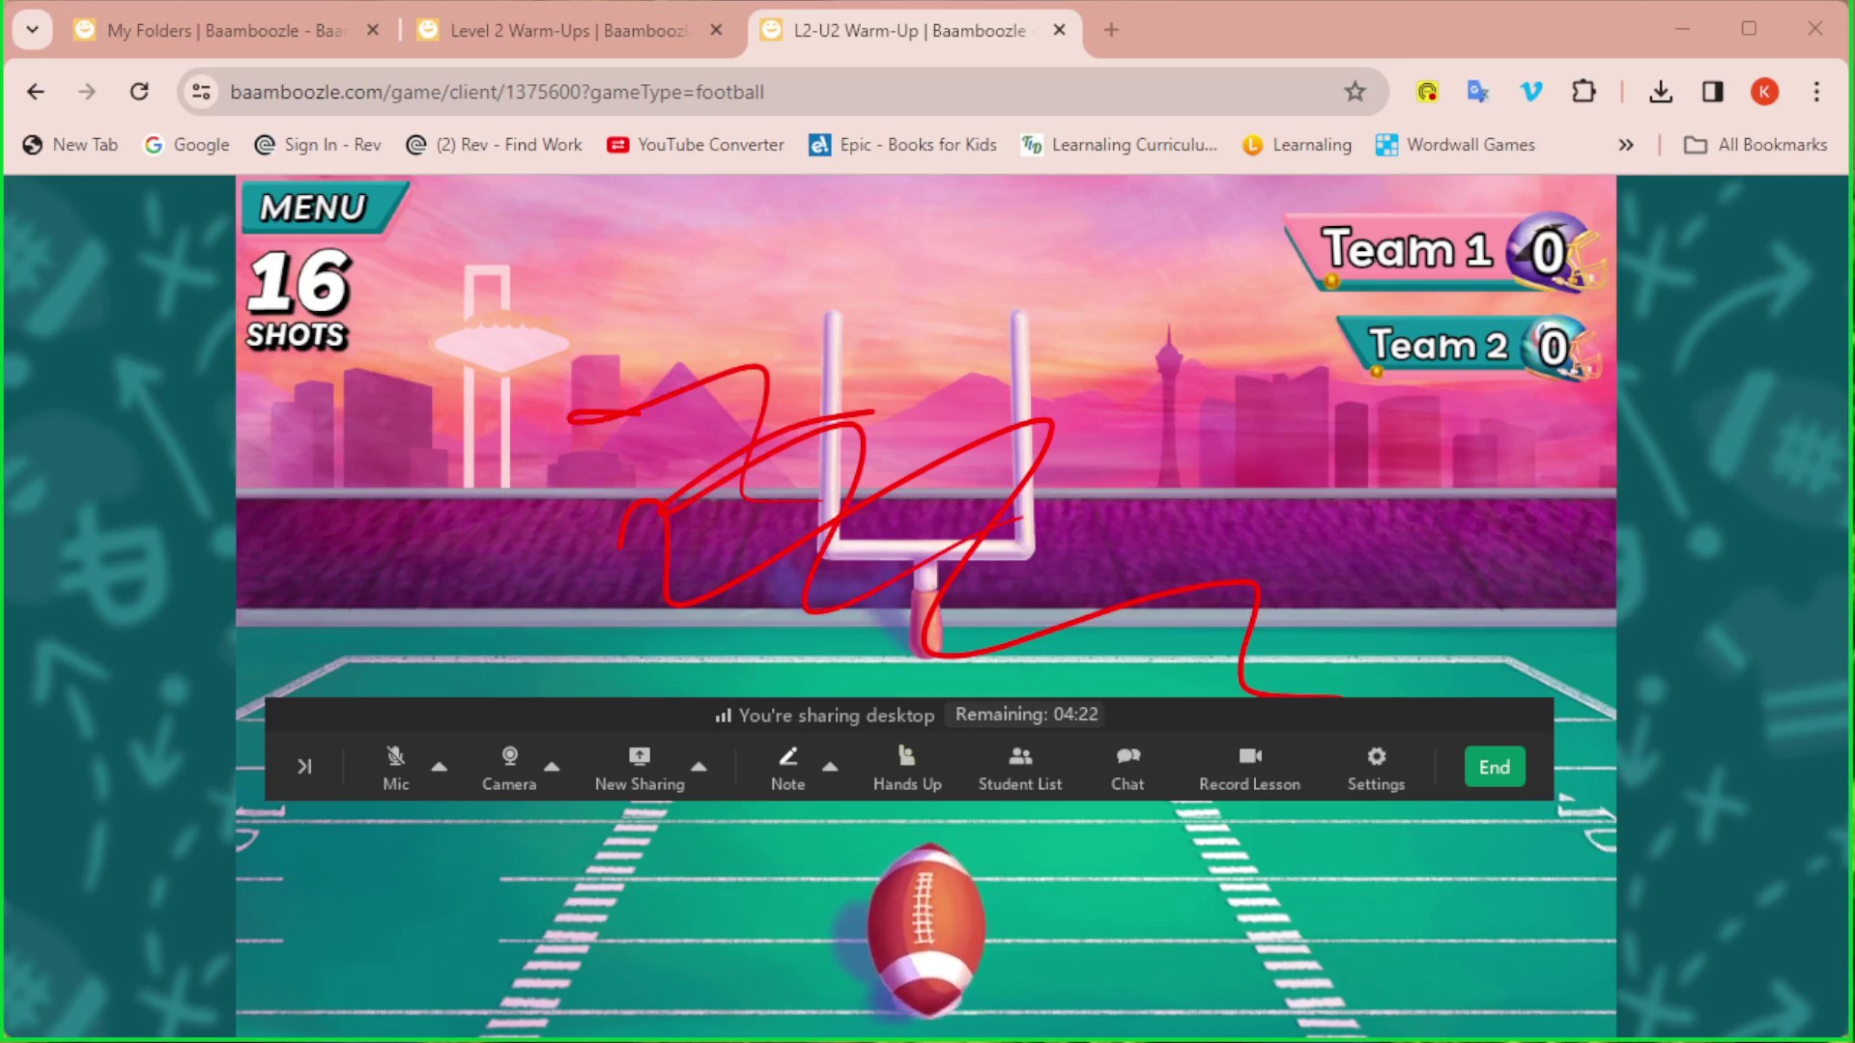
# Set the student authorization for the shared desktop to "Forbid student control".
pyautogui.moveTo(913, 763)
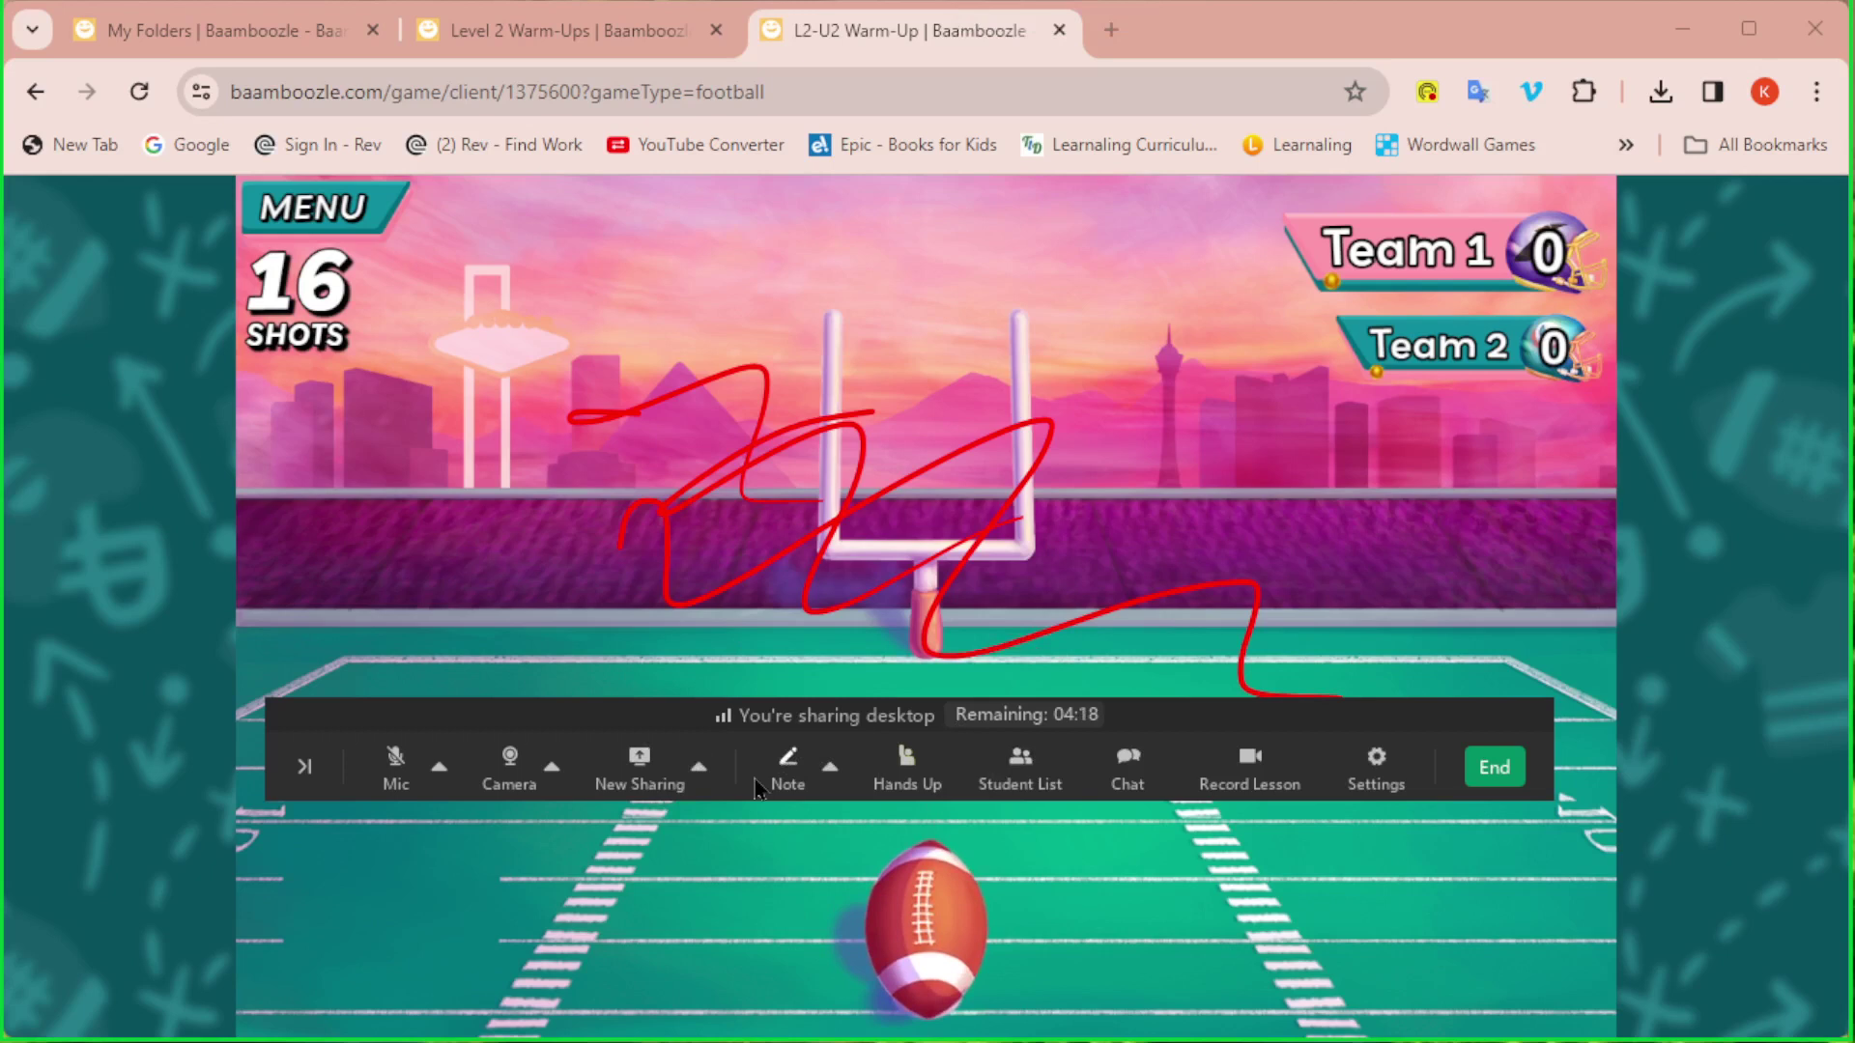
pyautogui.click(831, 769)
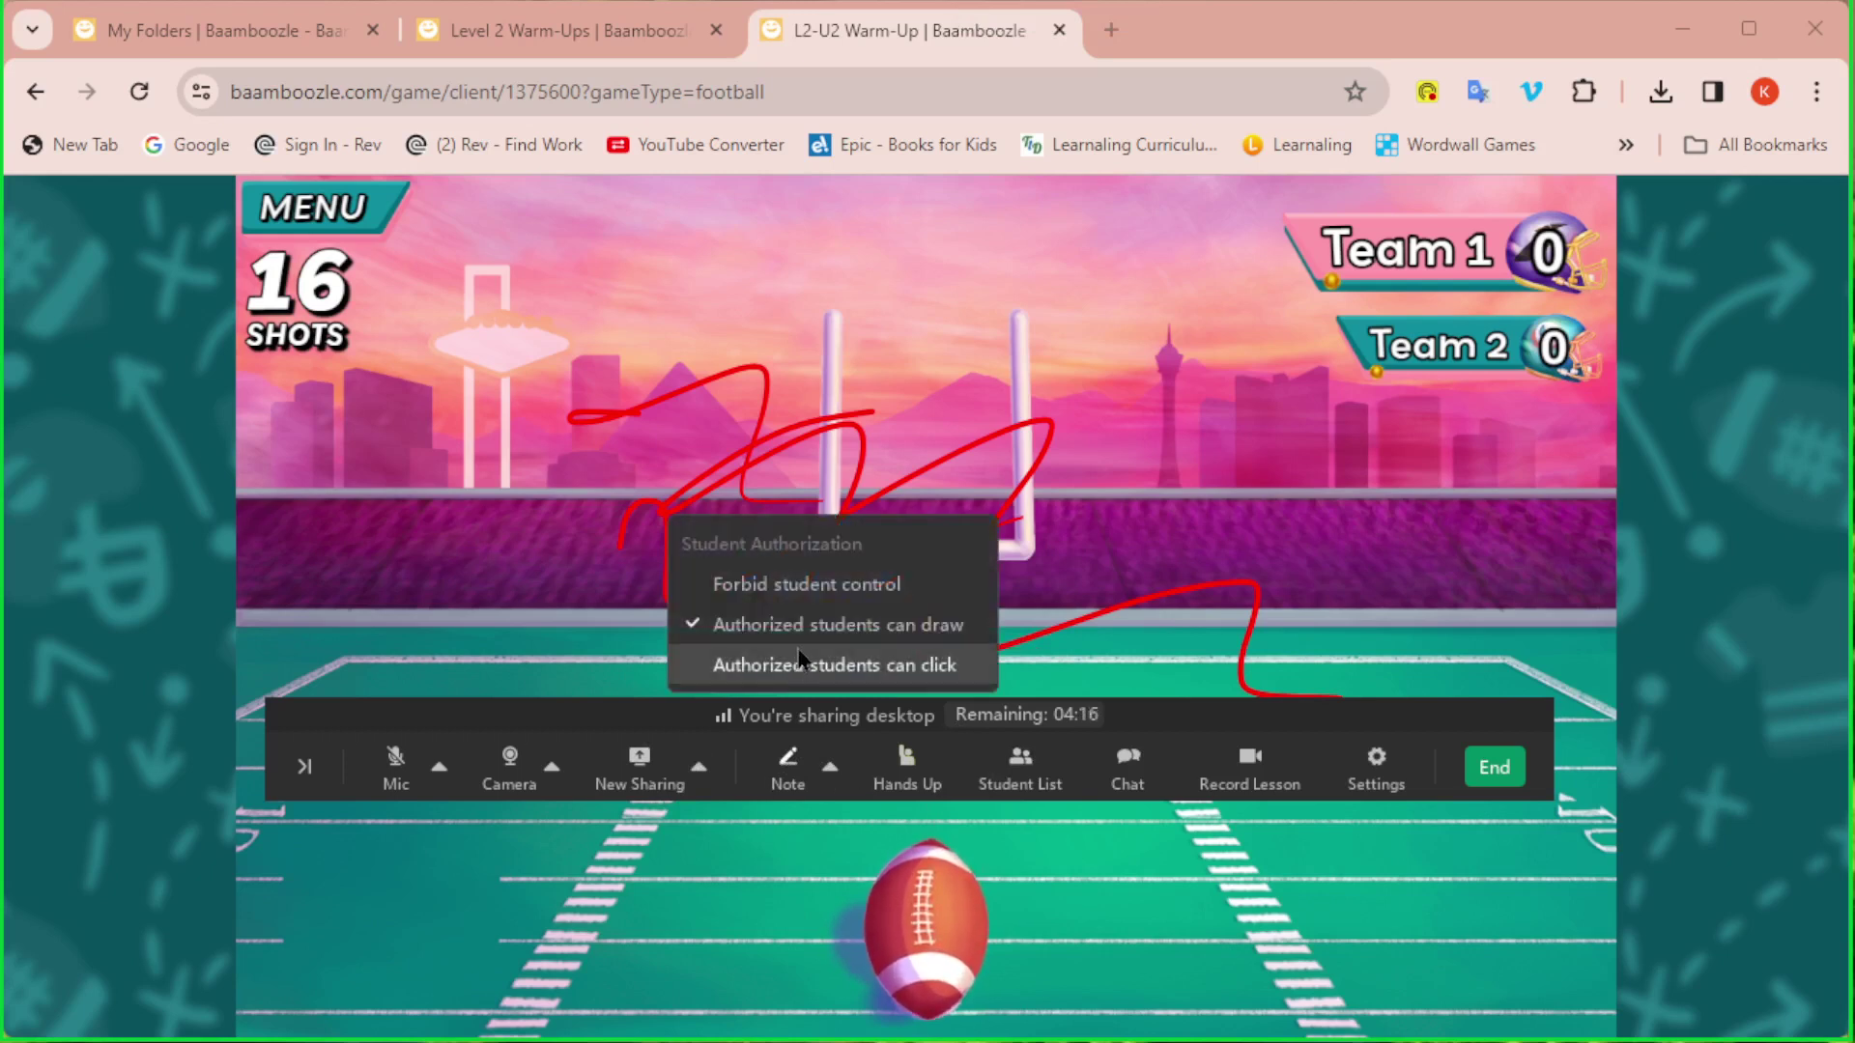
pyautogui.click(896, 597)
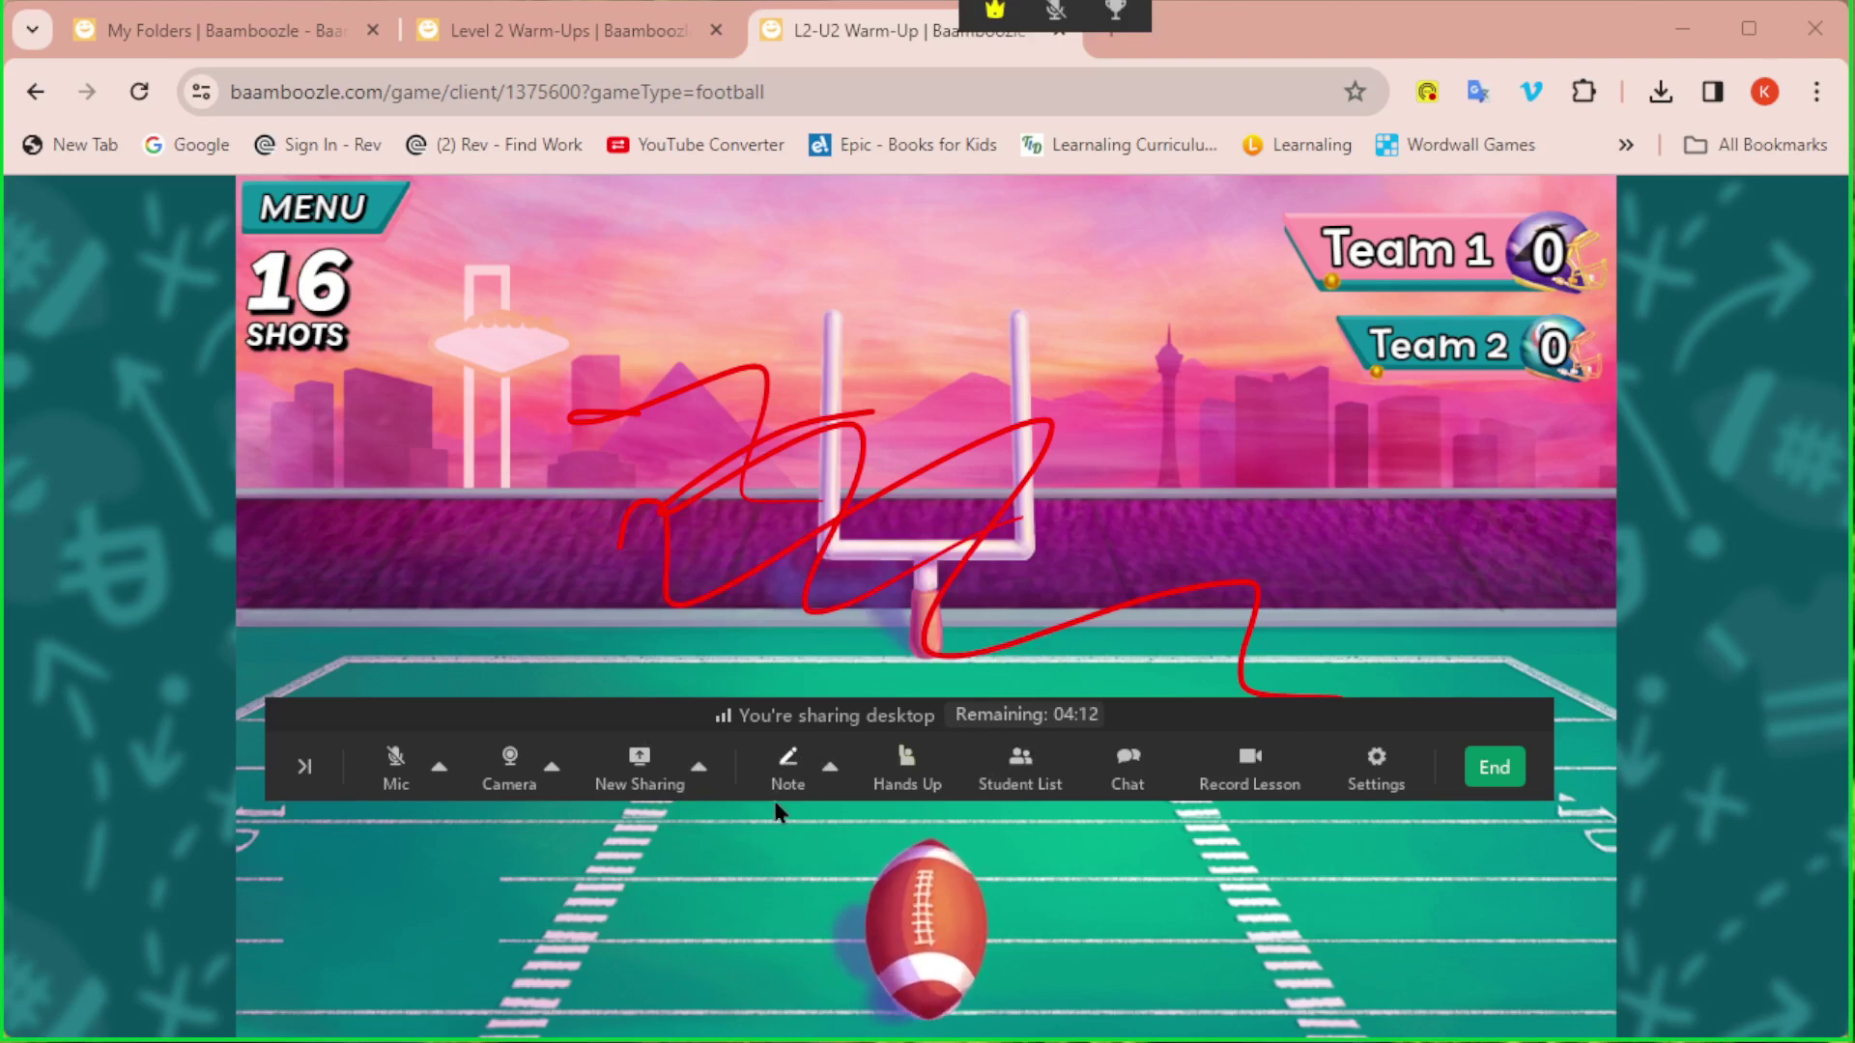
pyautogui.click(830, 768)
pyautogui.click(786, 583)
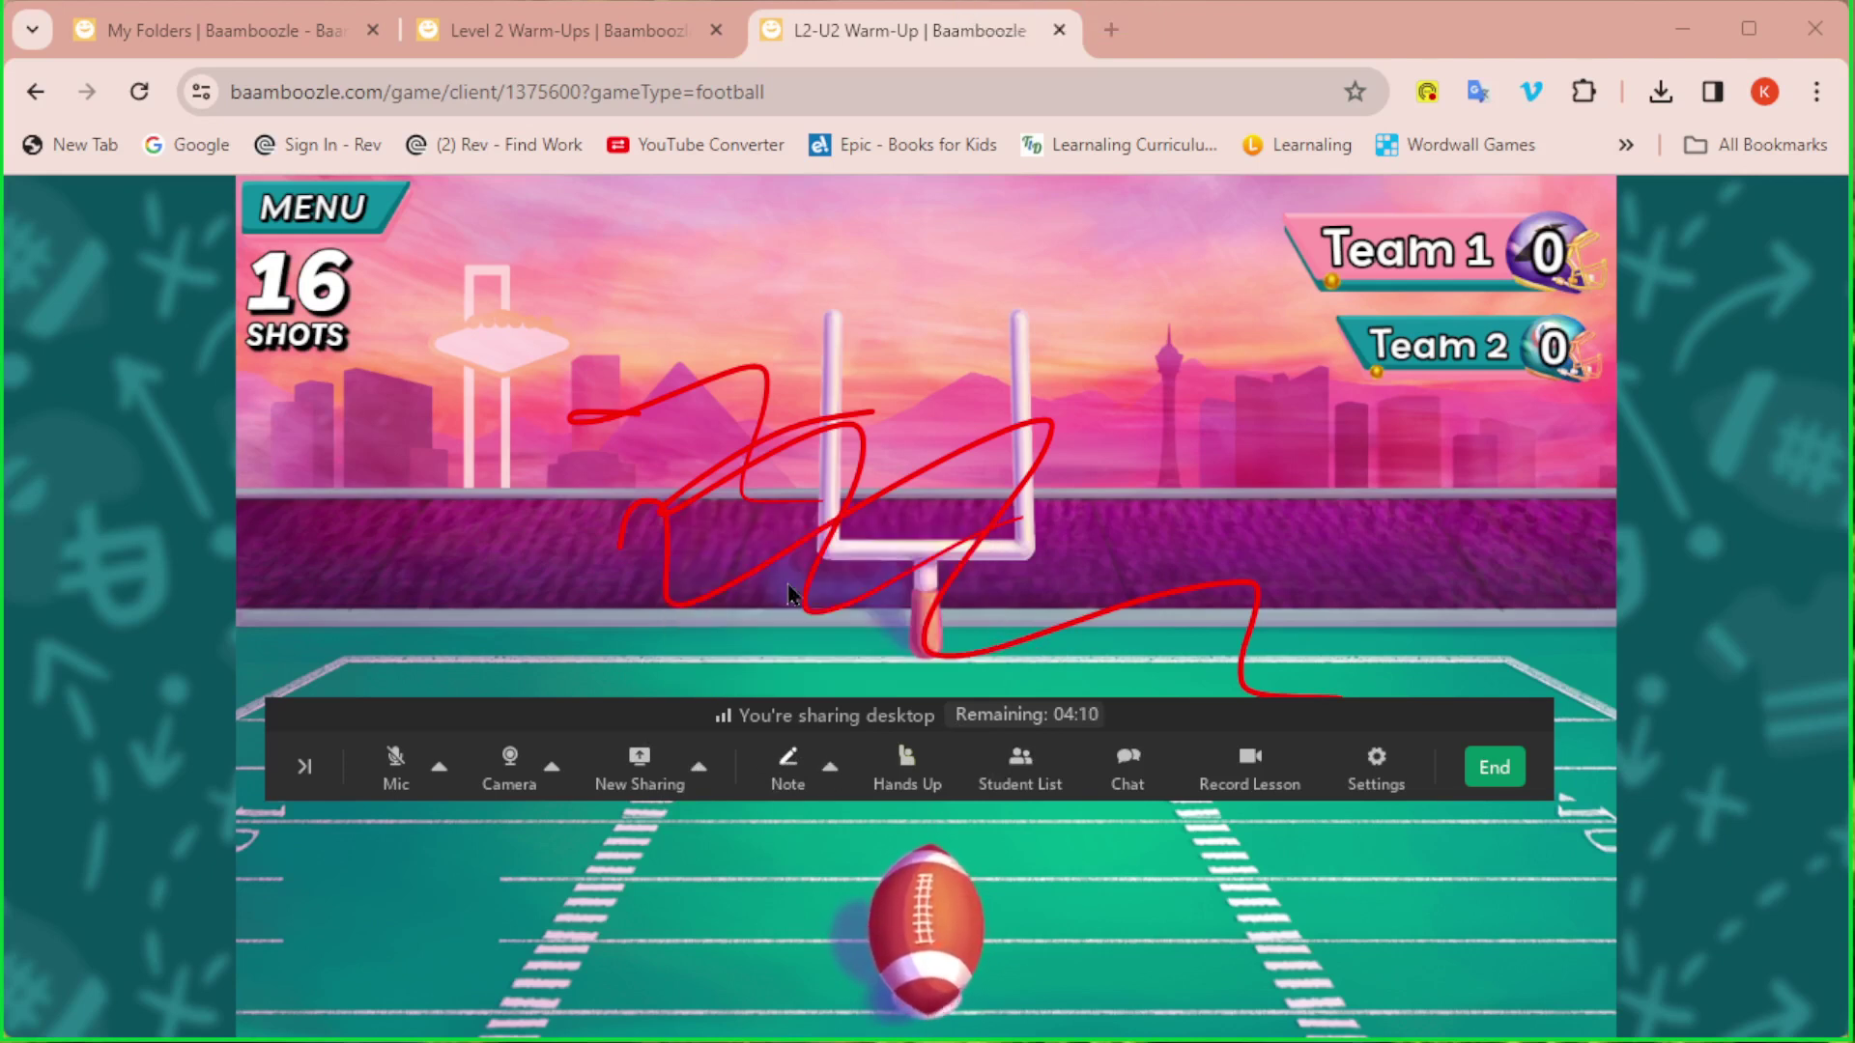
# Switch the student authorization to "Authorized students can click" and return it to "Authorized students can draw".
pyautogui.click(831, 773)
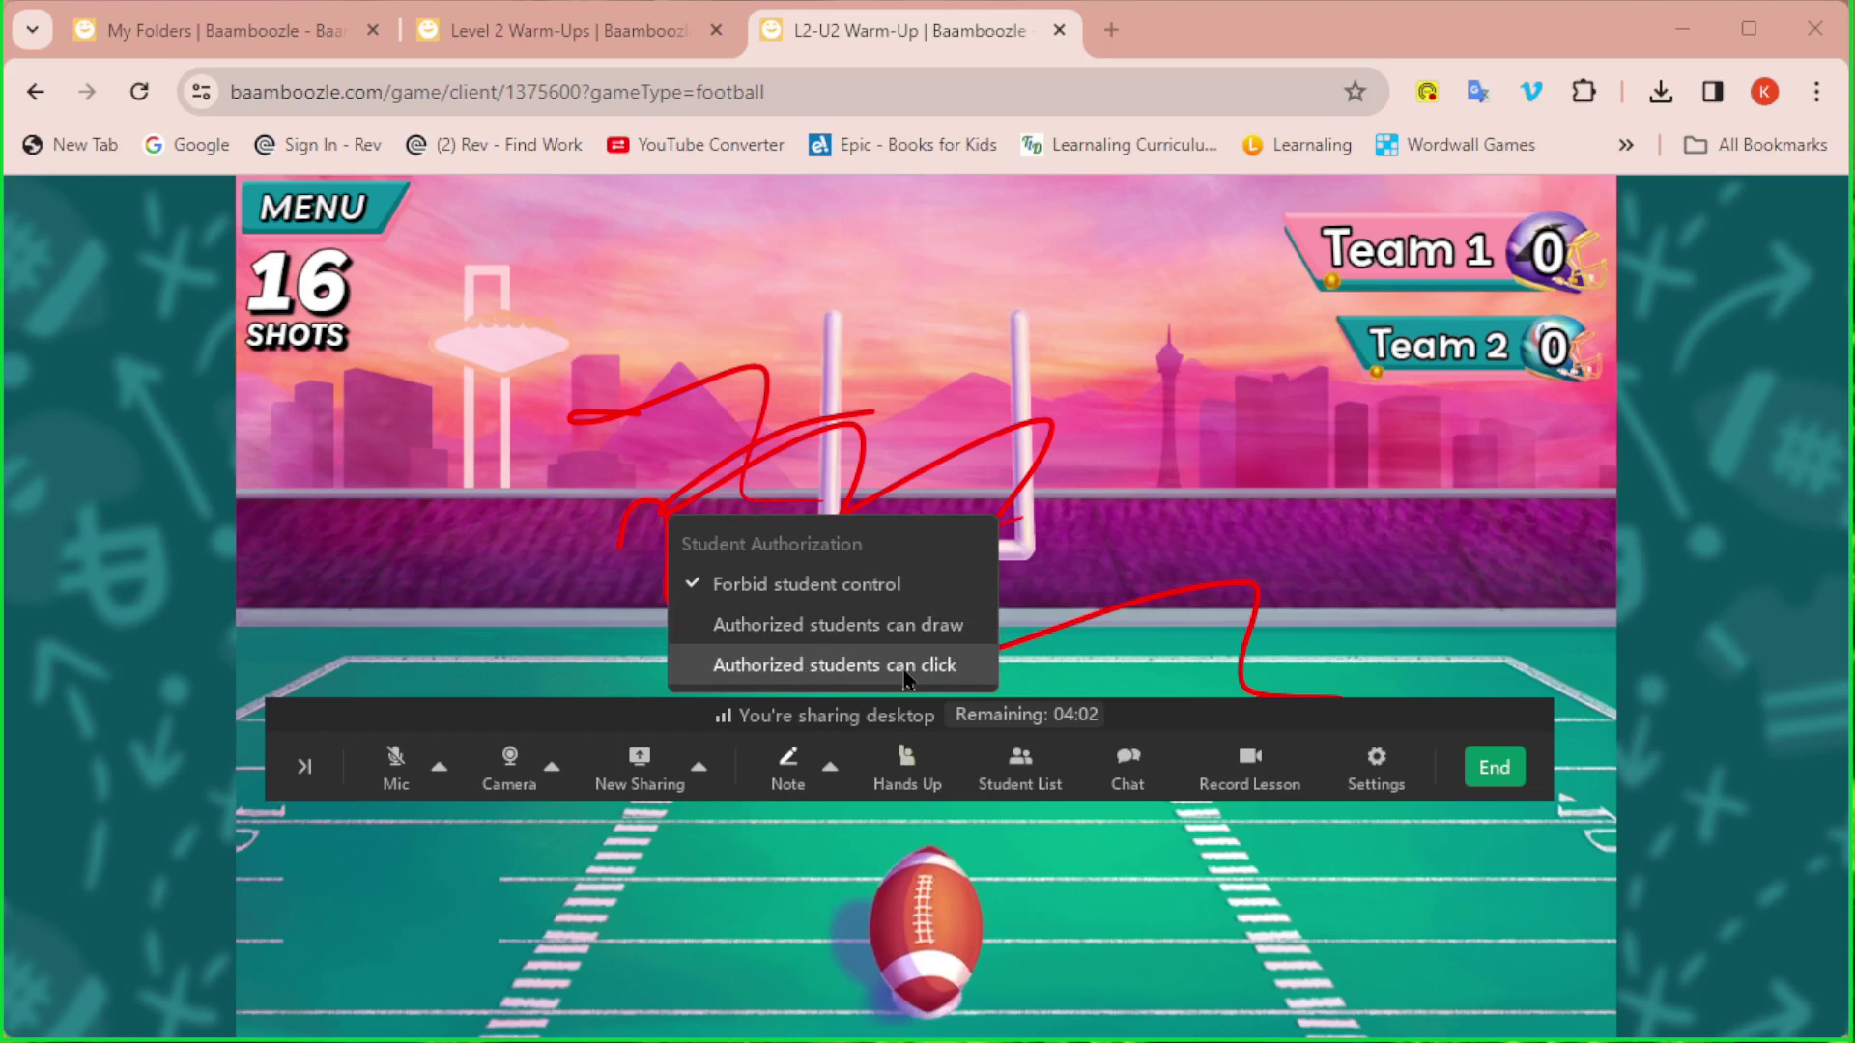
pyautogui.click(837, 667)
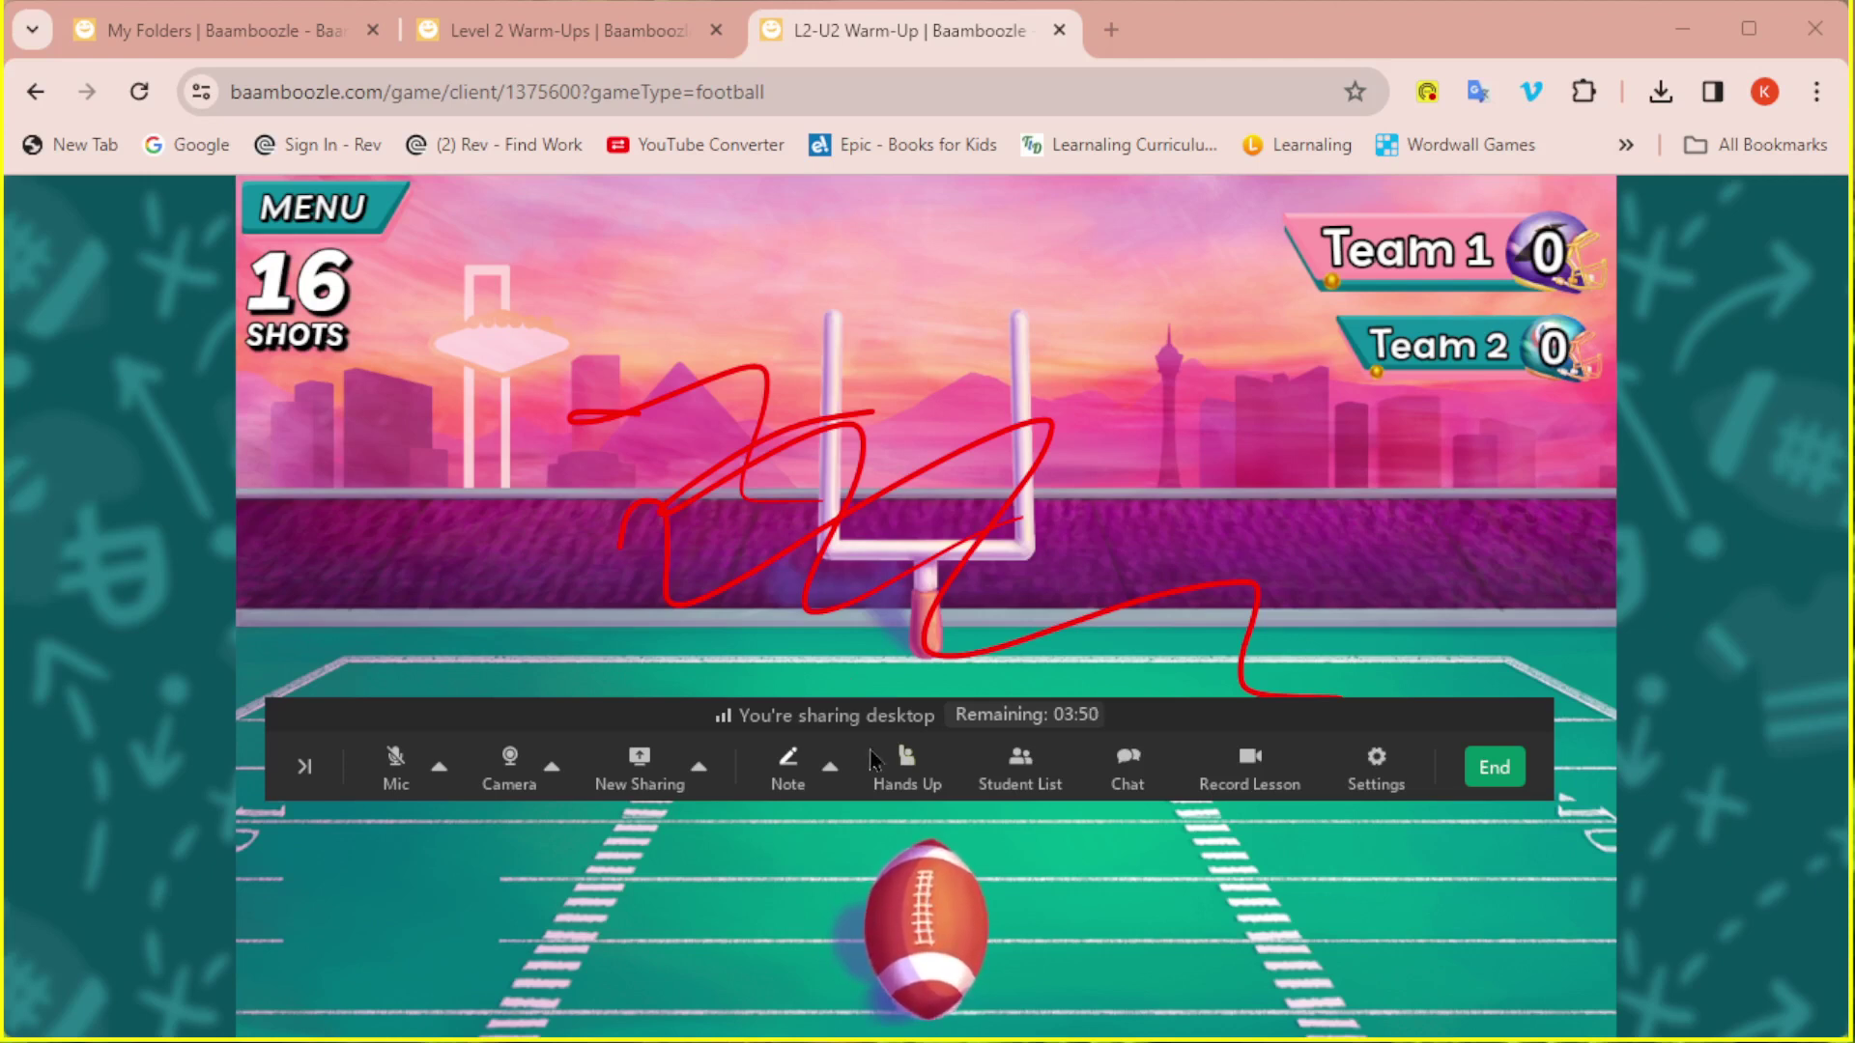
pyautogui.click(831, 784)
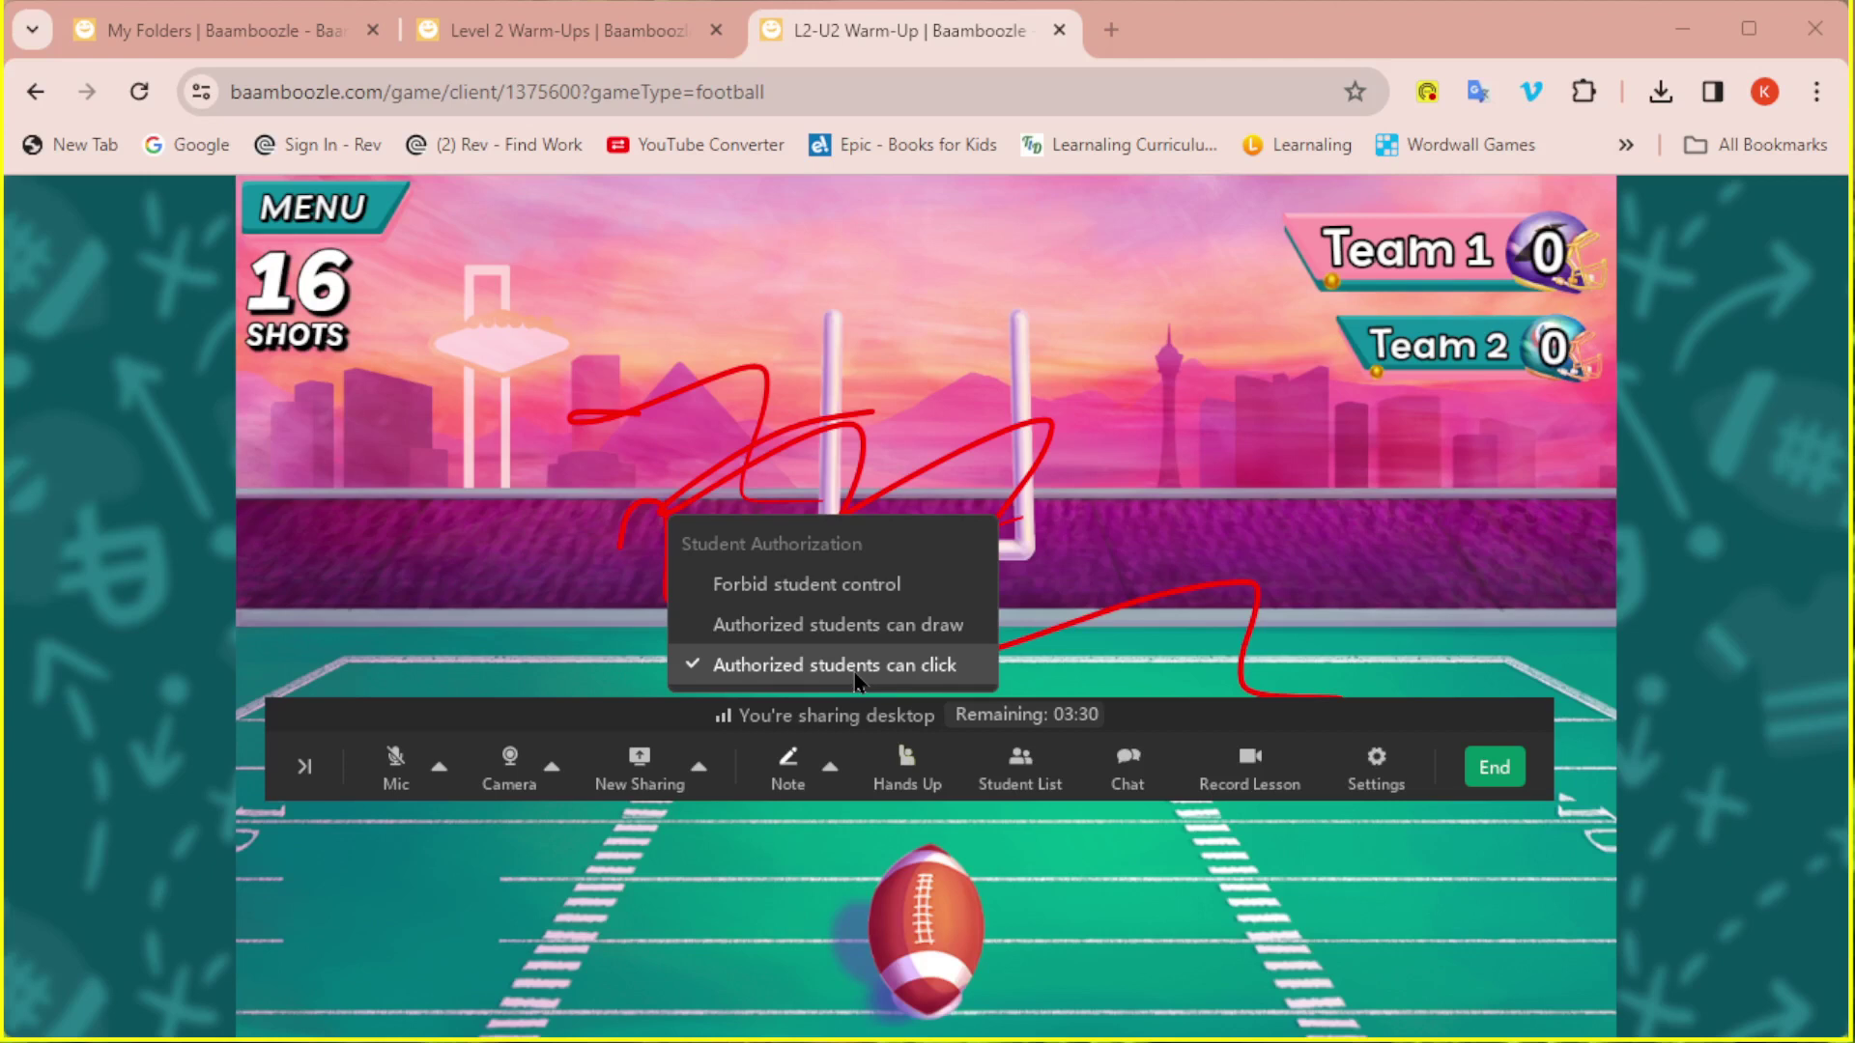
pyautogui.click(845, 639)
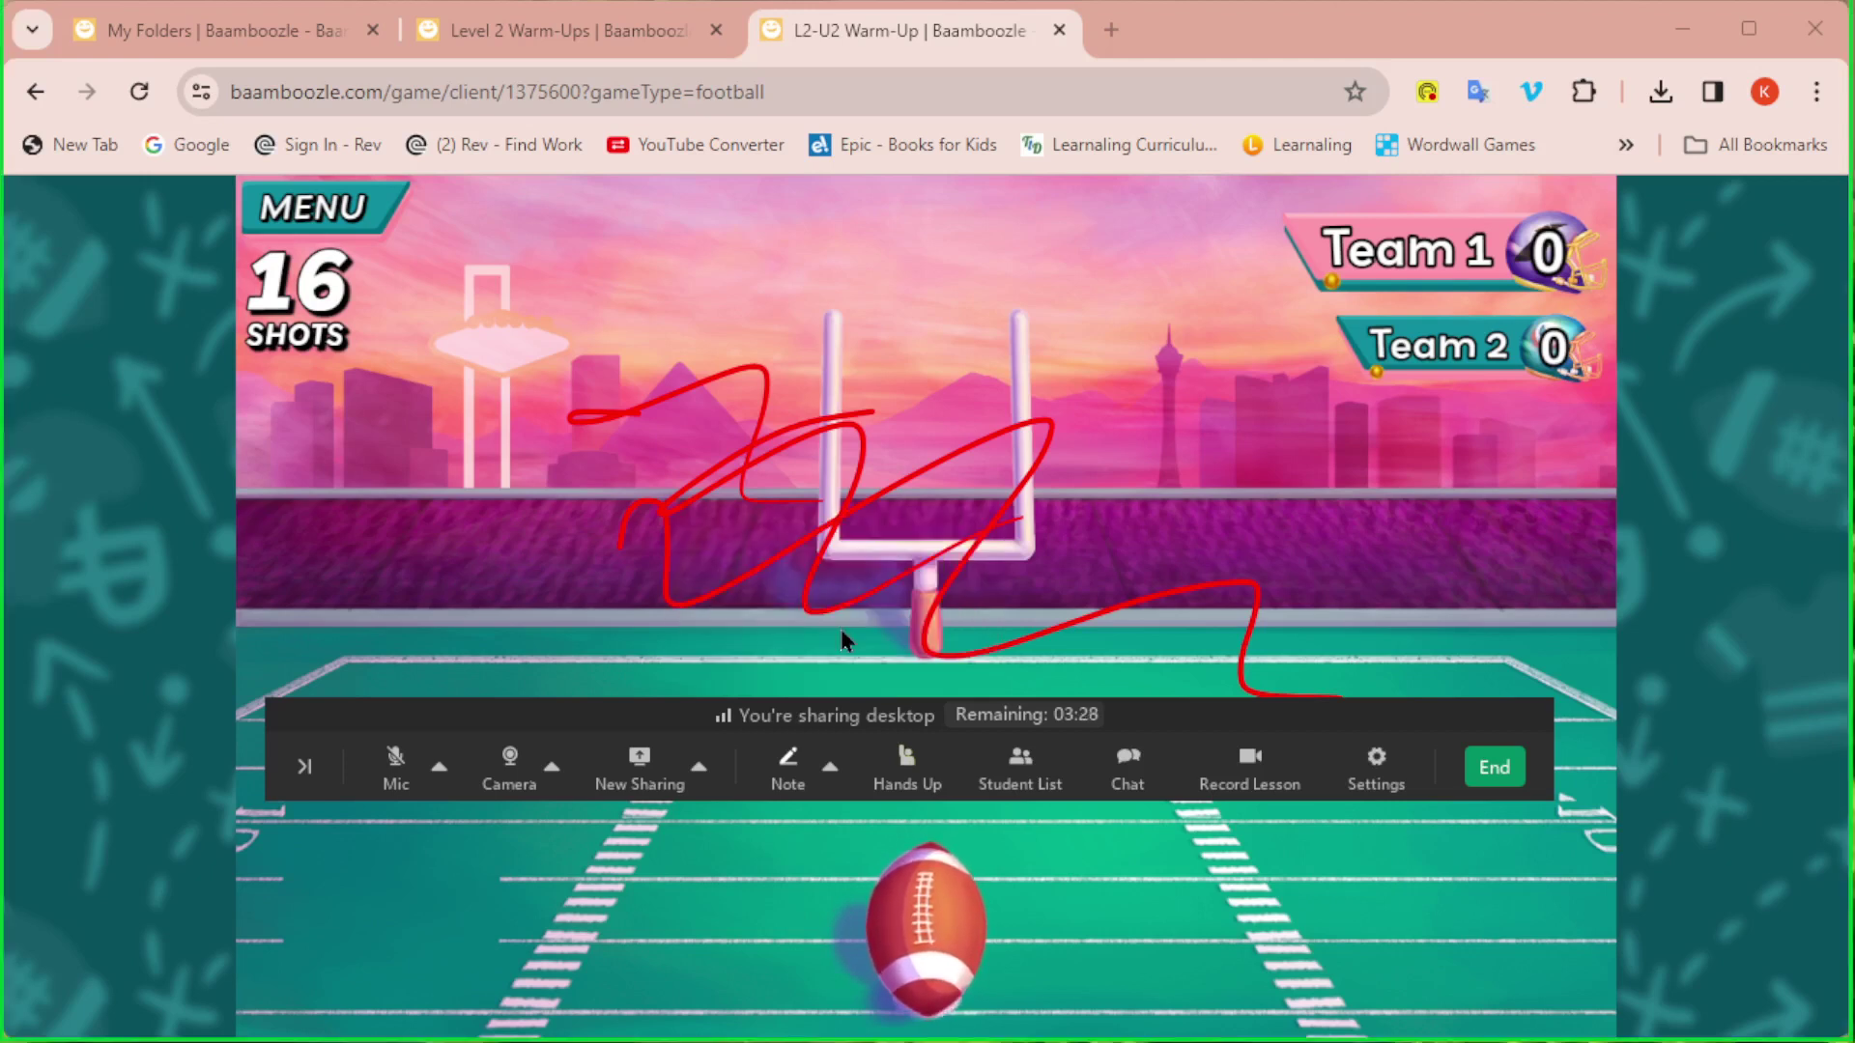
# Set the student authorization to "Authorized students can click" and kick the football to open a question card in the game.
pyautogui.click(832, 773)
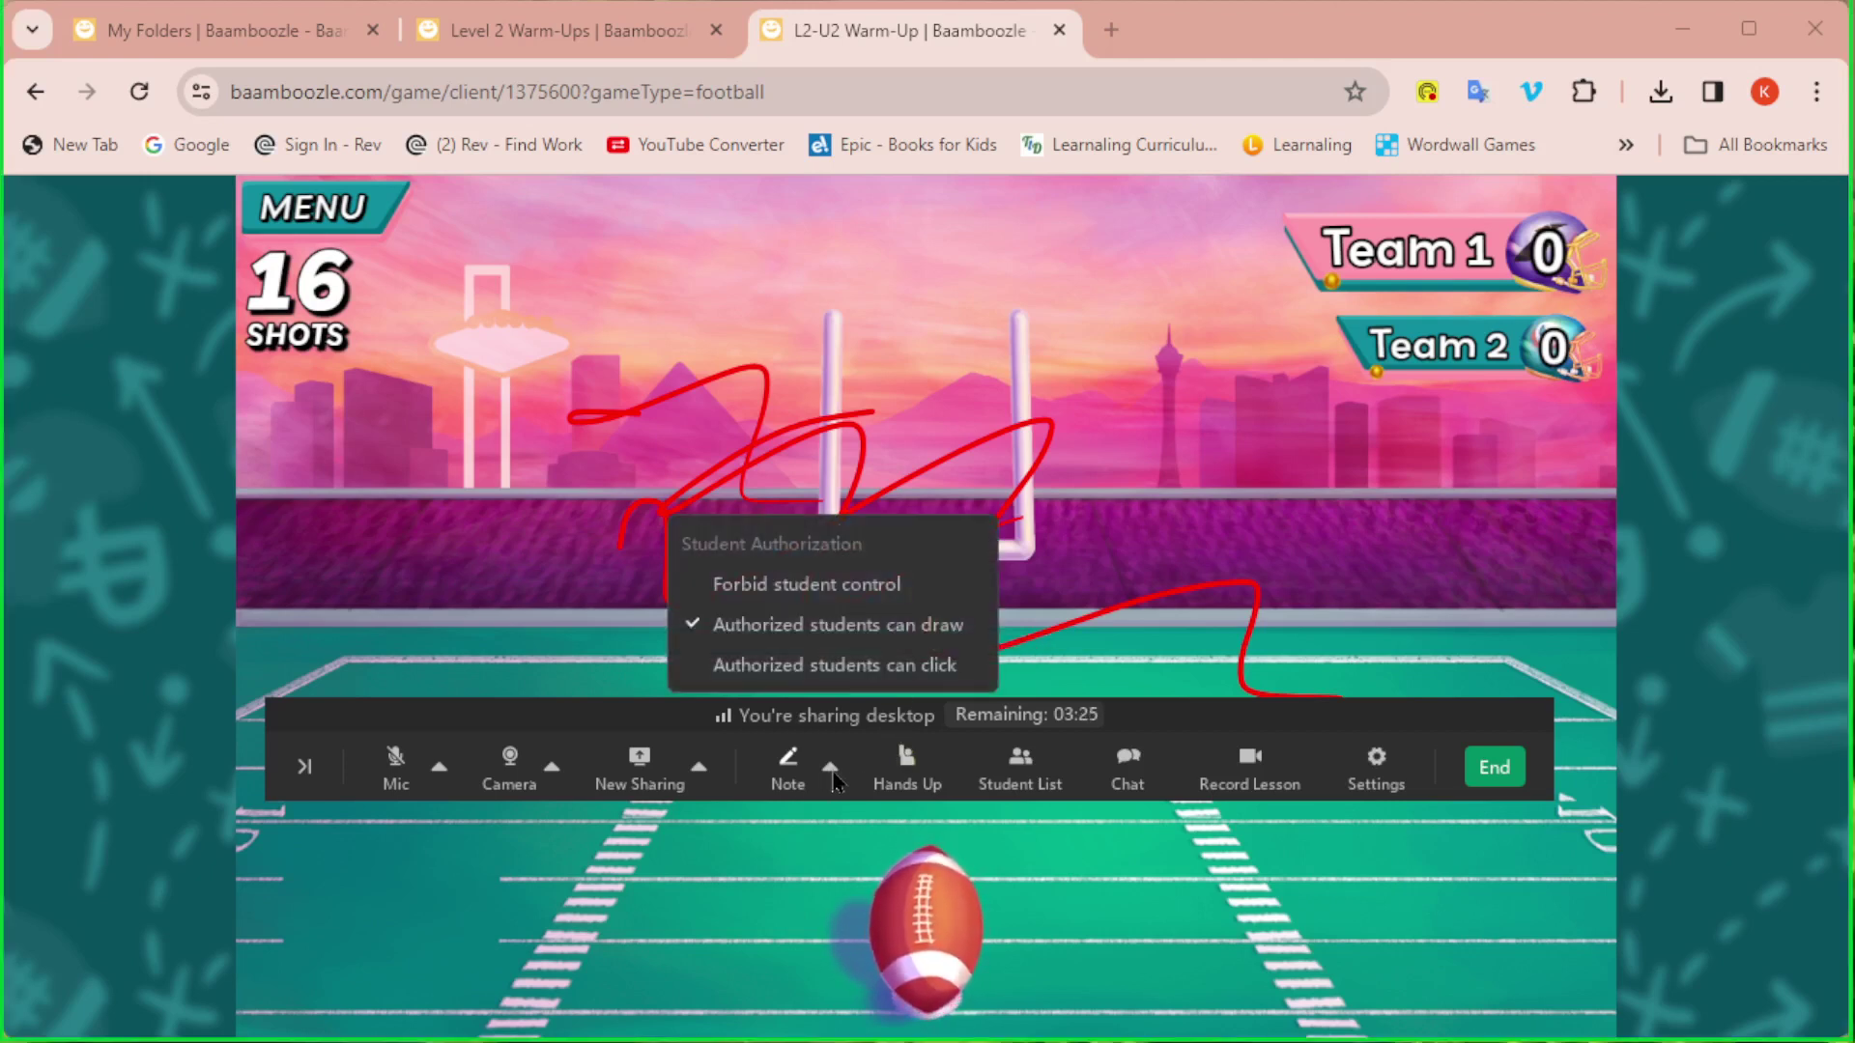
pyautogui.click(850, 676)
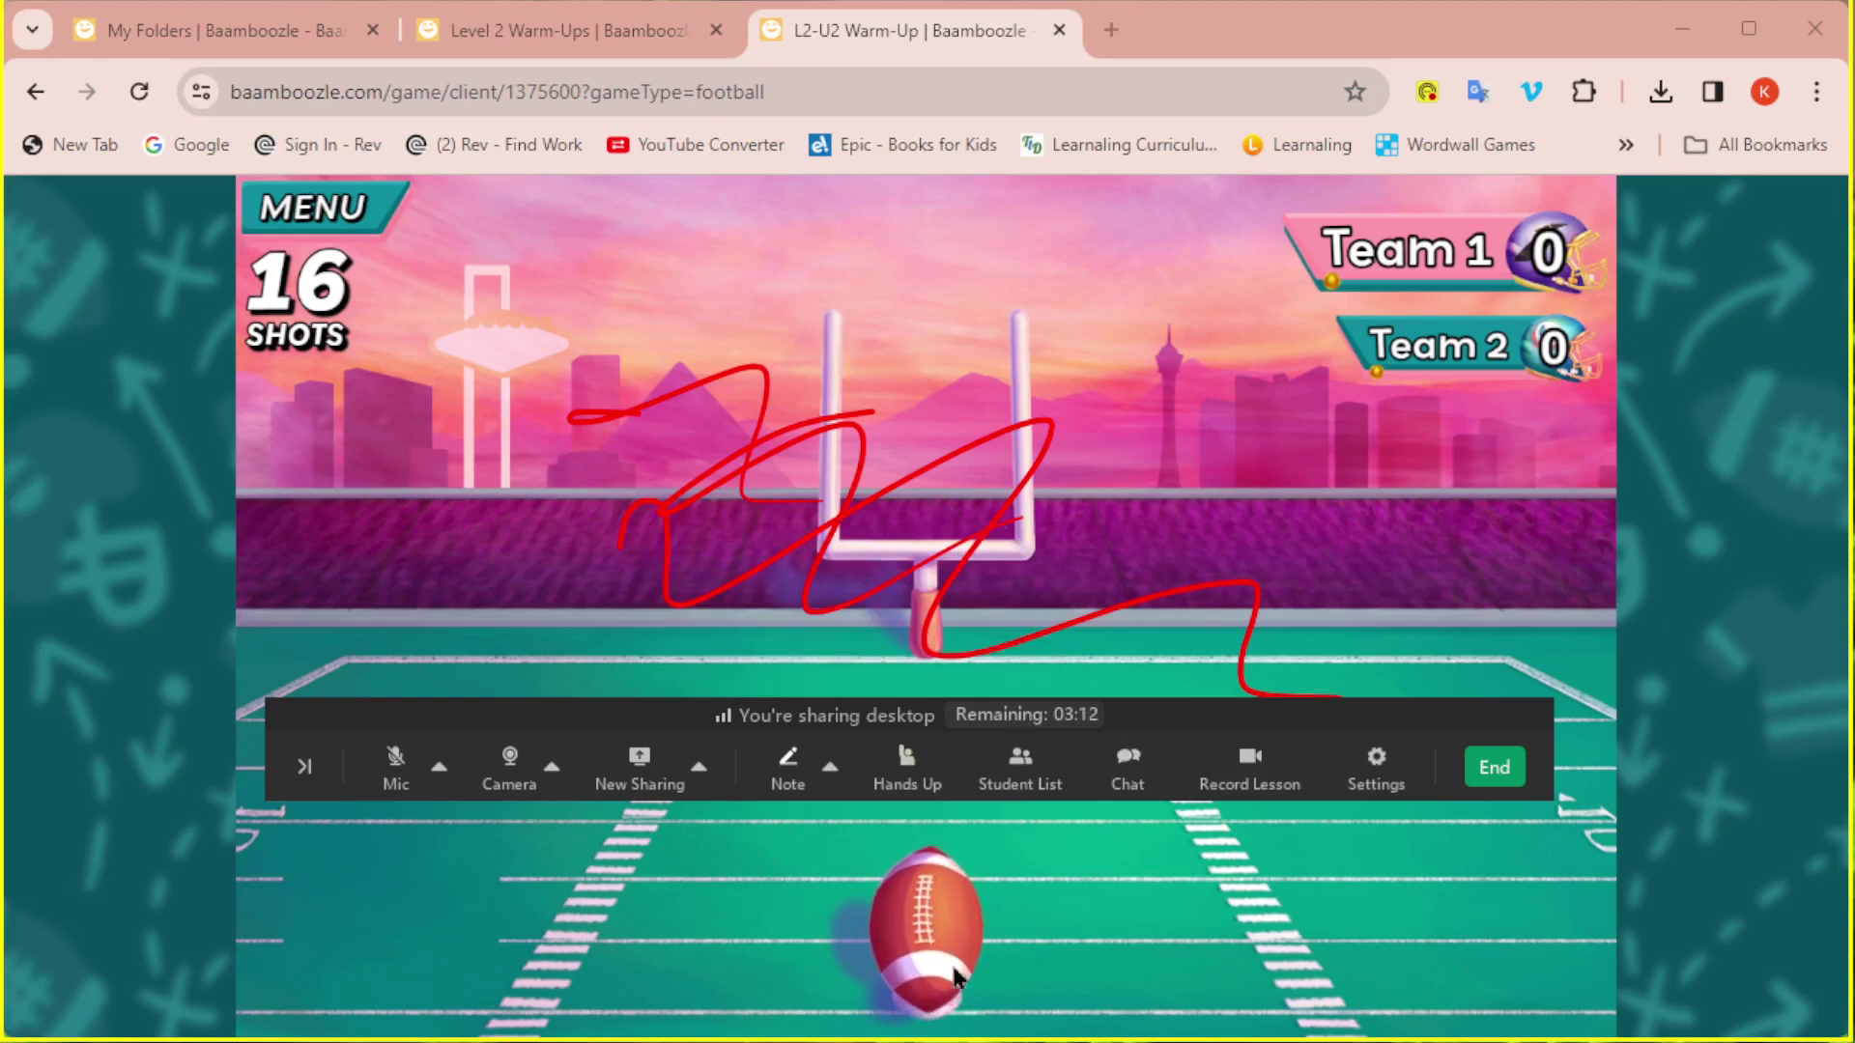
pyautogui.click(933, 940)
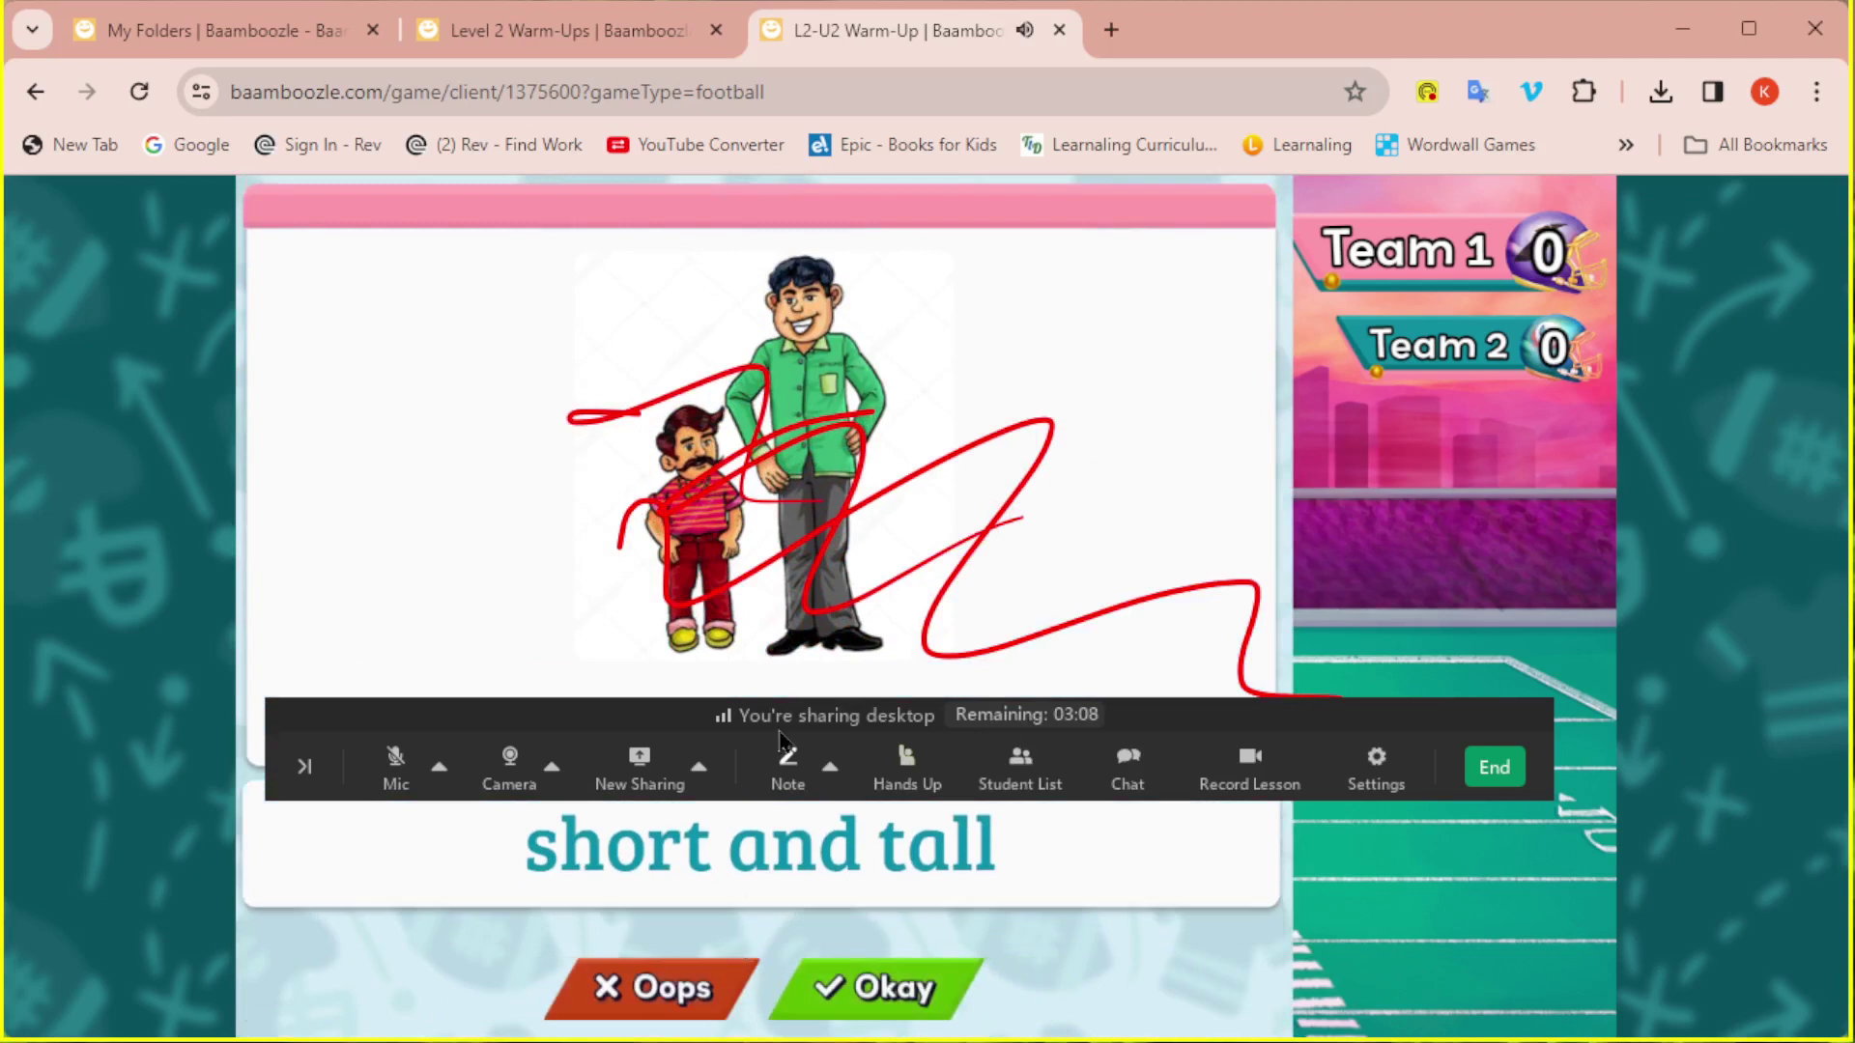
# Set the student authorization back to "Authorized students can draw" while the question card is open.
pyautogui.click(830, 768)
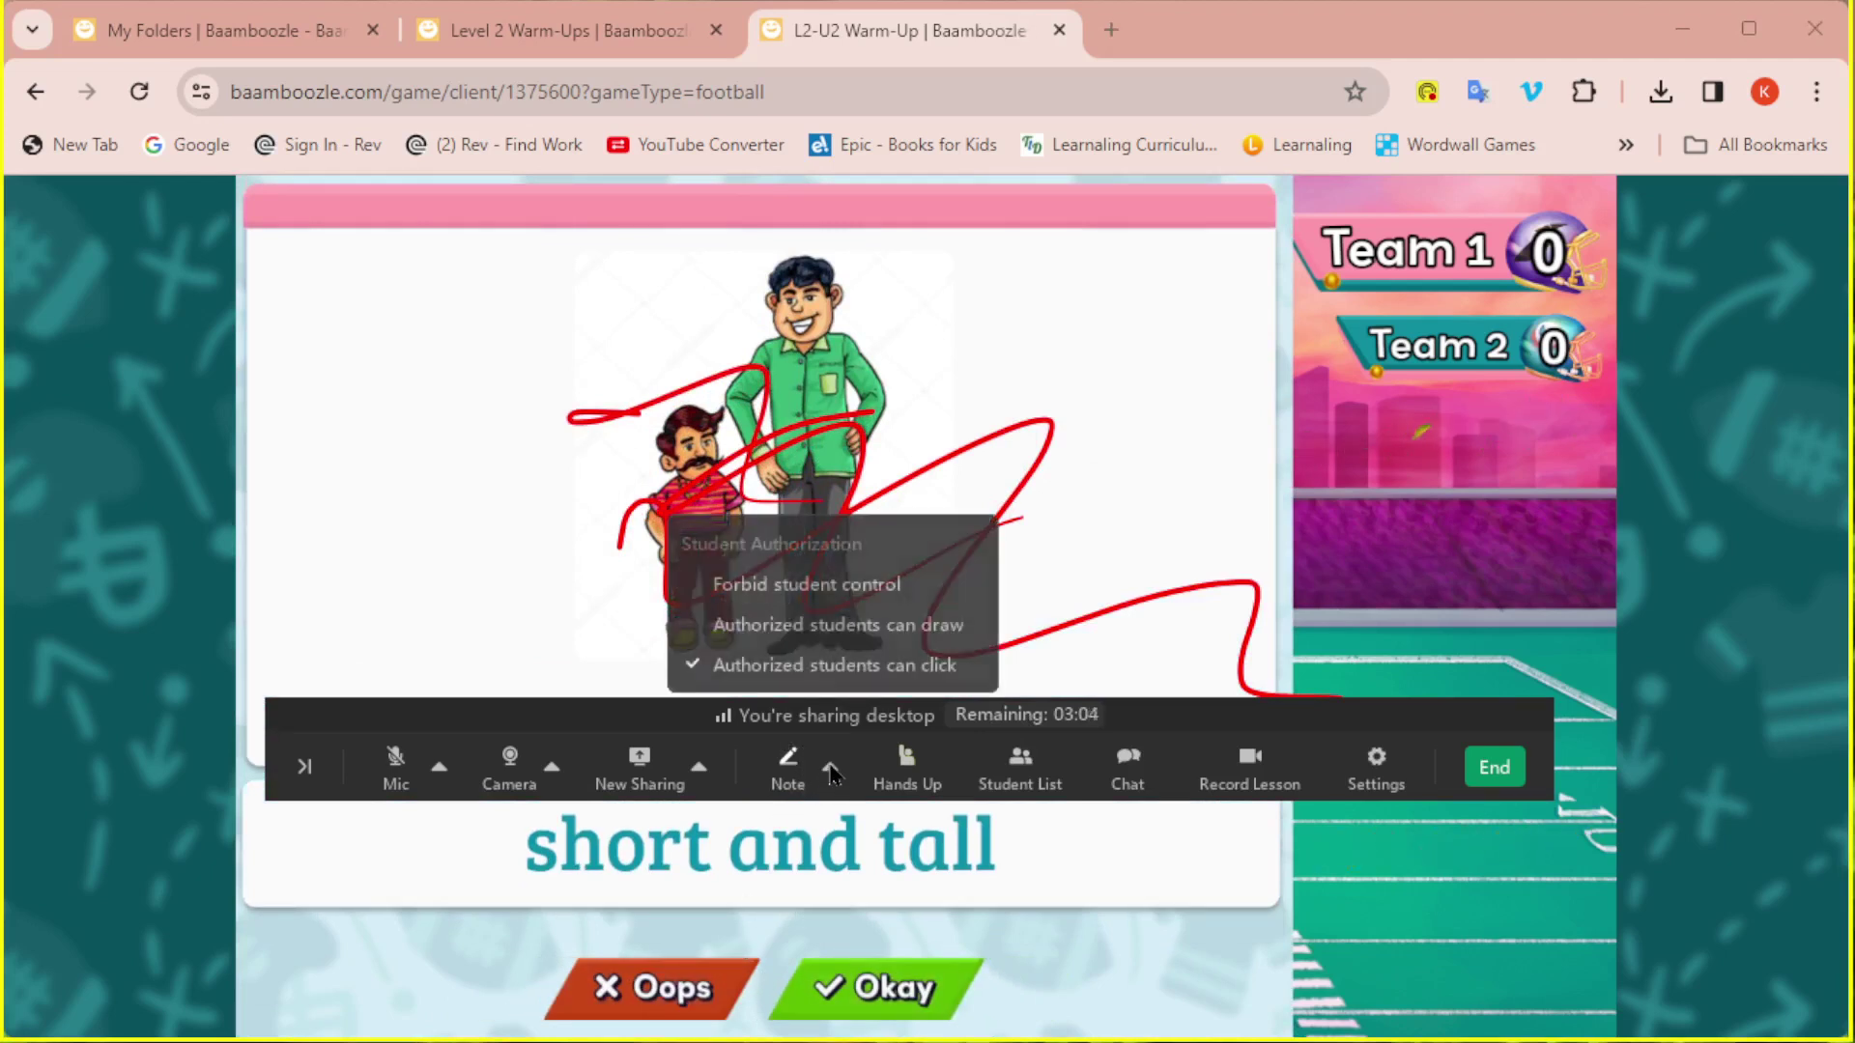
pyautogui.click(841, 633)
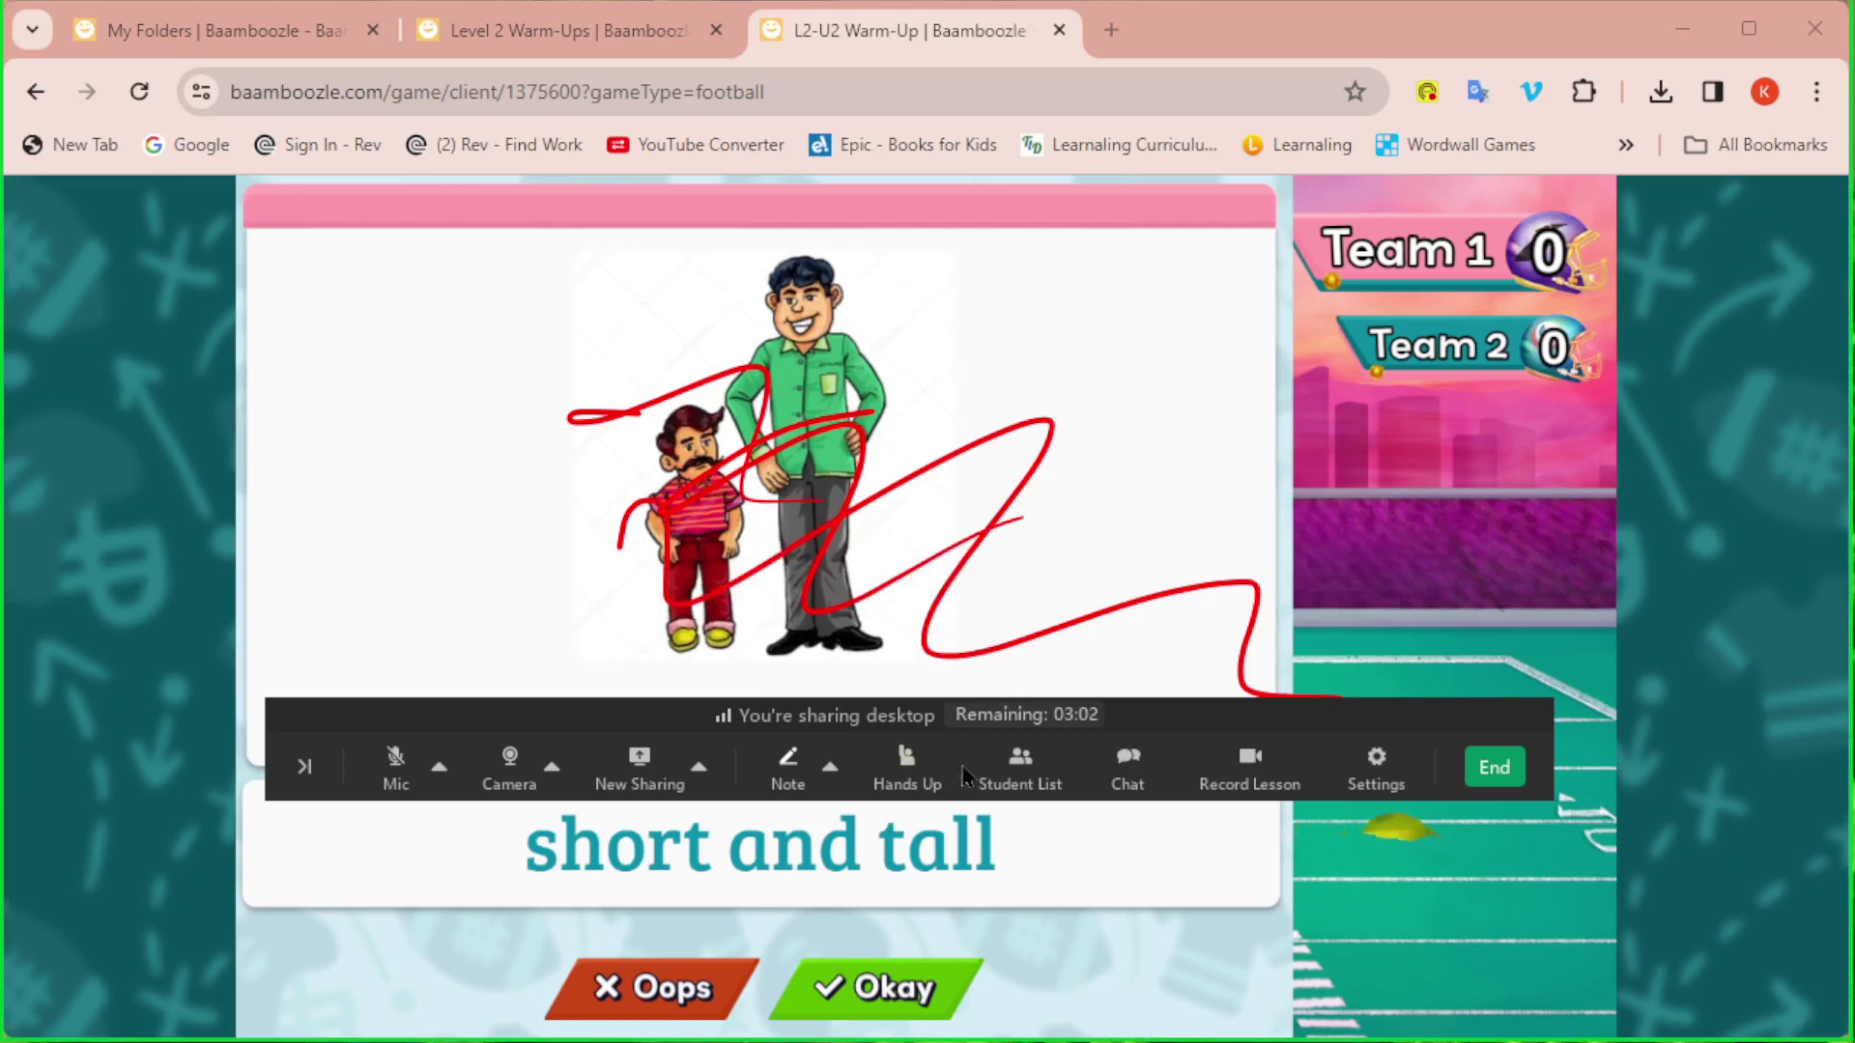
# Look at the on-stage option for raised hands, the student list and the chat during desktop sharing, closing each one.
pyautogui.click(899, 771)
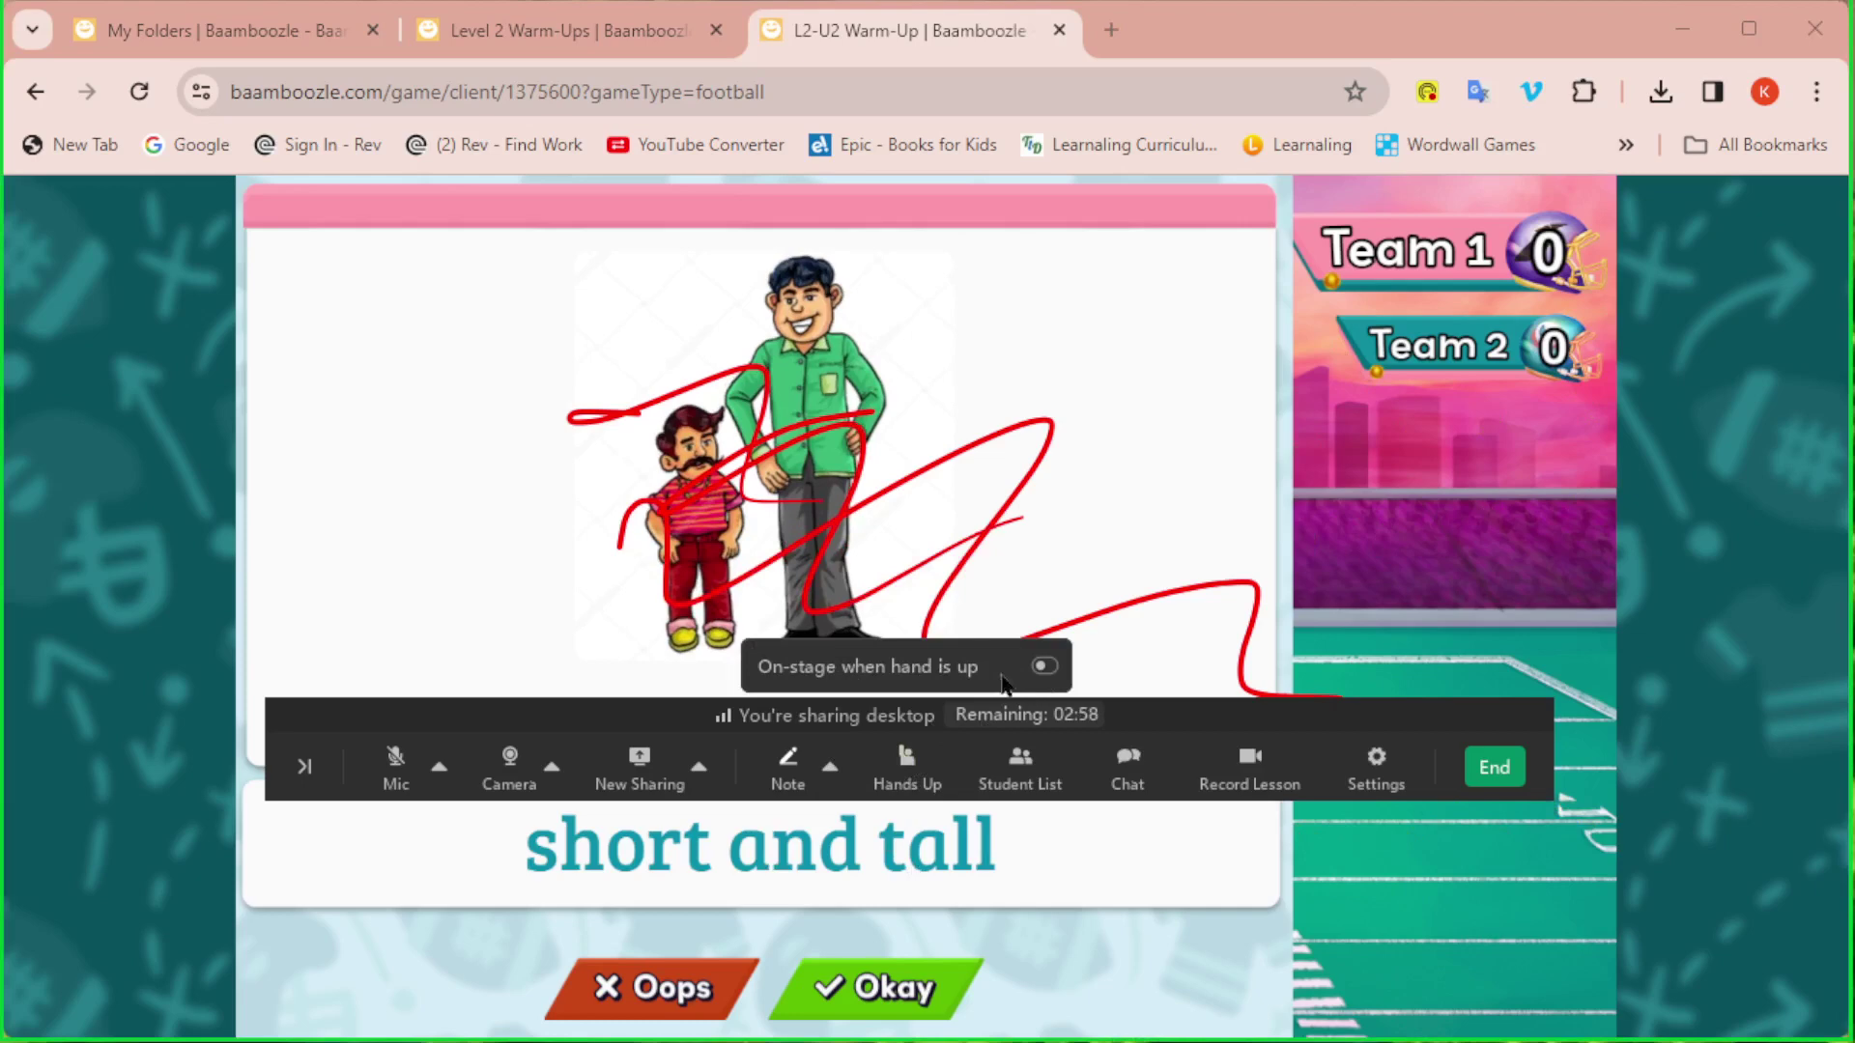
pyautogui.click(1016, 773)
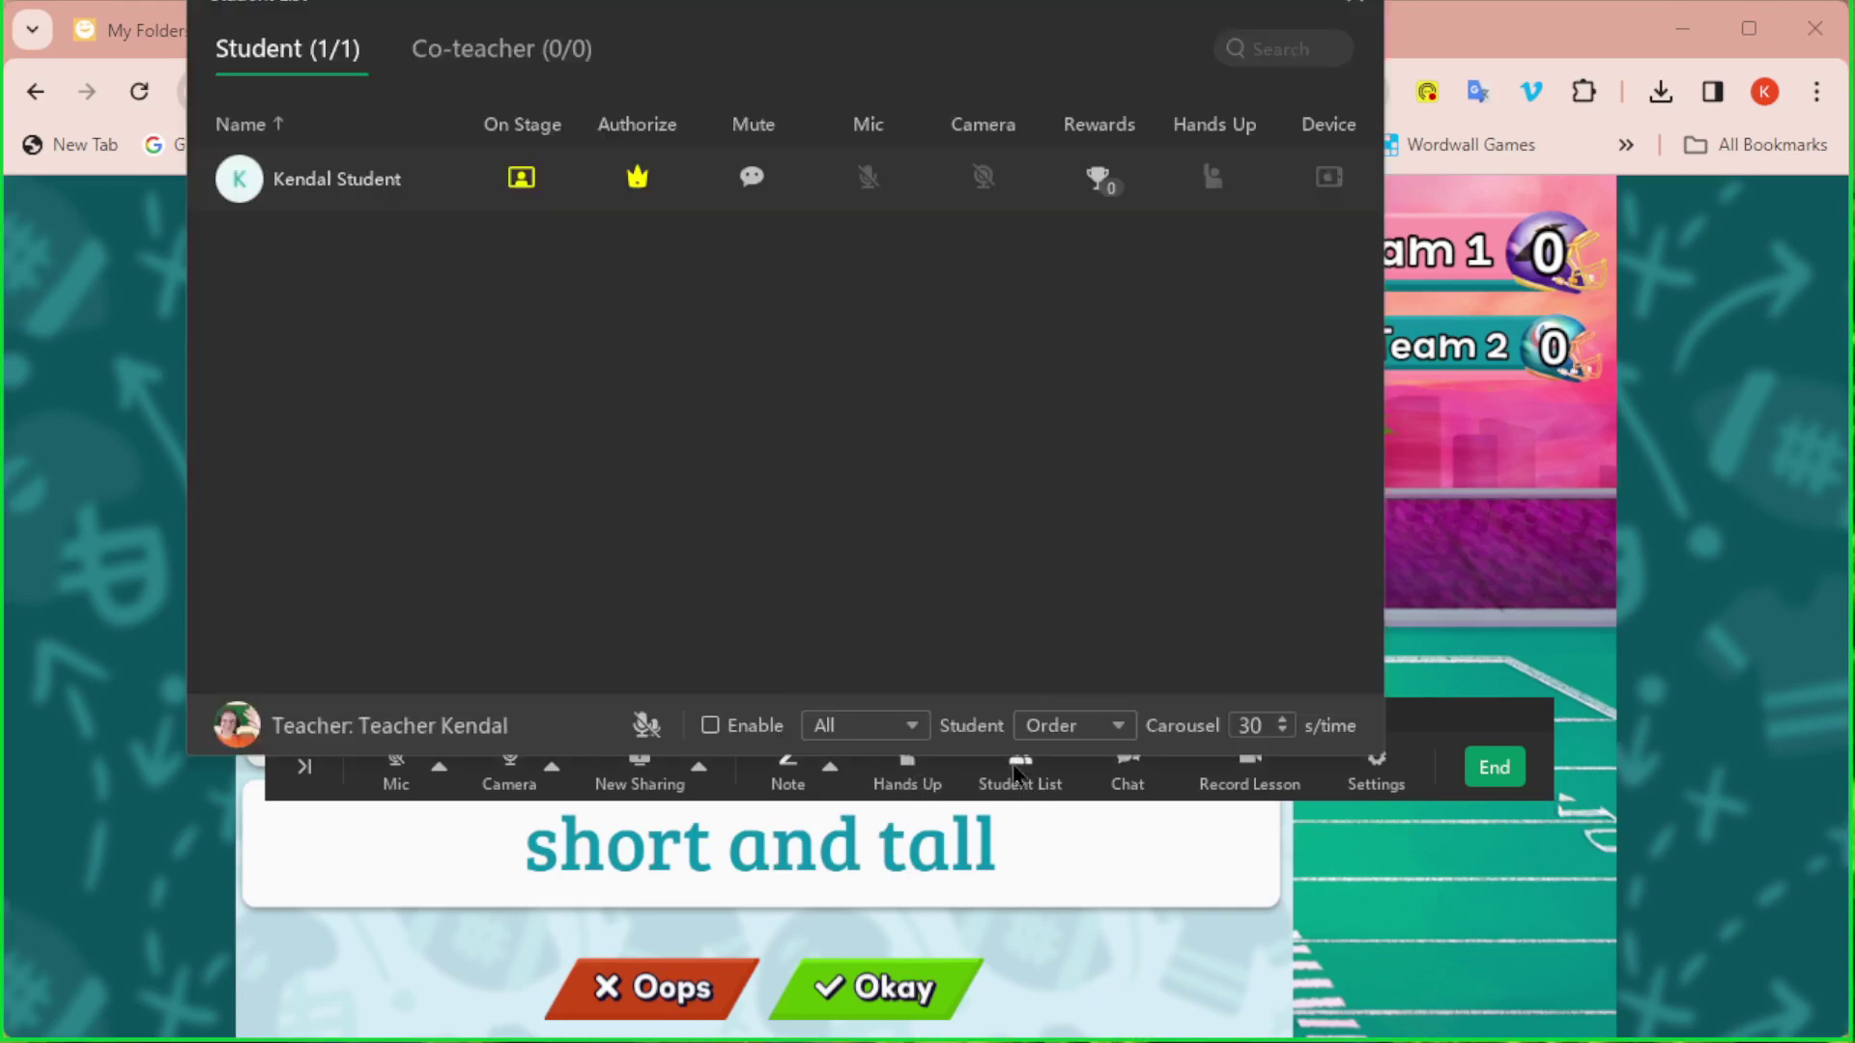
pyautogui.click(1021, 772)
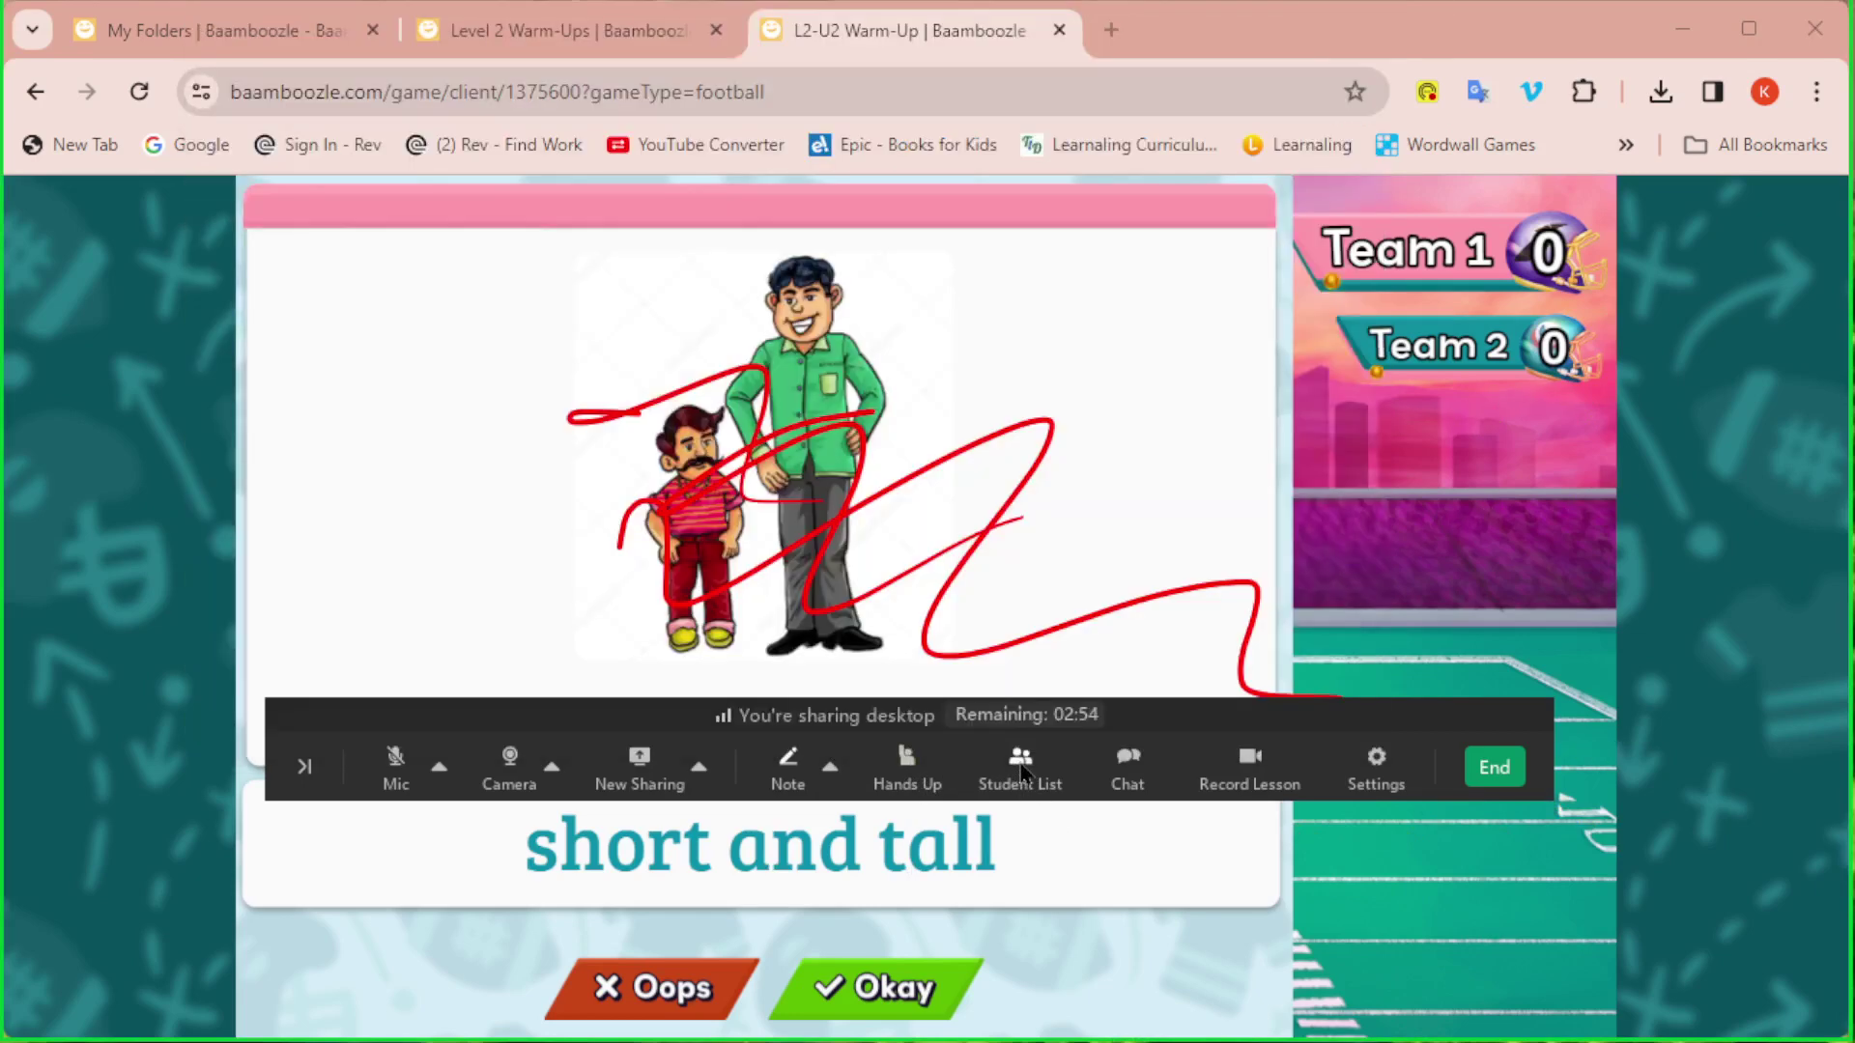
pyautogui.click(1128, 773)
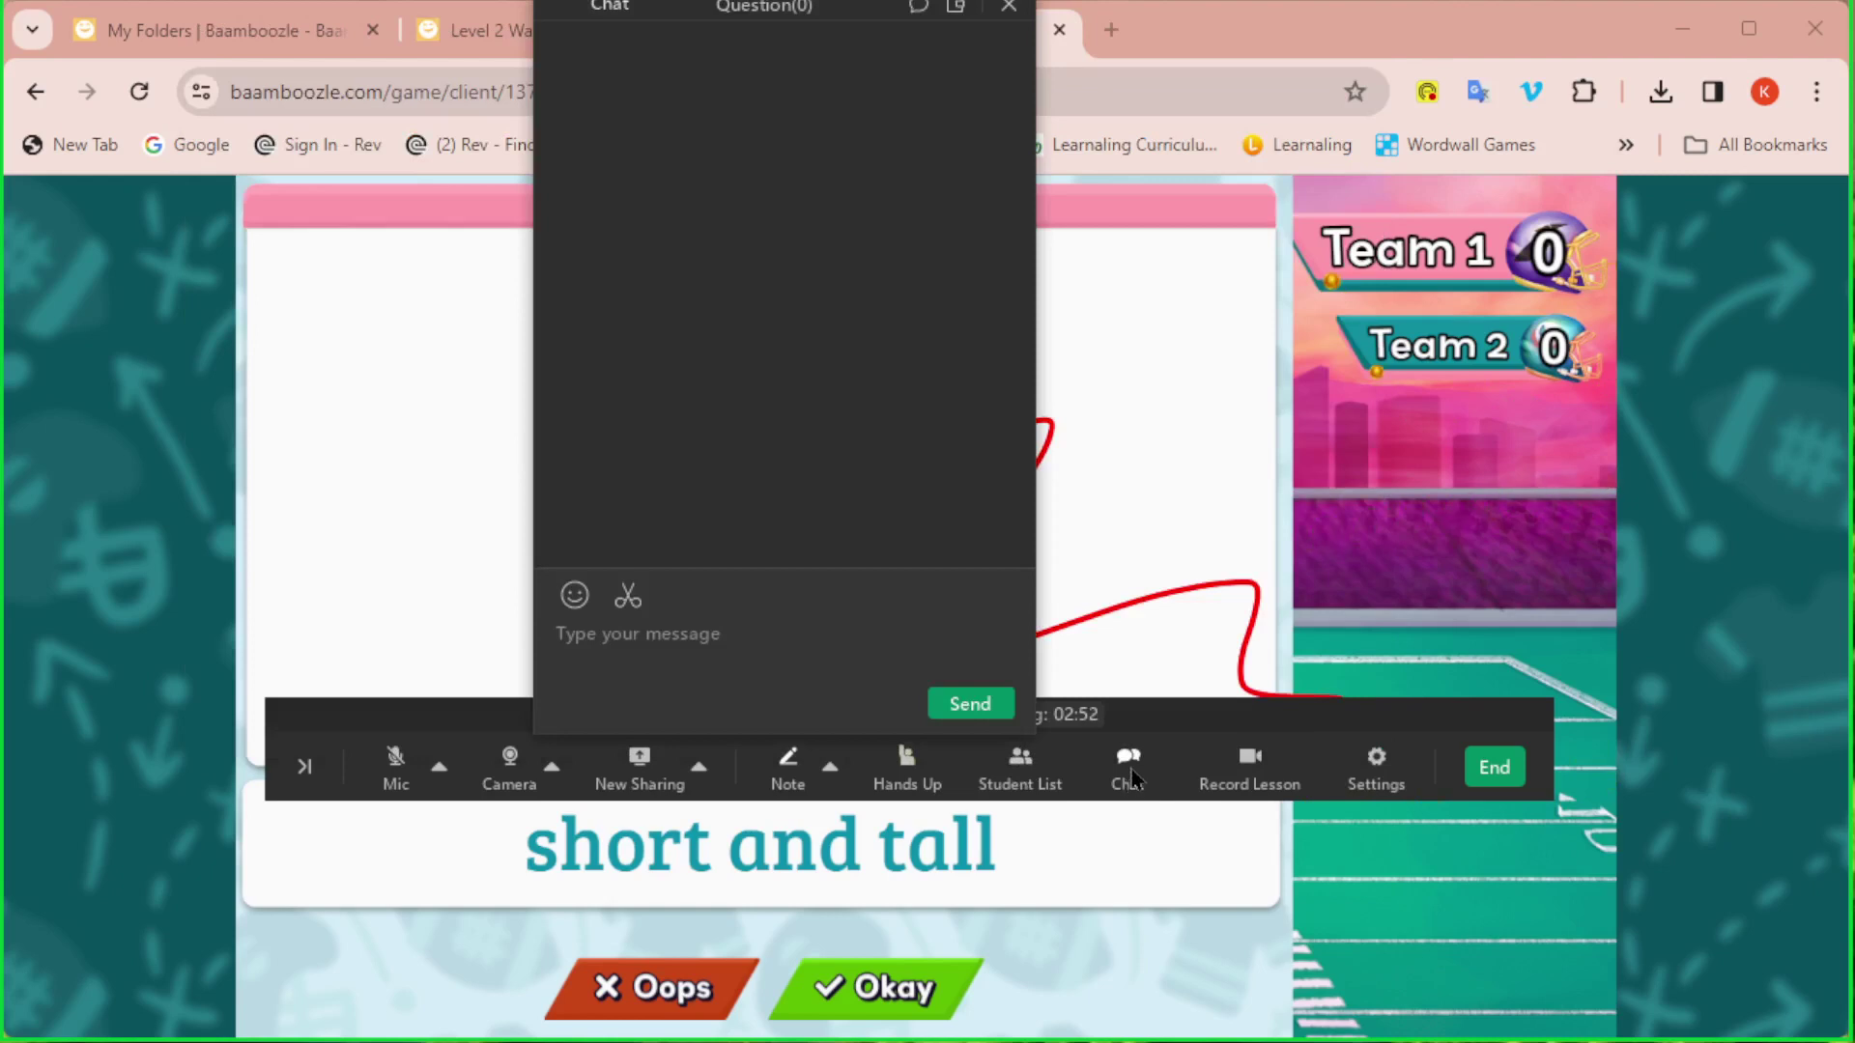
pyautogui.click(1008, 7)
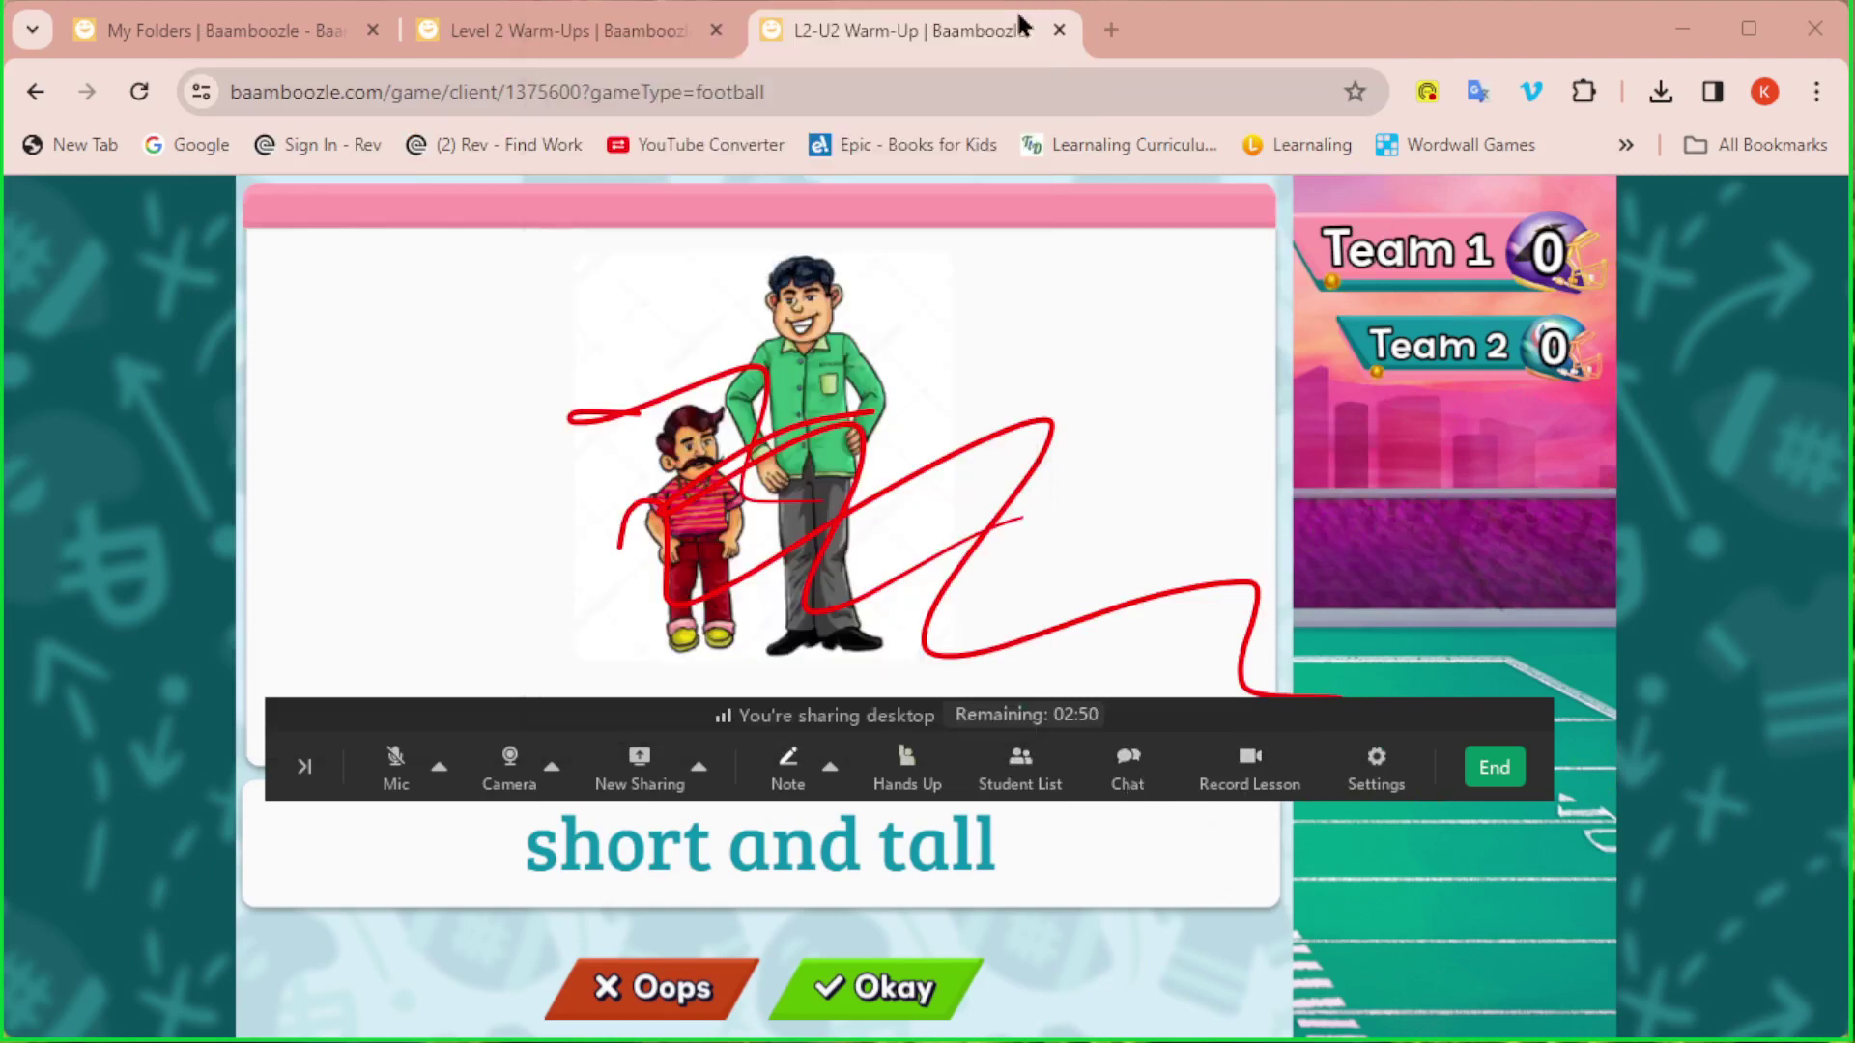
# View the lesson recording notes and the general classroom settings, closing both without recording or changing anything.
pyautogui.click(1255, 777)
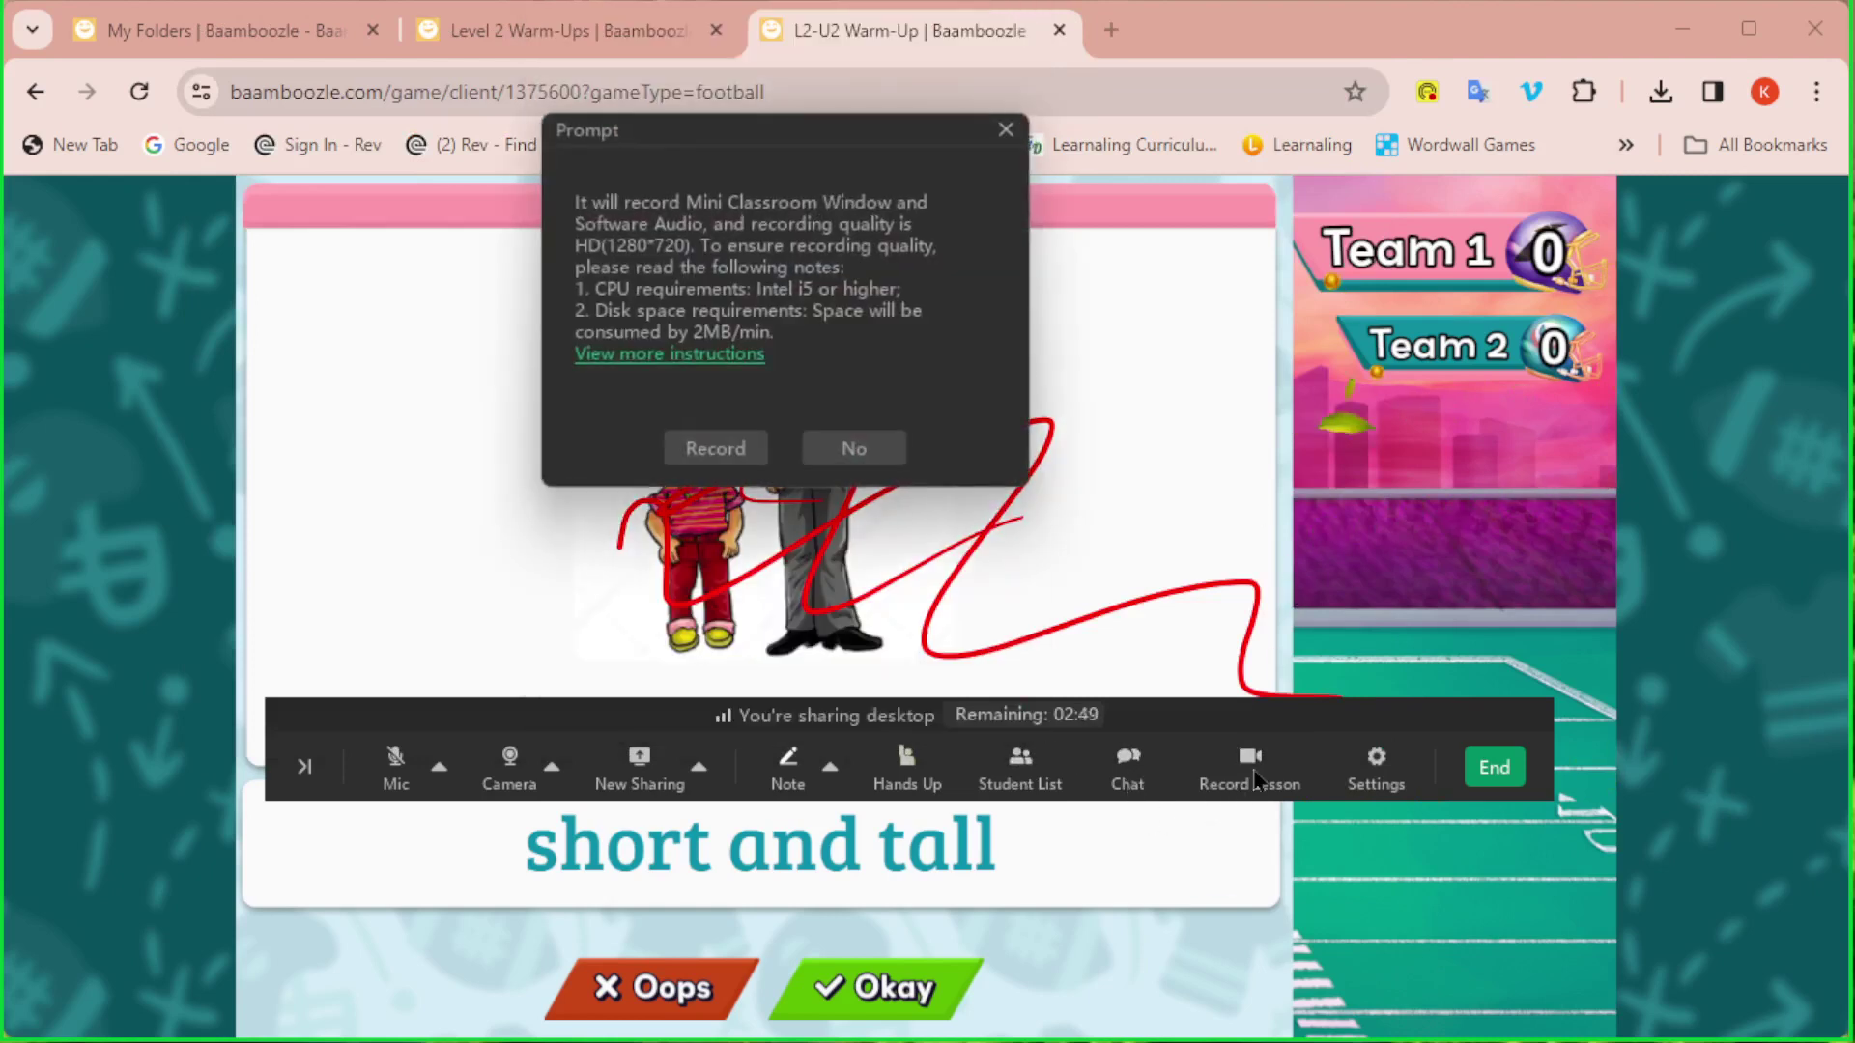
pyautogui.click(1006, 132)
pyautogui.click(1378, 784)
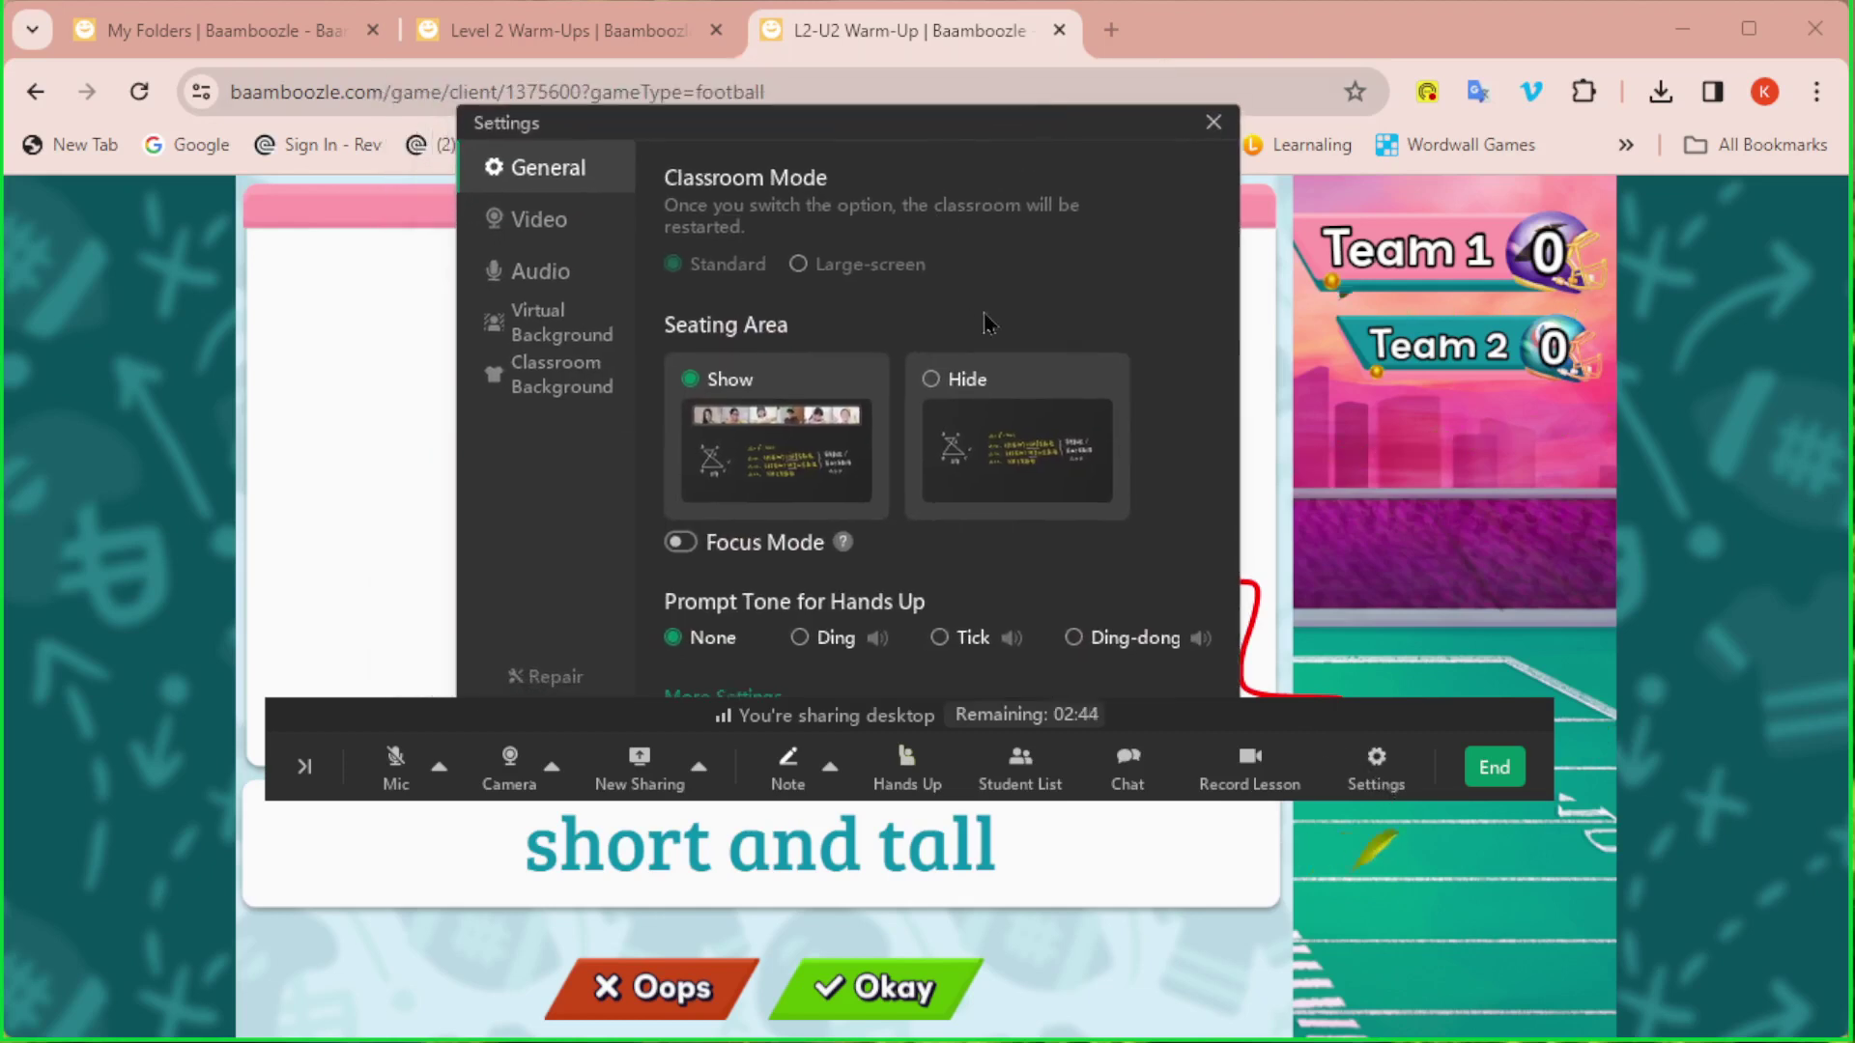
pyautogui.click(1213, 123)
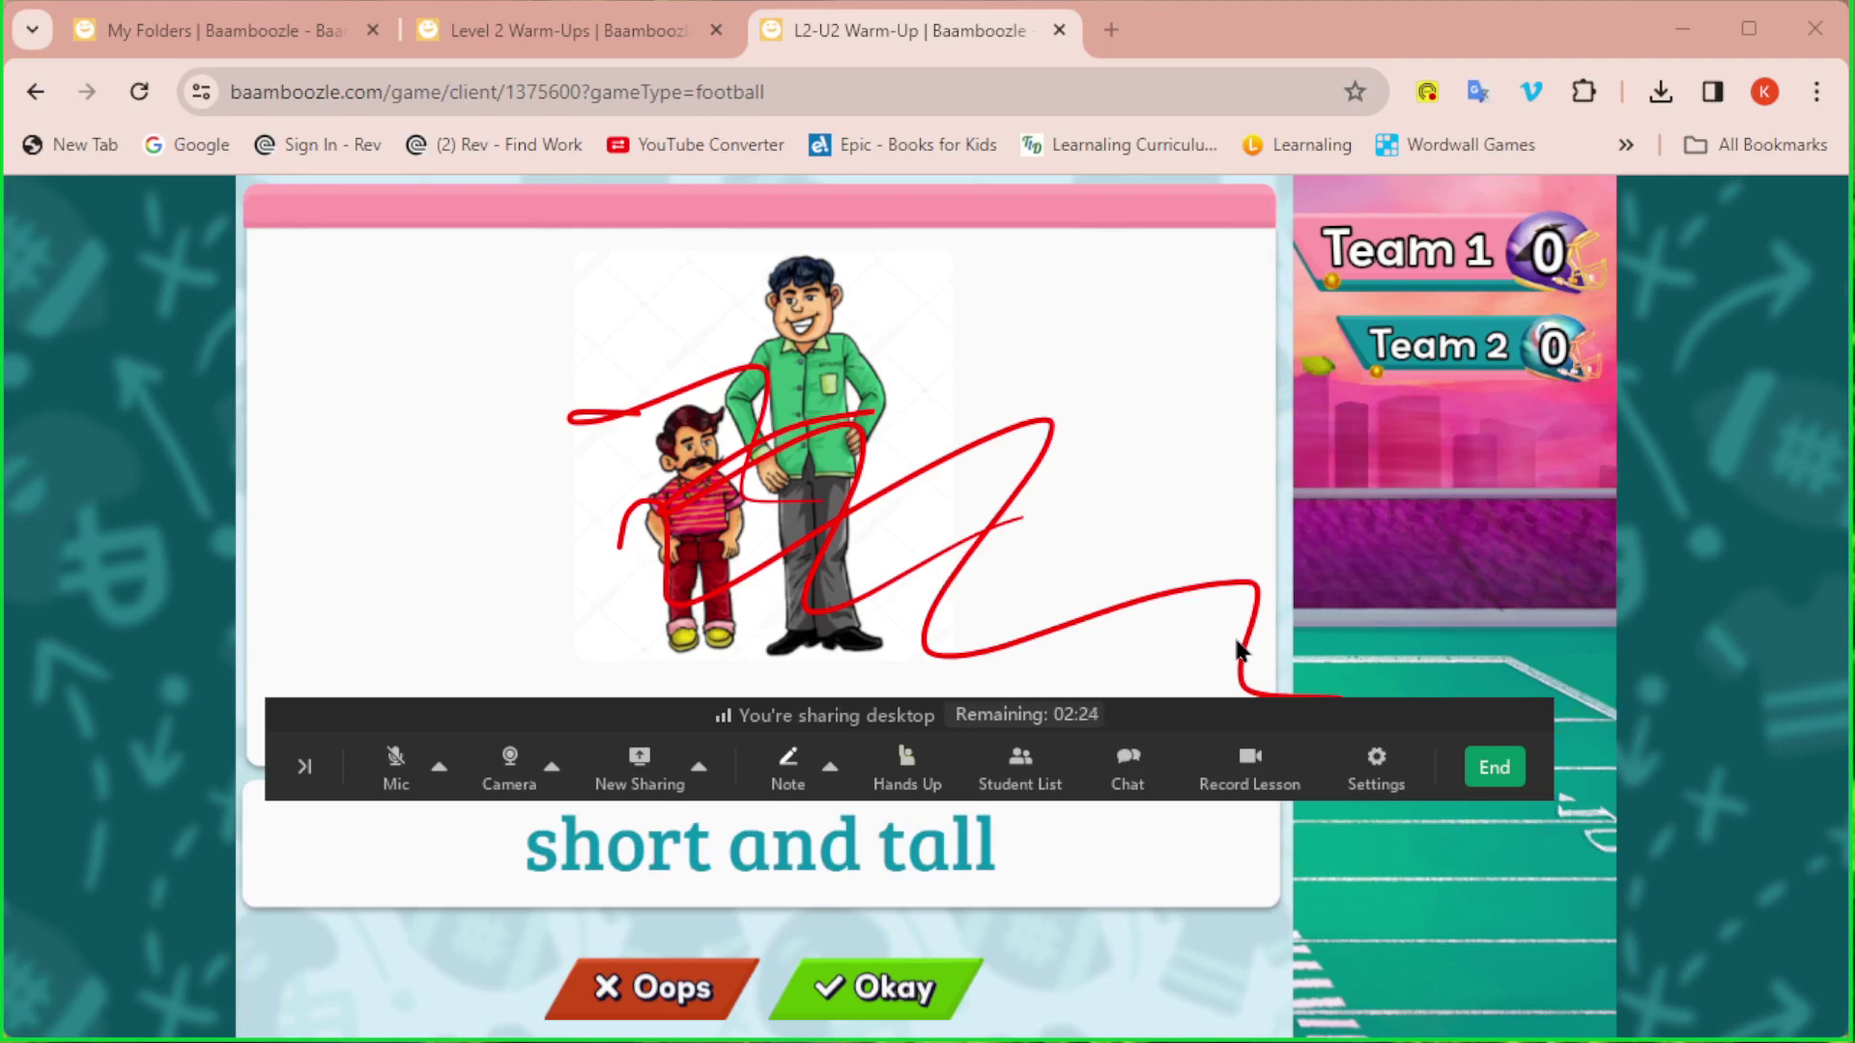
# End the desktop sharing and open the classroom Browser from the Toolbox.
pyautogui.click(1495, 767)
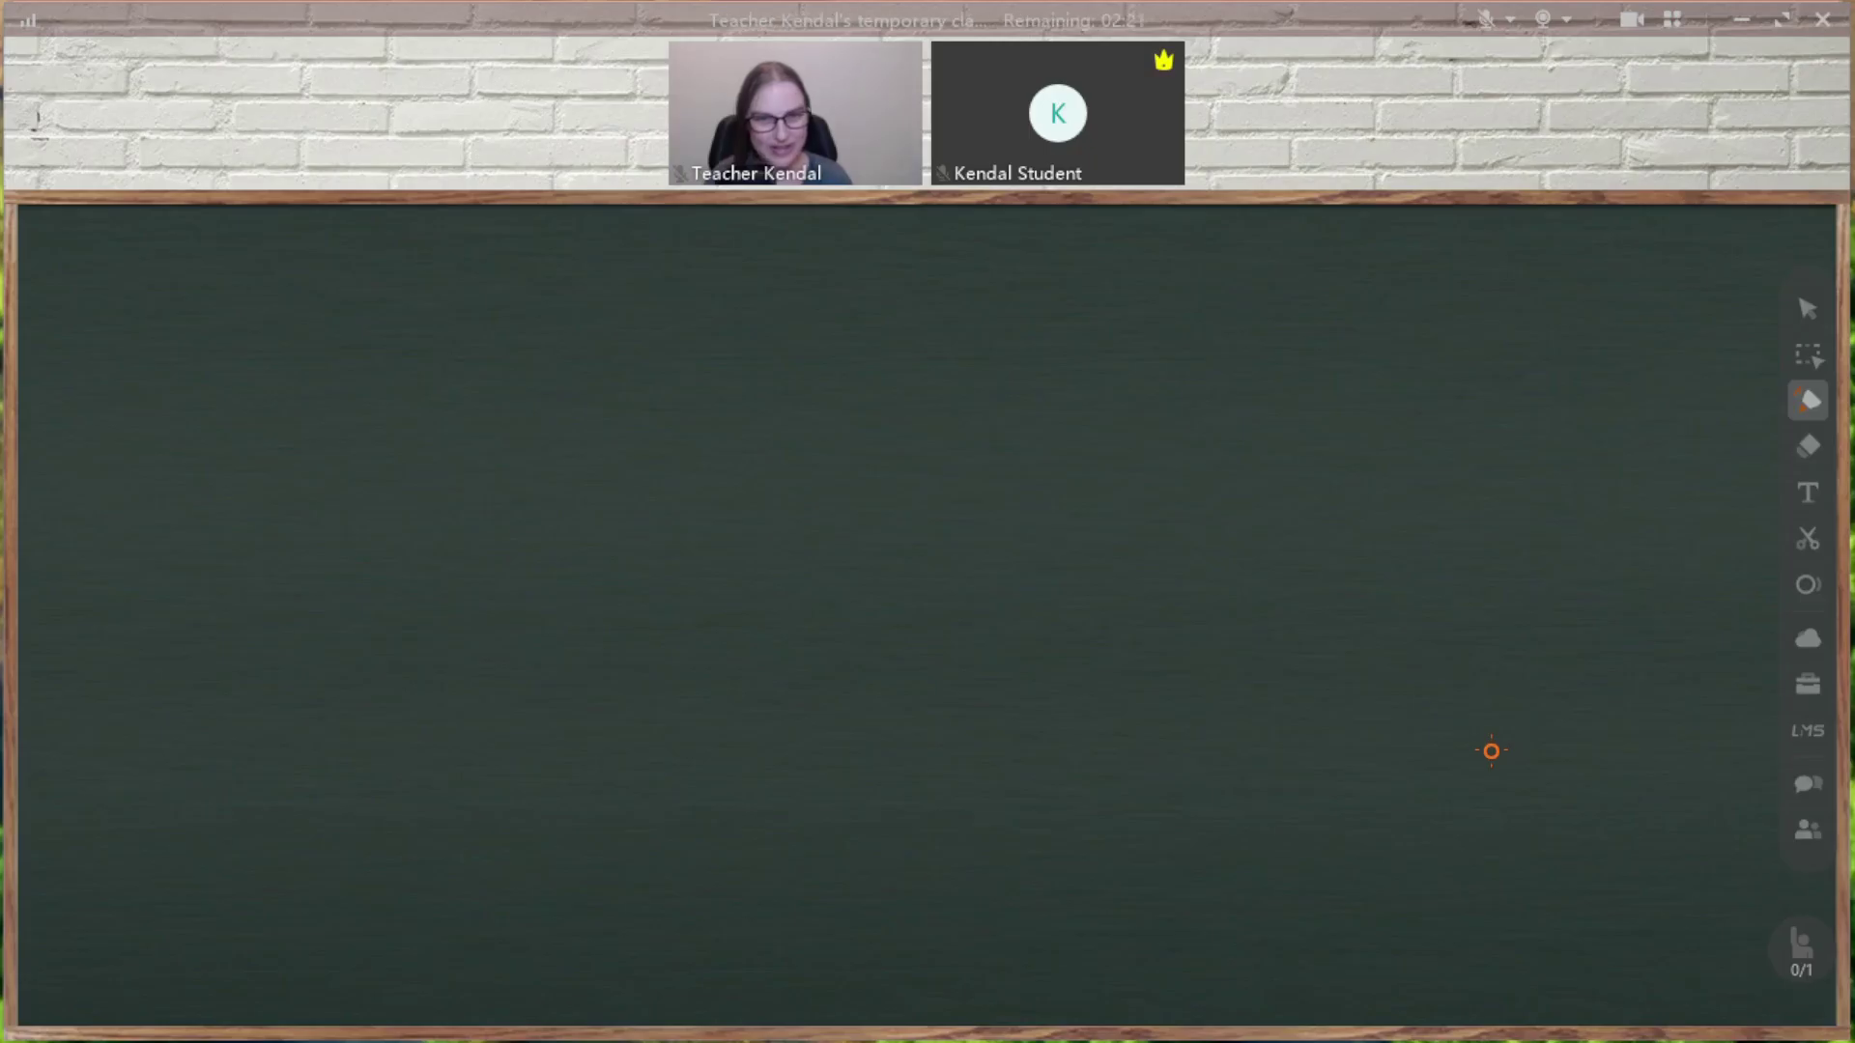
pyautogui.click(1803, 687)
pyautogui.click(1801, 694)
pyautogui.click(1803, 690)
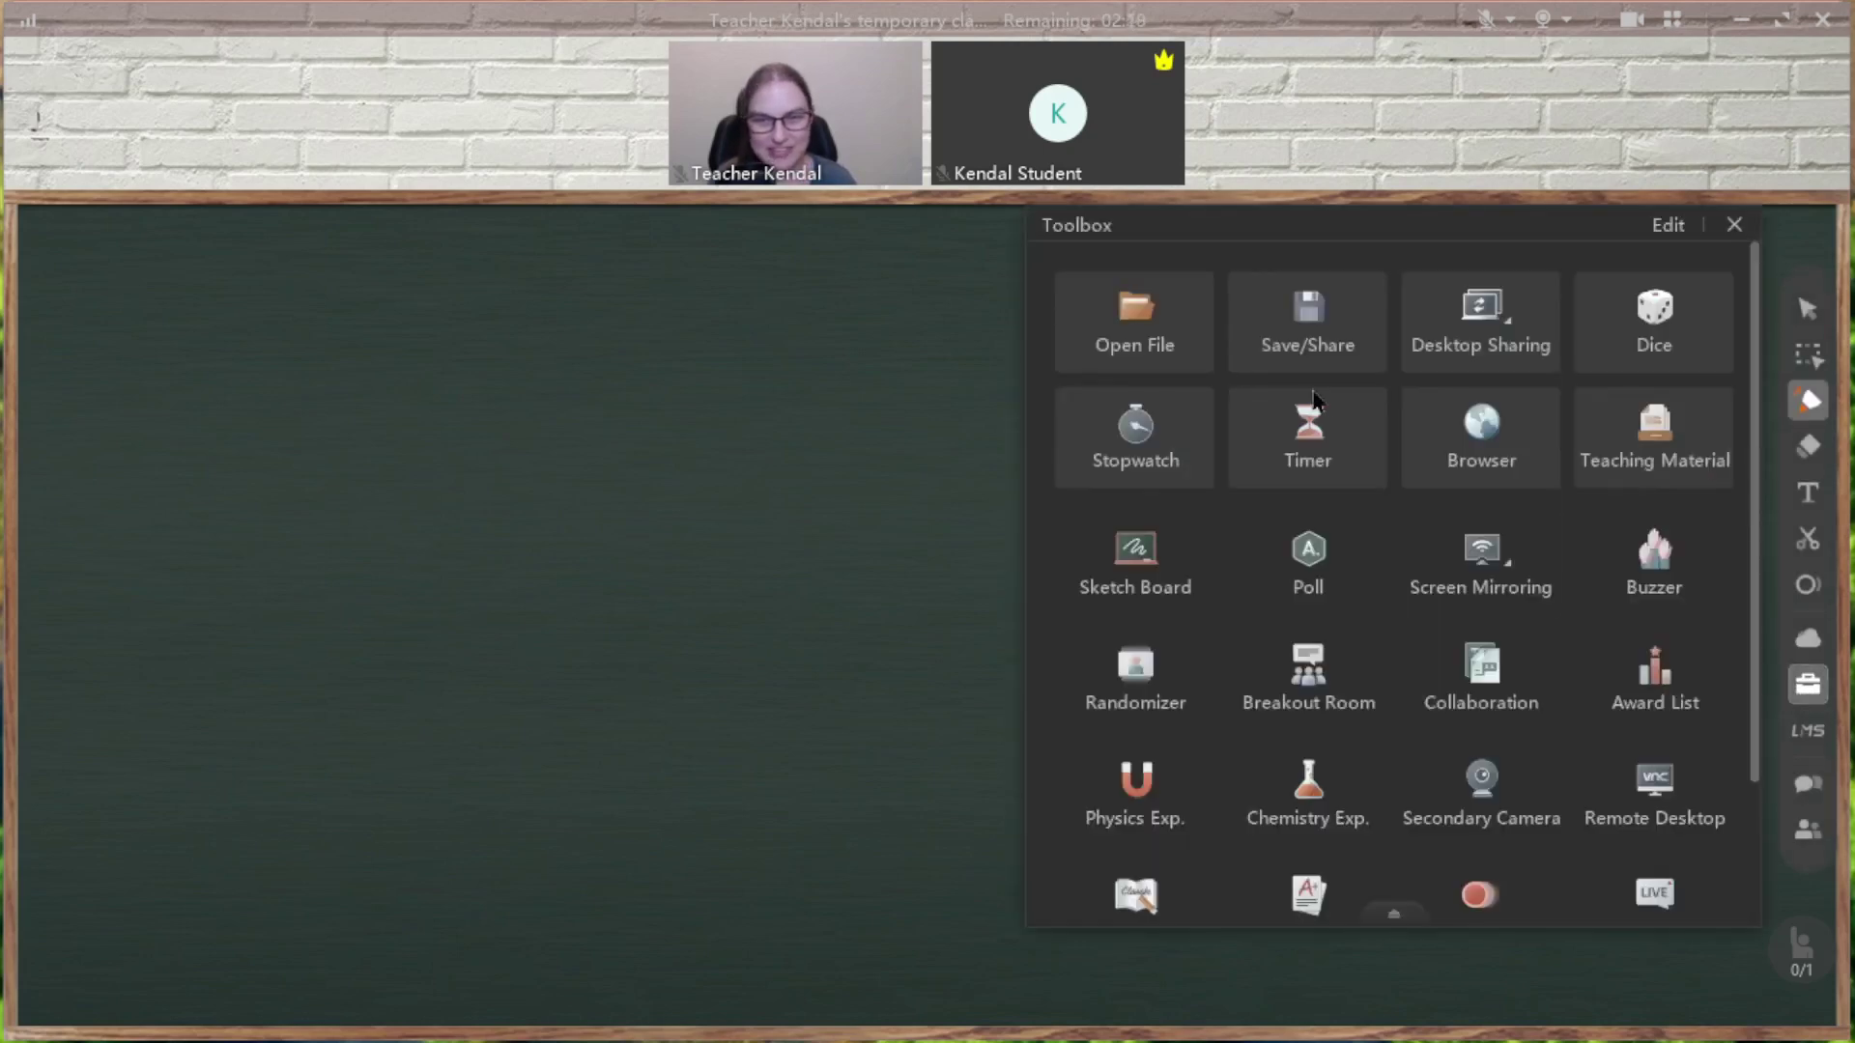
pyautogui.click(1496, 436)
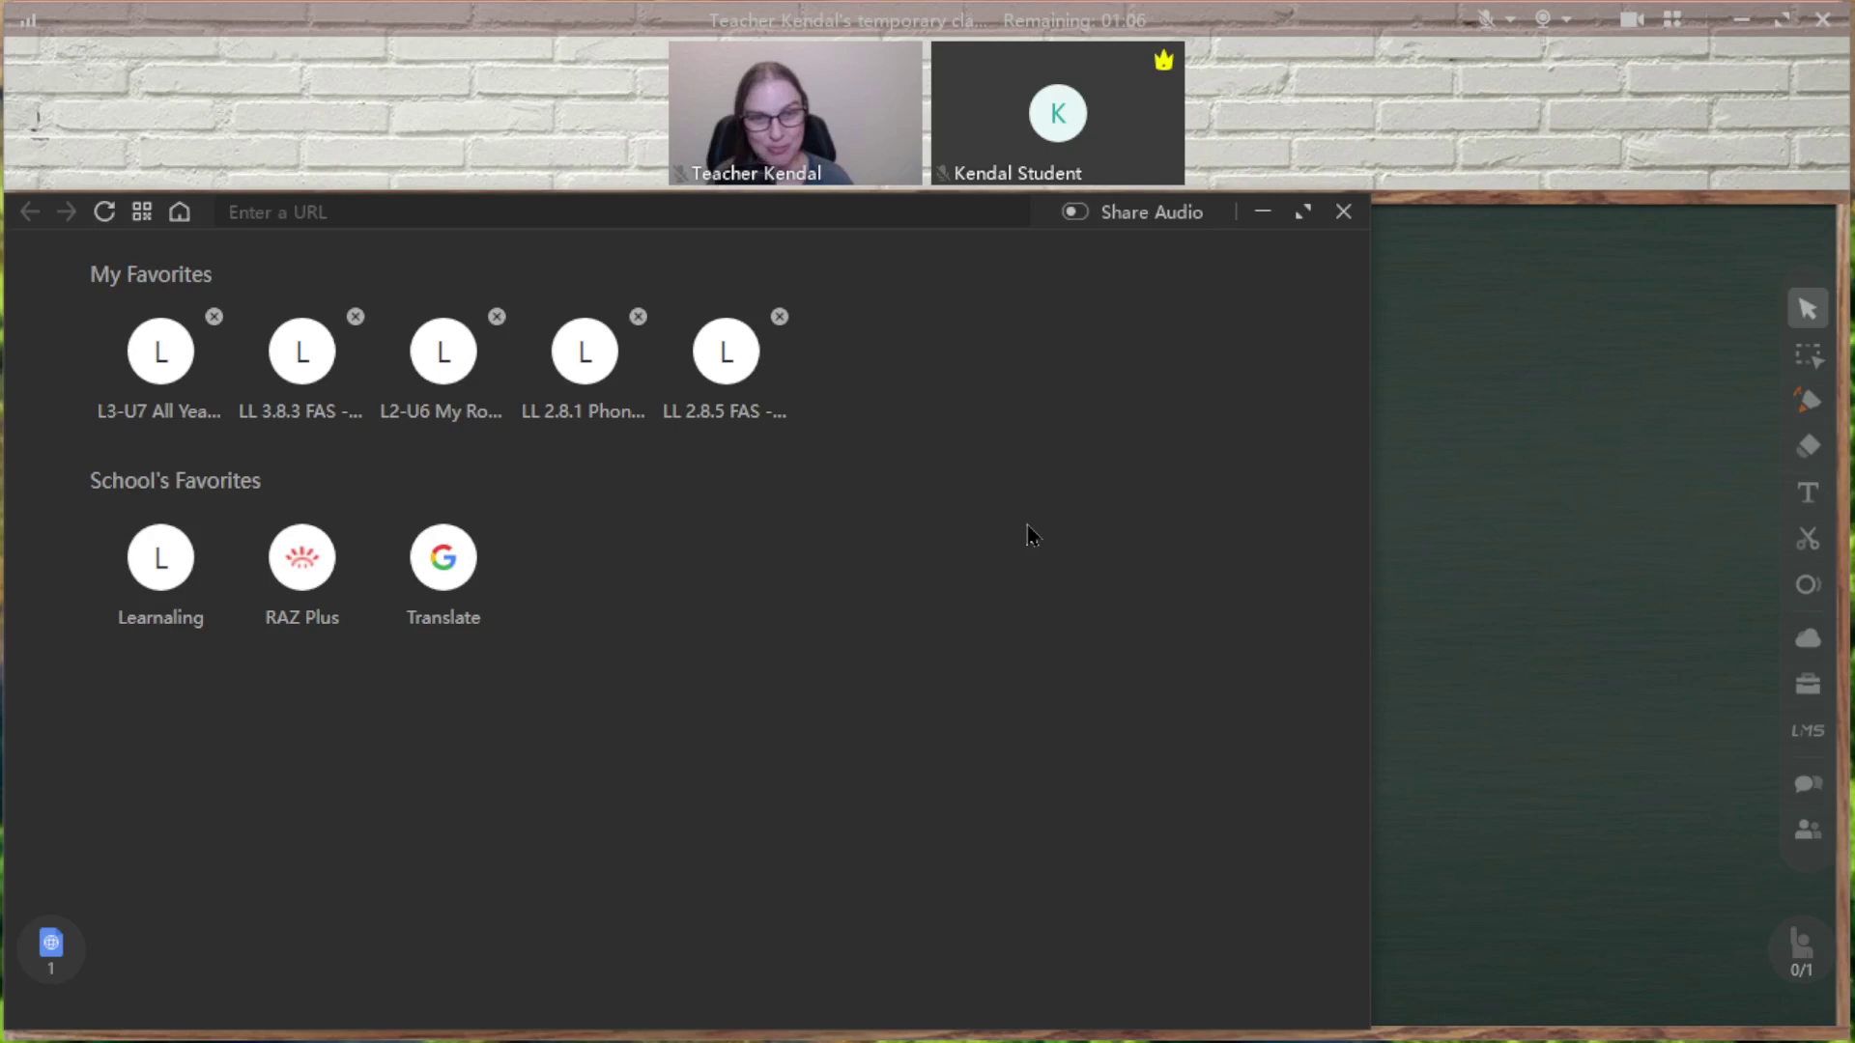
# Narrow the classroom browser window slightly and close it.
pyautogui.moveTo(850, 152)
pyautogui.moveTo(813, 144); pyautogui.dragTo(1060, 182)
pyautogui.moveTo(1063, 184)
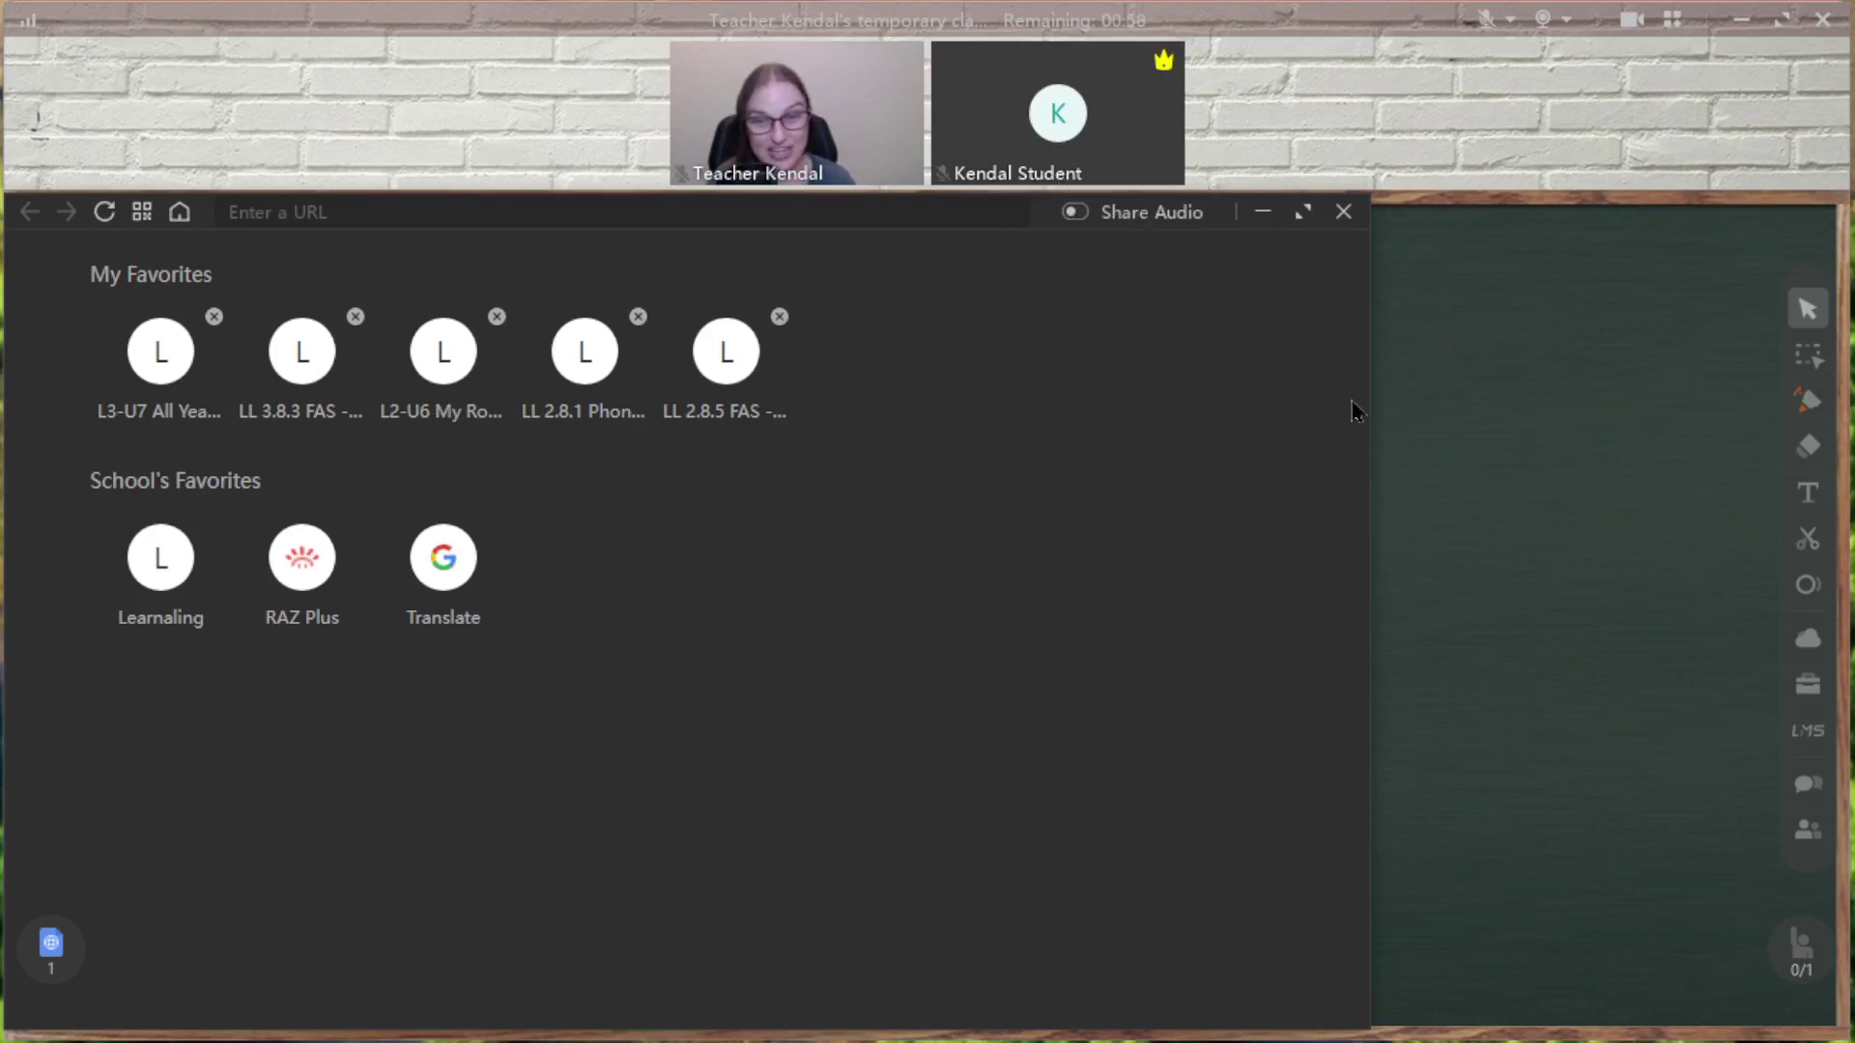
pyautogui.moveTo(1378, 408)
pyautogui.mouseDown()
pyautogui.moveTo(1589, 410)
pyautogui.moveTo(1365, 406)
pyautogui.mouseUp()
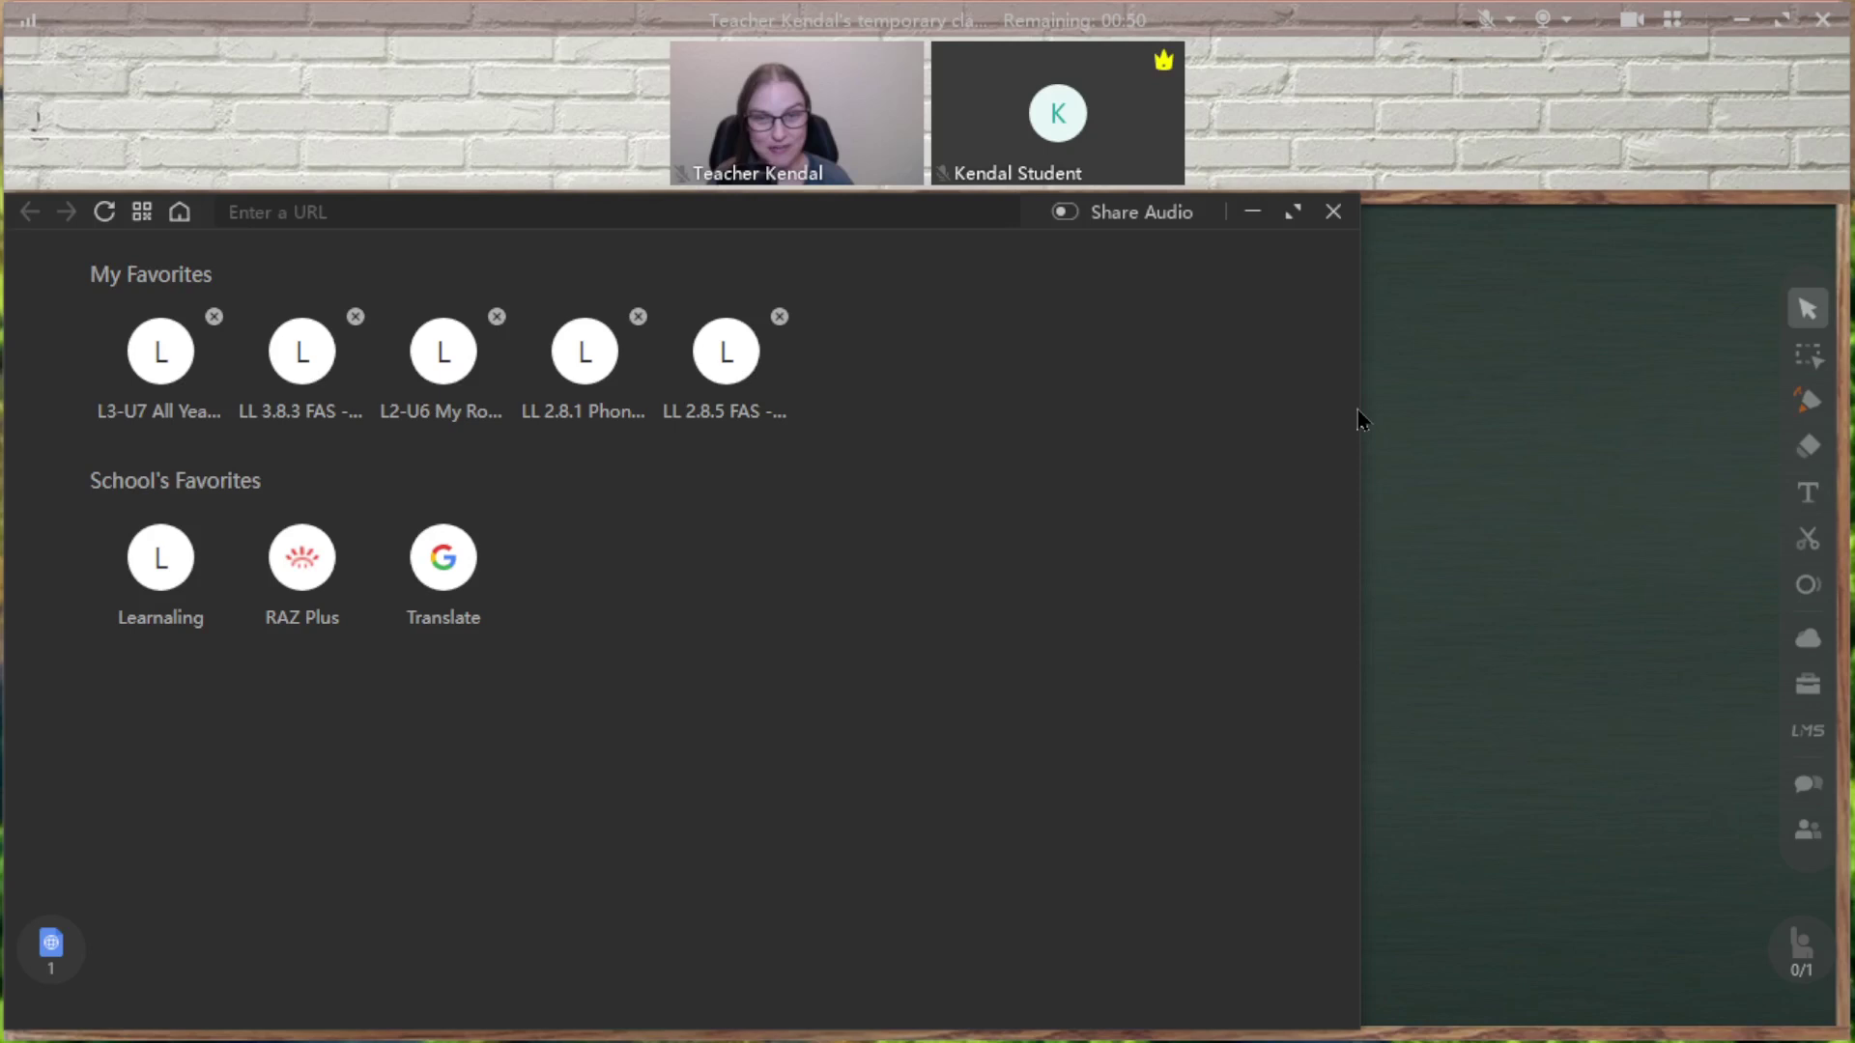
pyautogui.click(1333, 211)
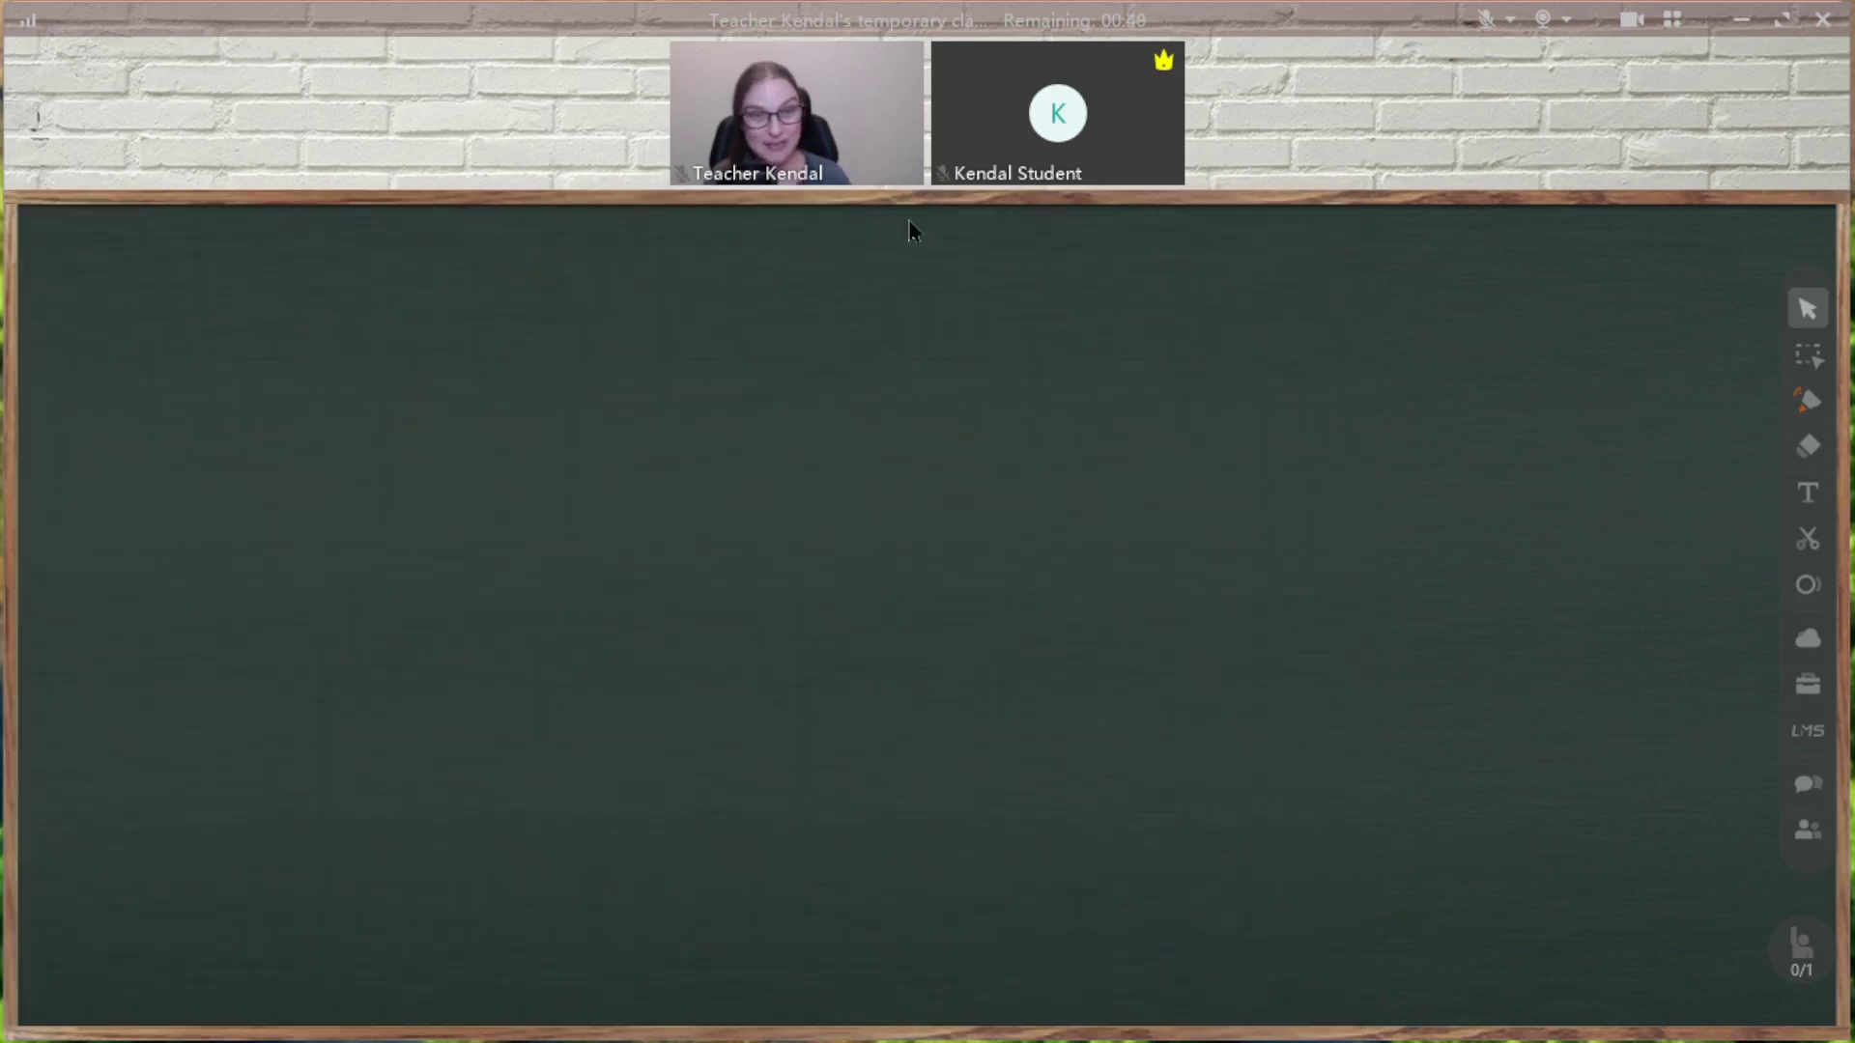